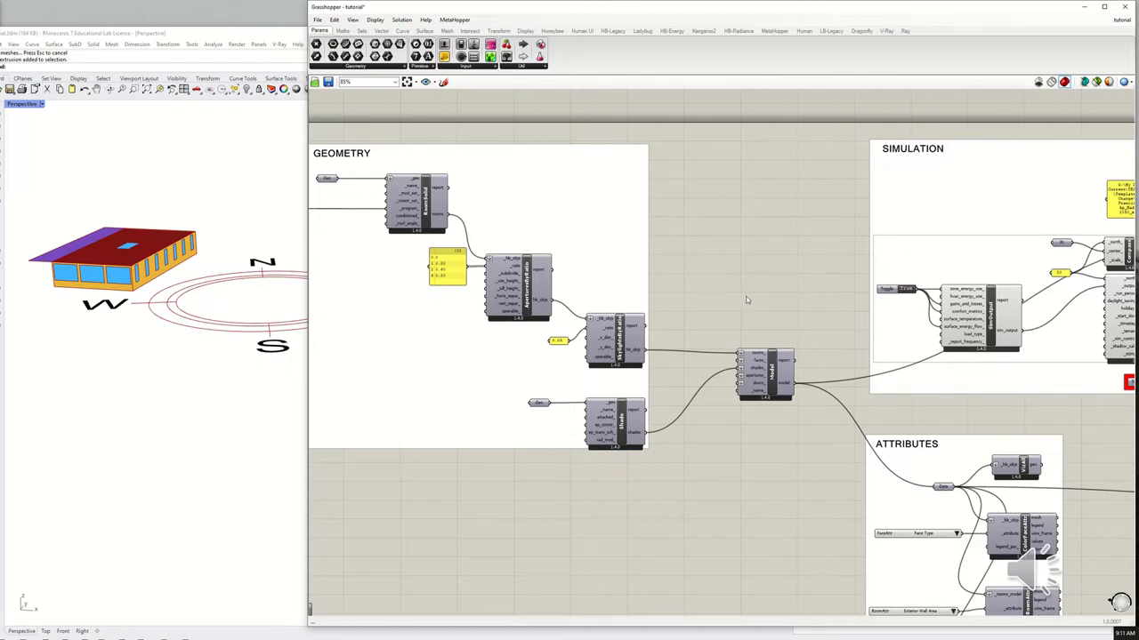
# Place HB IdealAir from the HB-Energy HVAC list above Model, then shift Model right.
pyautogui.scroll(-4, 747, 300)
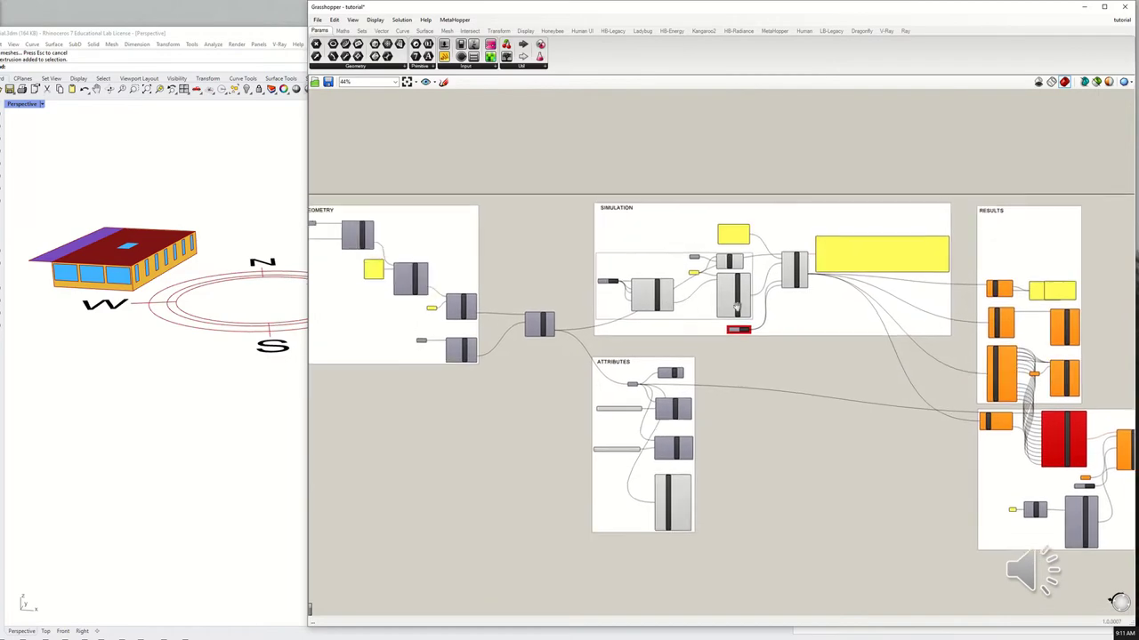
pyautogui.moveTo(1042, 329); pyautogui.dragTo(984, 274, button='right')
pyautogui.scroll(3, 786, 302)
pyautogui.scroll(3, 467, 307)
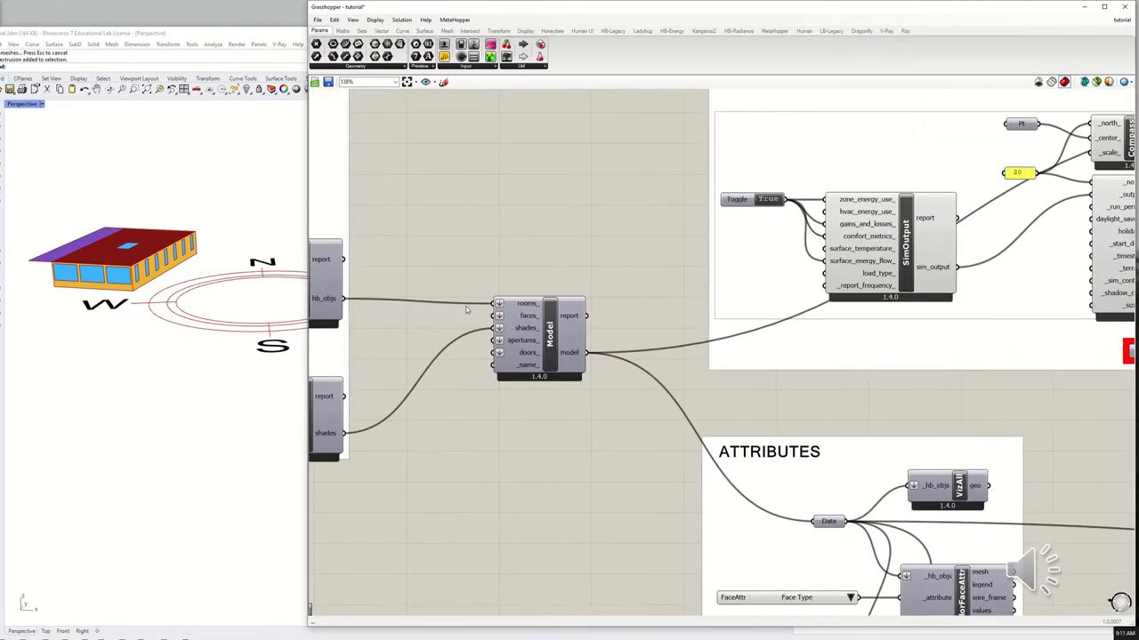
pyautogui.moveTo(466, 307); pyautogui.dragTo(621, 325, button='right')
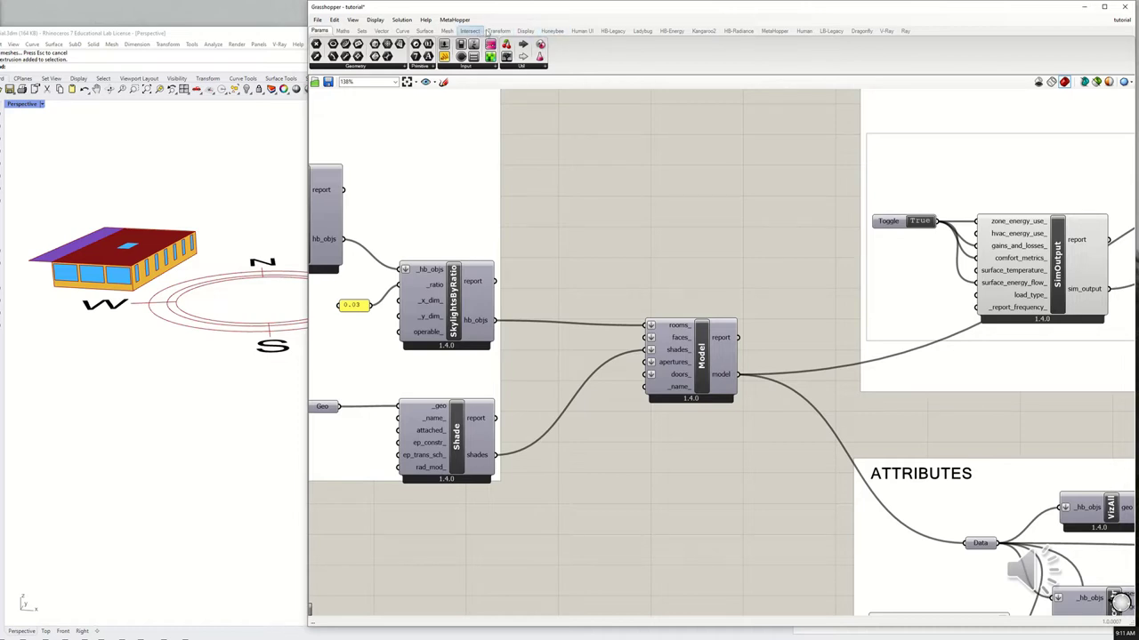
pyautogui.click(672, 31)
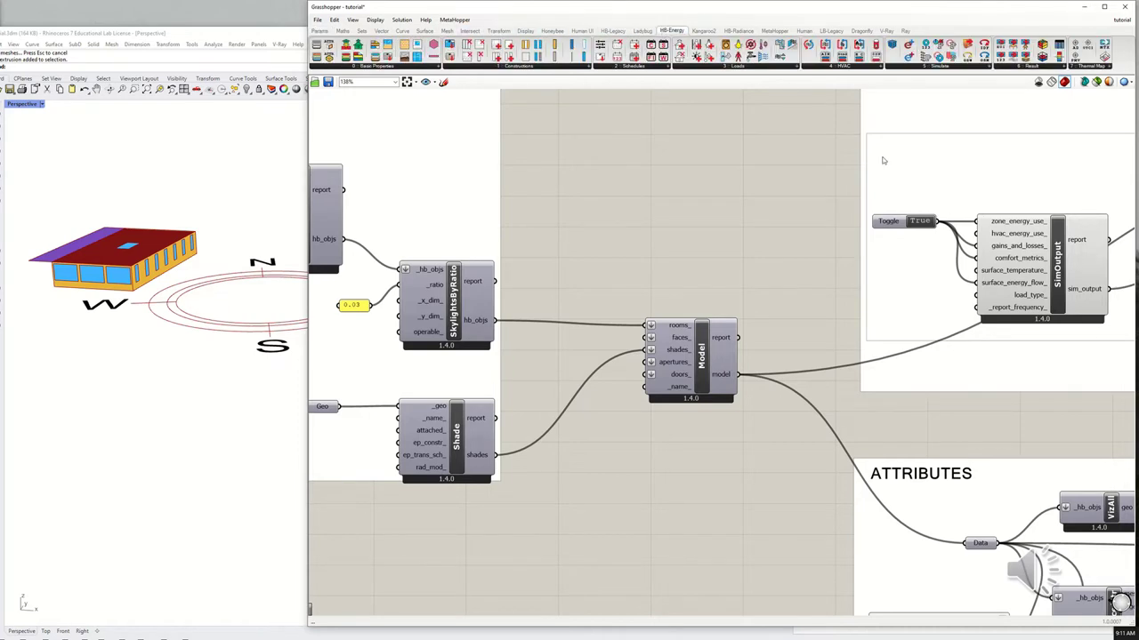
pyautogui.click(850, 67)
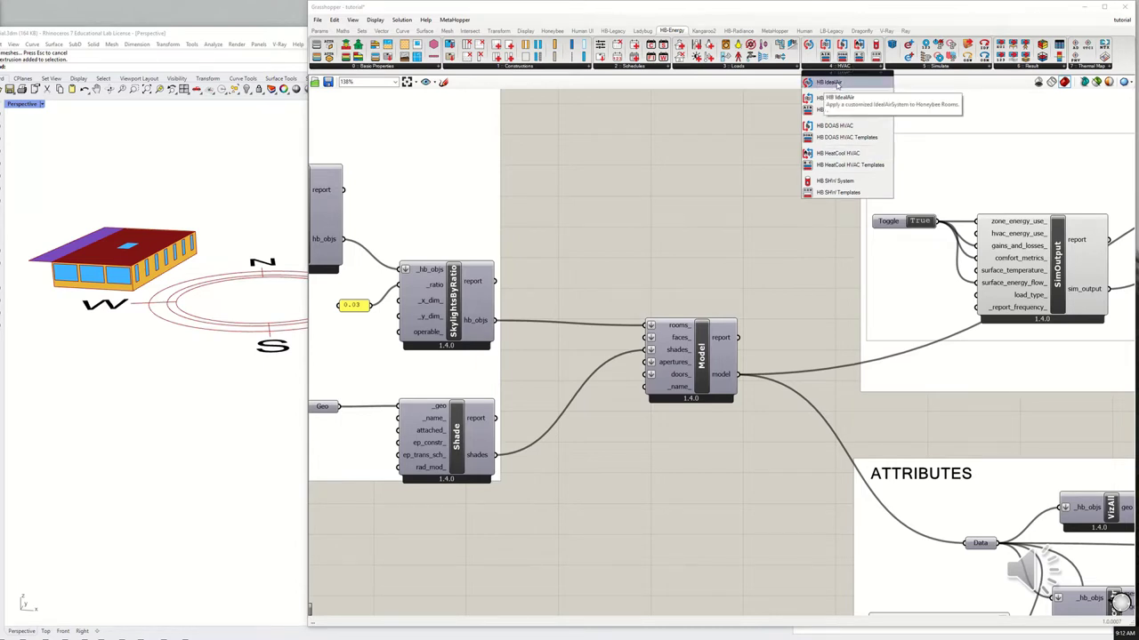
pyautogui.moveTo(837, 84); pyautogui.dragTo(655, 213)
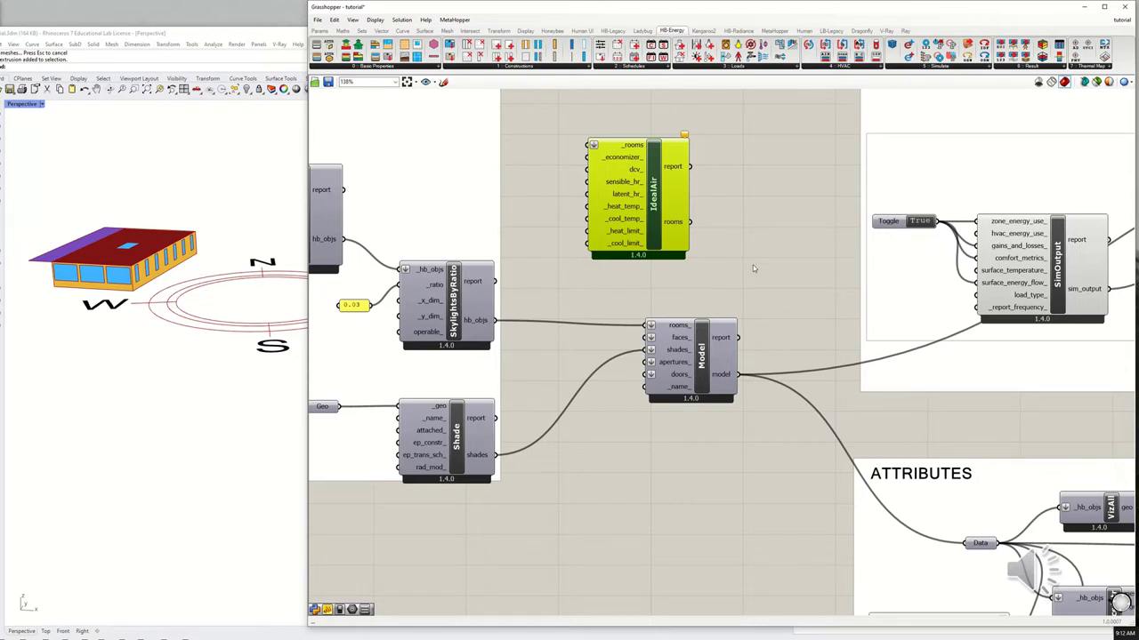
pyautogui.moveTo(652, 214); pyautogui.dragTo(671, 229)
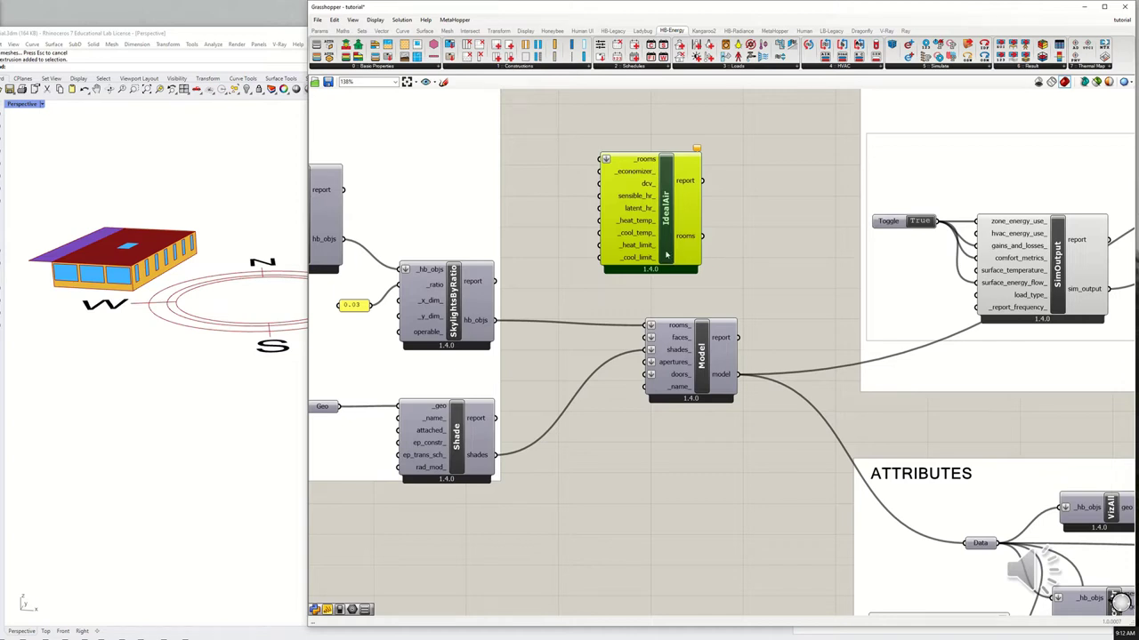
pyautogui.moveTo(653, 256); pyautogui.dragTo(649, 251)
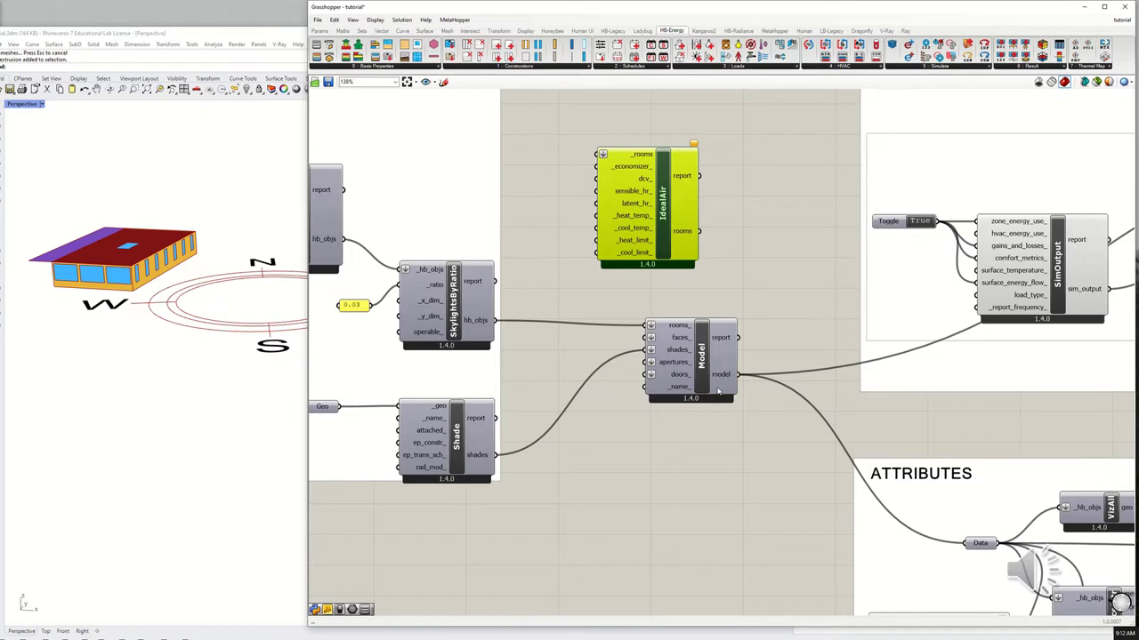
pyautogui.moveTo(690, 375); pyautogui.dragTo(750, 380)
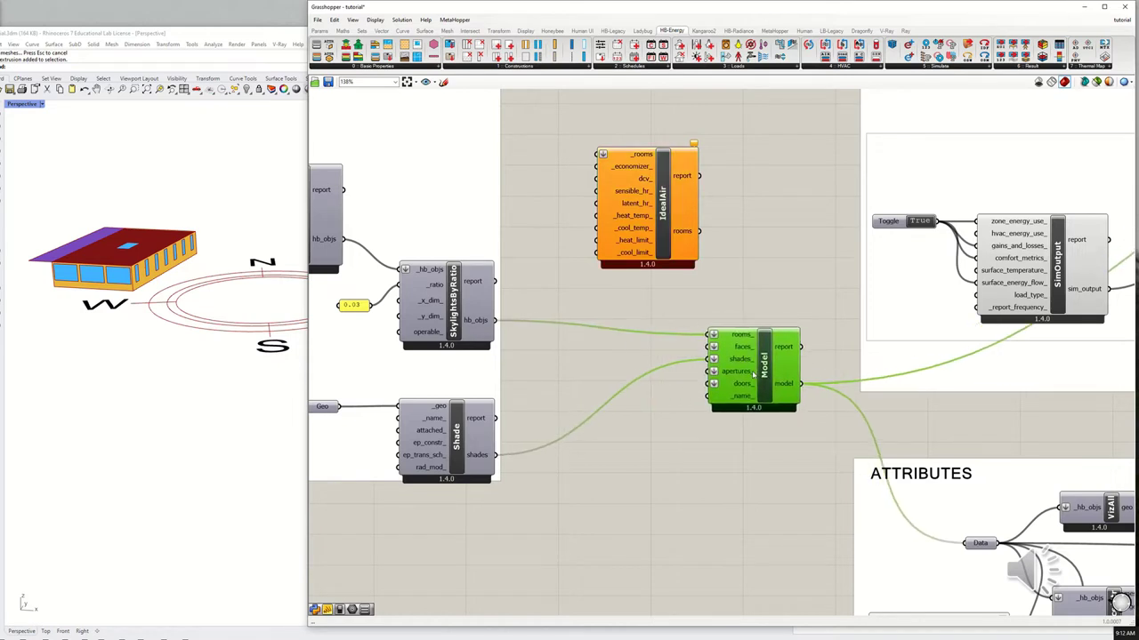
# Arrange the Model component to the left of IdealAir.
pyautogui.click(739, 281)
pyautogui.moveTo(641, 191); pyautogui.dragTo(637, 216)
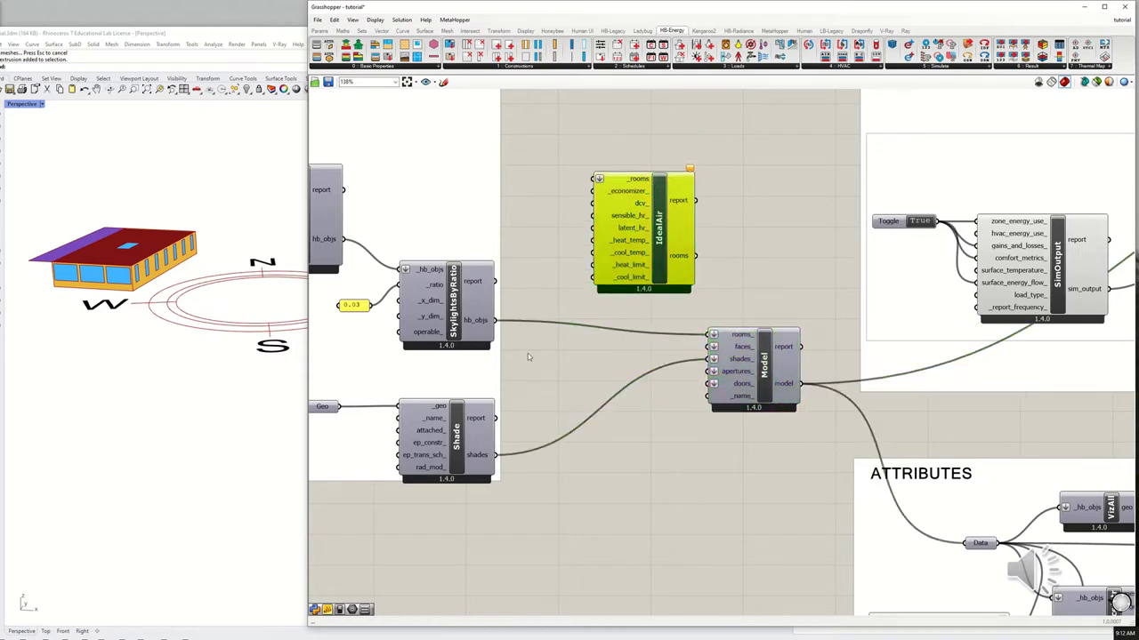
pyautogui.moveTo(742, 372); pyautogui.dragTo(592, 179)
pyautogui.moveTo(643, 216); pyautogui.dragTo(748, 239)
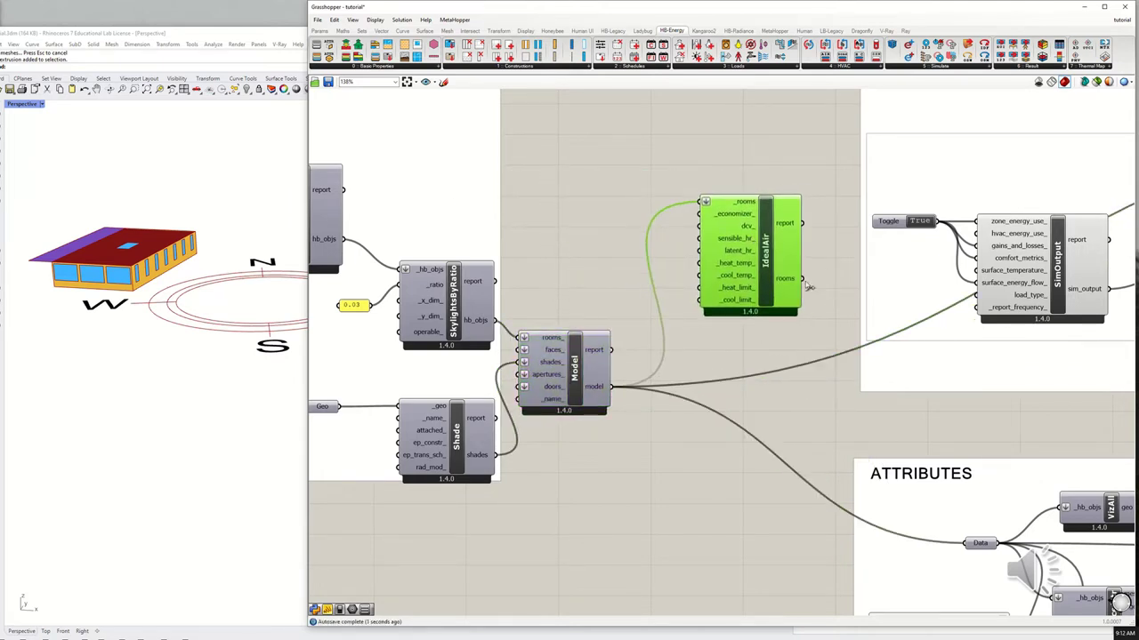
pyautogui.moveTo(802, 279); pyautogui.dragTo(711, 299)
pyautogui.moveTo(773, 271); pyautogui.dragTo(599, 248, button='right')
pyautogui.moveTo(598, 250); pyautogui.dragTo(535, 230)
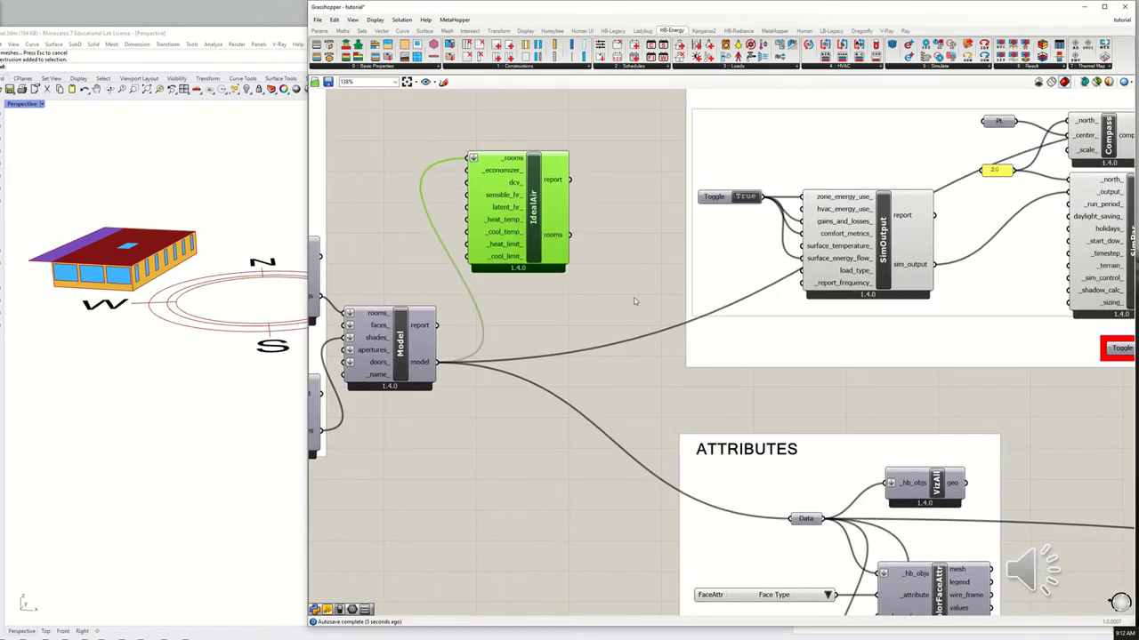
# Add a Data parameter and connect IdealAir's rooms output to it.
pyautogui.scroll(-1, 676, 358)
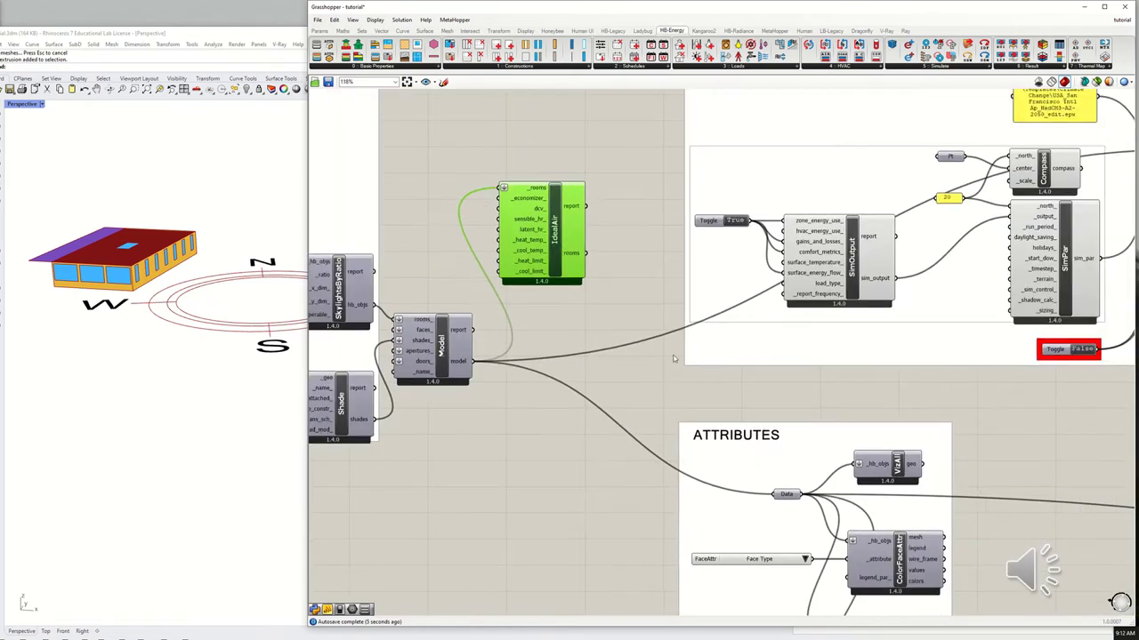
pyautogui.doubleClick(620, 279)
pyautogui.write('data')
pyautogui.click(593, 275)
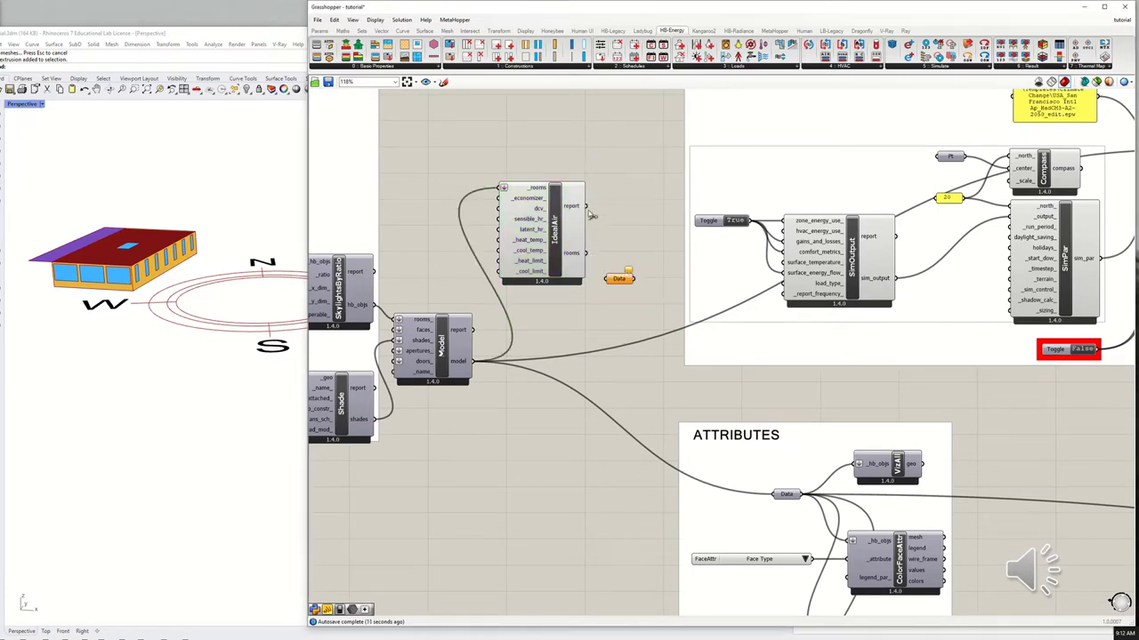
pyautogui.moveTo(587, 253); pyautogui.dragTo(606, 279)
# Connect the Data parameter to the attributes group's Data input and ModelToOSM's model input.
pyautogui.moveTo(619, 278); pyautogui.dragTo(774, 495)
pyautogui.moveTo(670, 373); pyautogui.dragTo(538, 386, button='right')
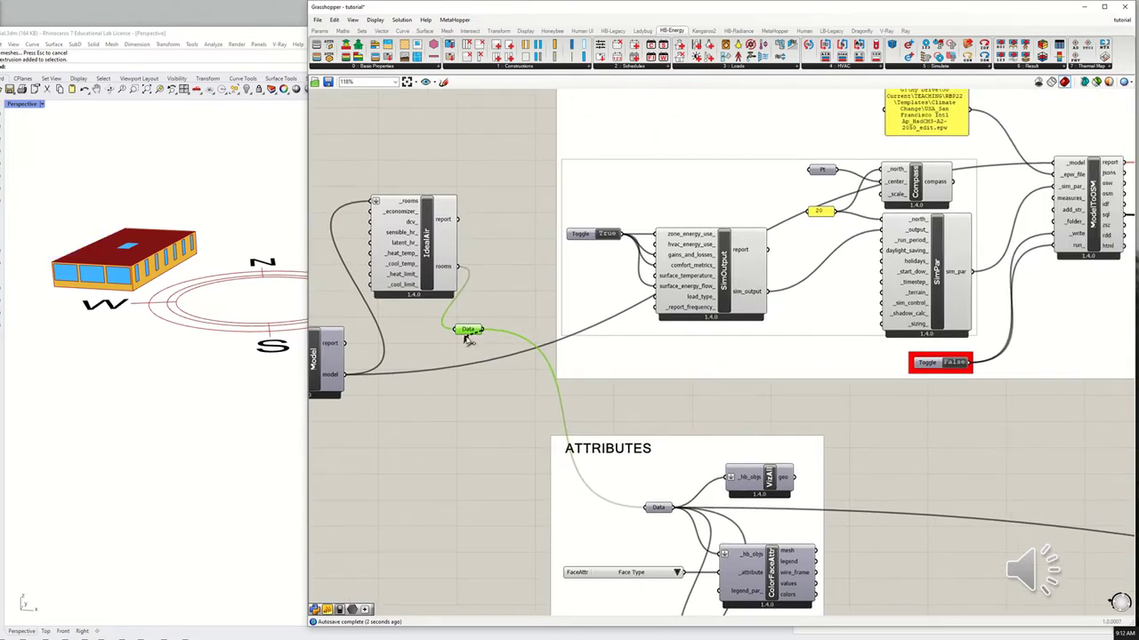
pyautogui.scroll(-2, 487, 333)
pyautogui.moveTo(484, 330); pyautogui.dragTo(972, 194)
pyautogui.moveTo(579, 332); pyautogui.dragTo(851, 275, button='right')
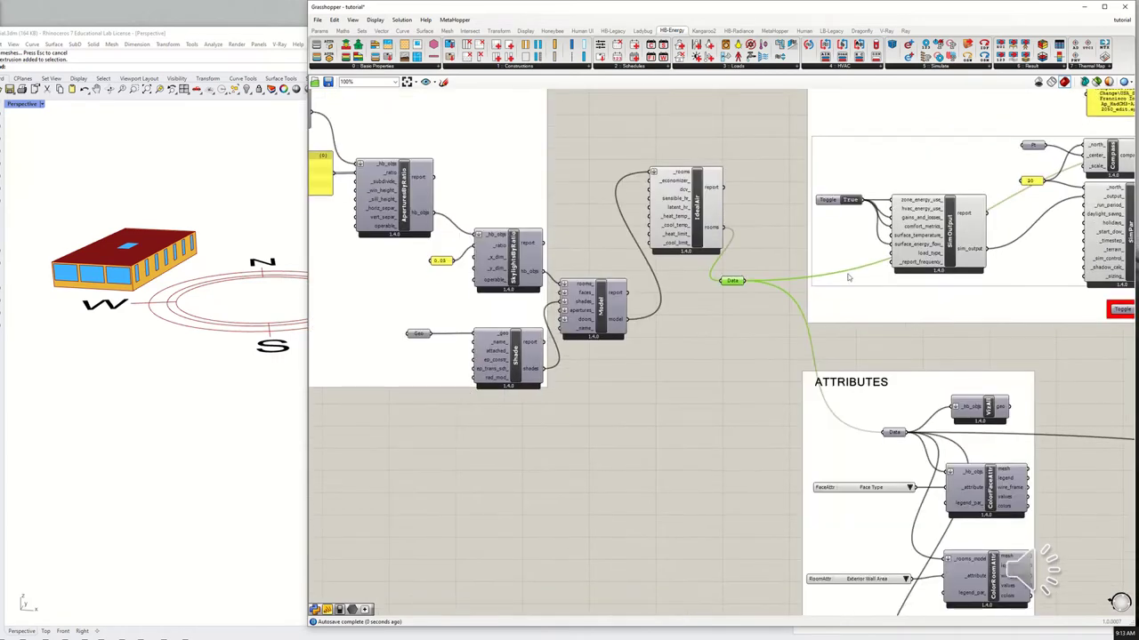
pyautogui.moveTo(735, 298); pyautogui.dragTo(753, 305, button='right')
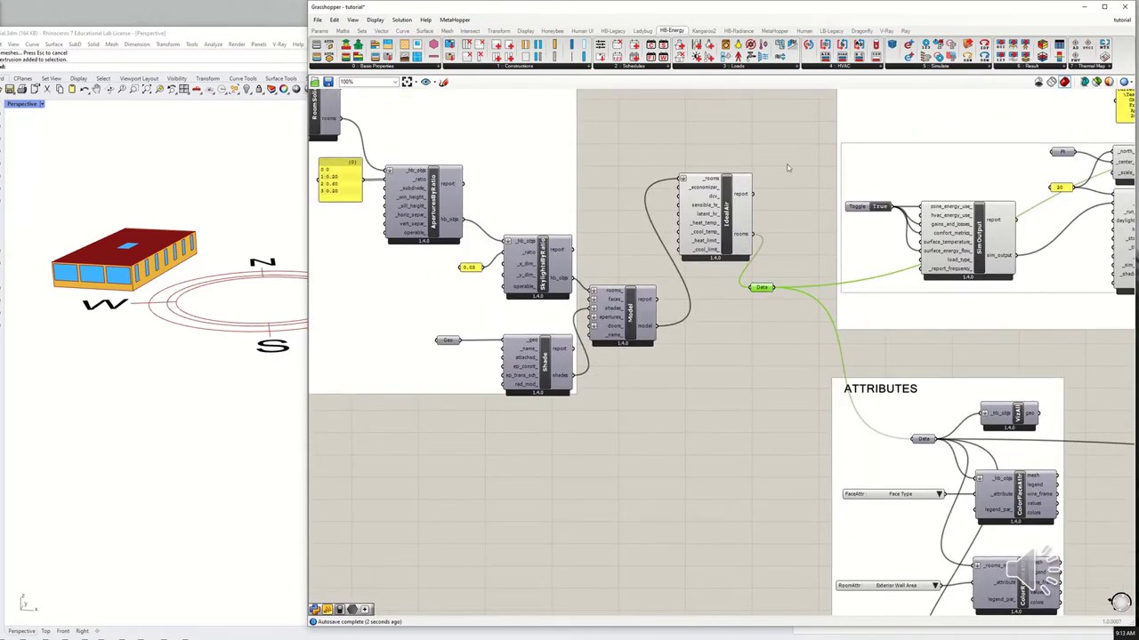
# Tidy the layout, moving IdealAir with its Data node and Model into place.
pyautogui.keyDown('alt'); pyautogui.moveTo(806, 141); pyautogui.dragTo(1059, 171); pyautogui.keyUp('alt')
pyautogui.moveTo(751, 289); pyautogui.dragTo(768, 235)
pyautogui.keyDown('shift'); pyautogui.click(691, 236); pyautogui.keyUp('shift')
pyautogui.moveTo(691, 237); pyautogui.dragTo(792, 384)
pyautogui.moveTo(624, 310); pyautogui.dragTo(676, 311)
pyautogui.click(856, 446)
pyautogui.scroll(3, 809, 432)
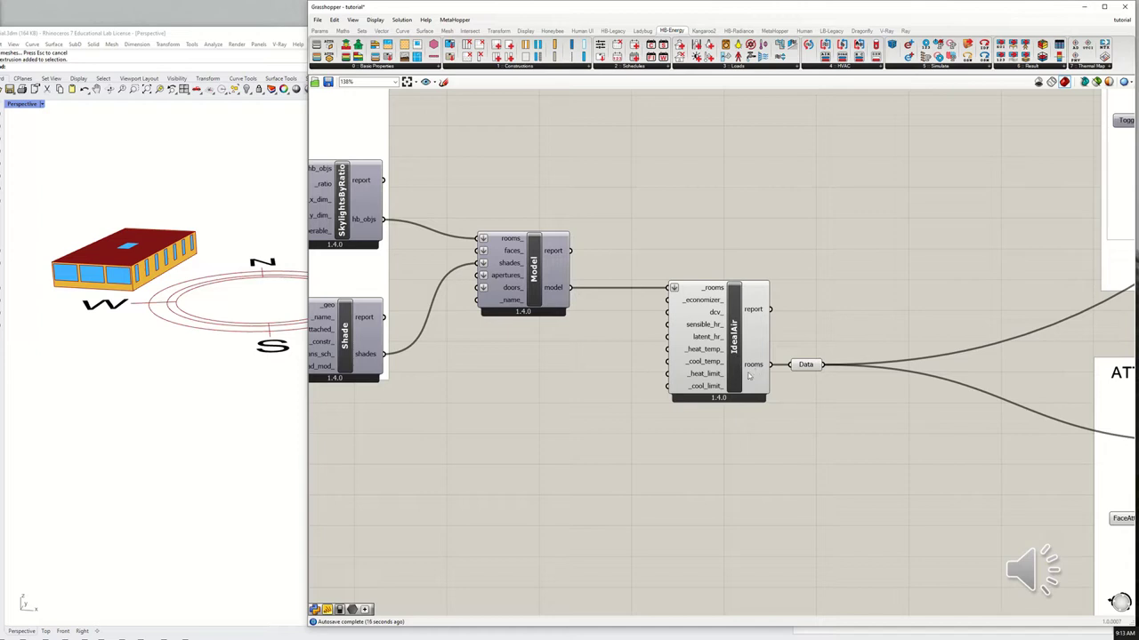
pyautogui.moveTo(748, 379)
pyautogui.moveTo(718, 301)
pyautogui.scroll(2, 781, 338)
pyautogui.scroll(1, 781, 338)
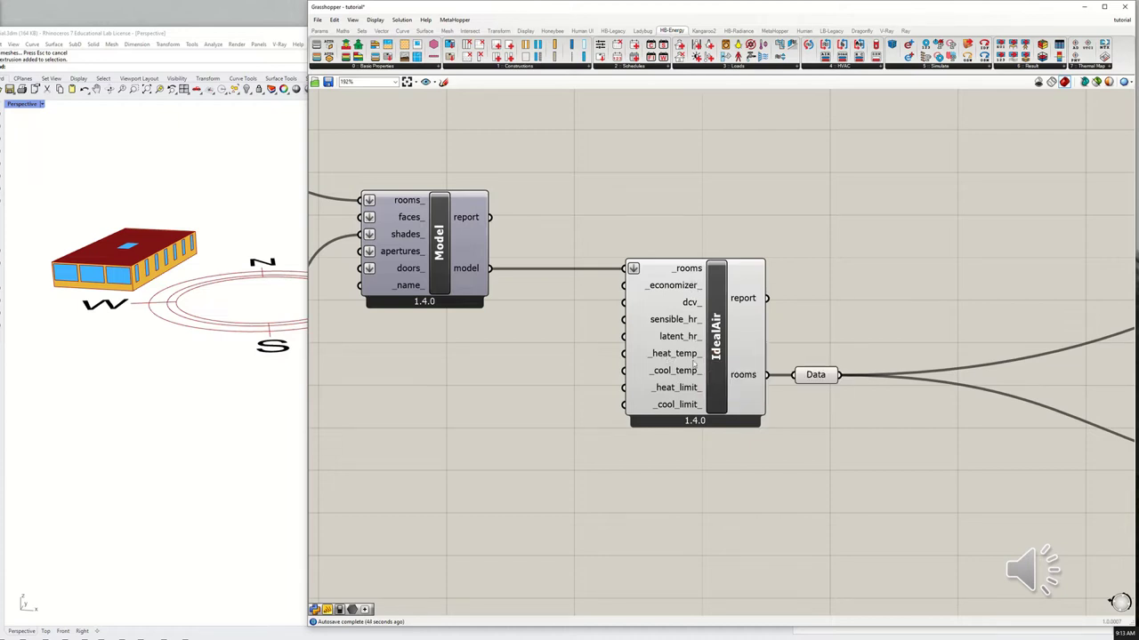
pyautogui.moveTo(656, 370)
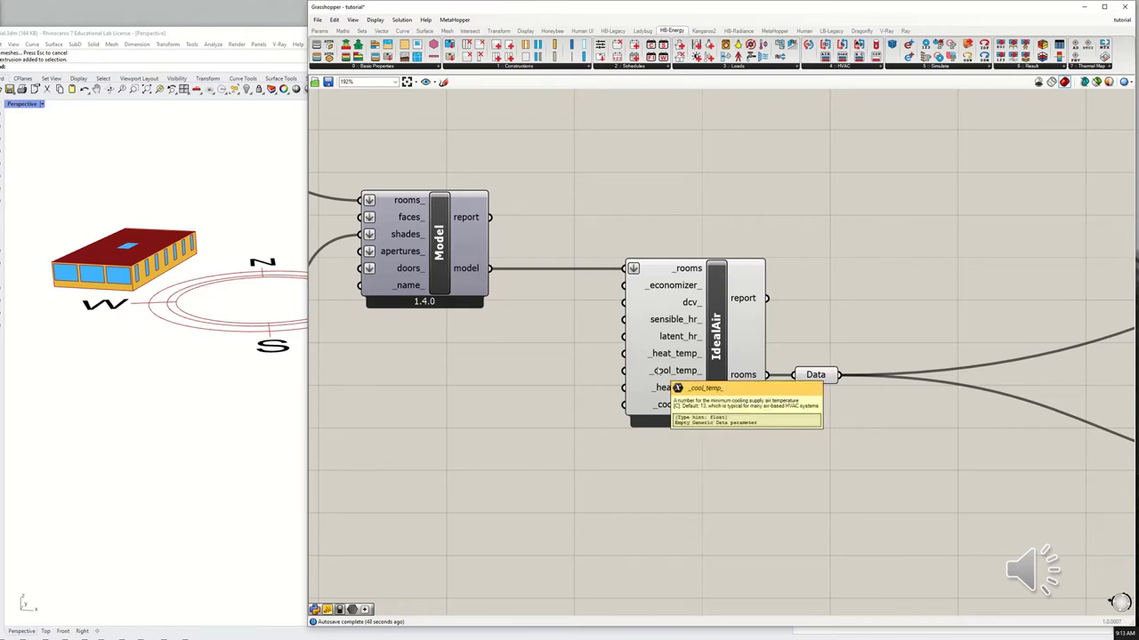
pyautogui.moveTo(667, 407)
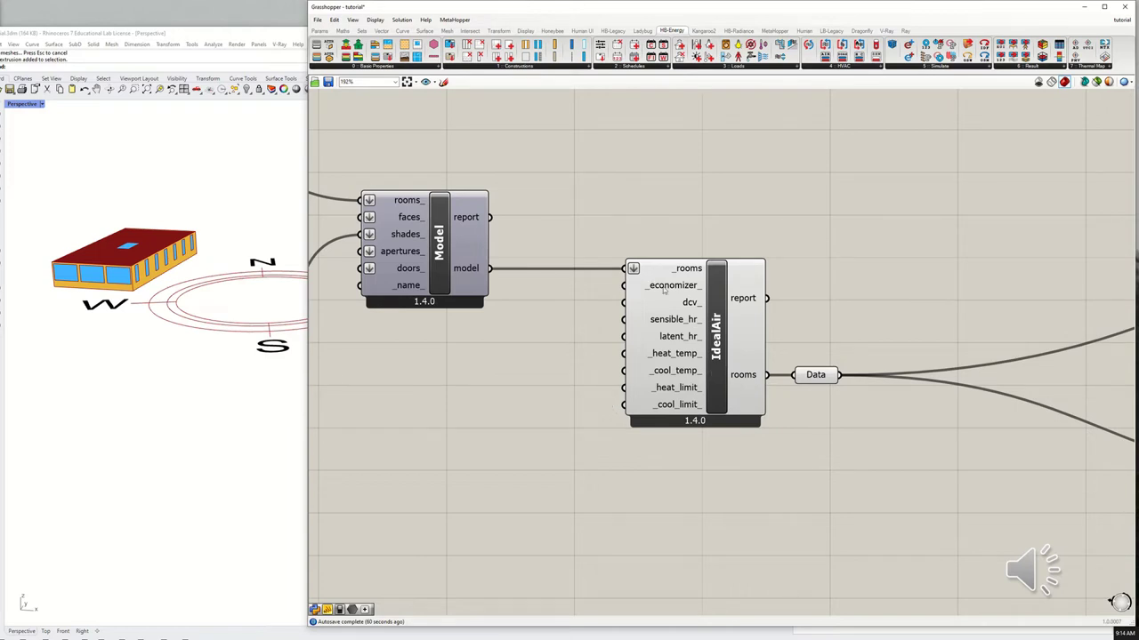
pyautogui.moveTo(662, 288)
pyautogui.click(512, 356)
pyautogui.moveTo(559, 350); pyautogui.dragTo(625, 286)
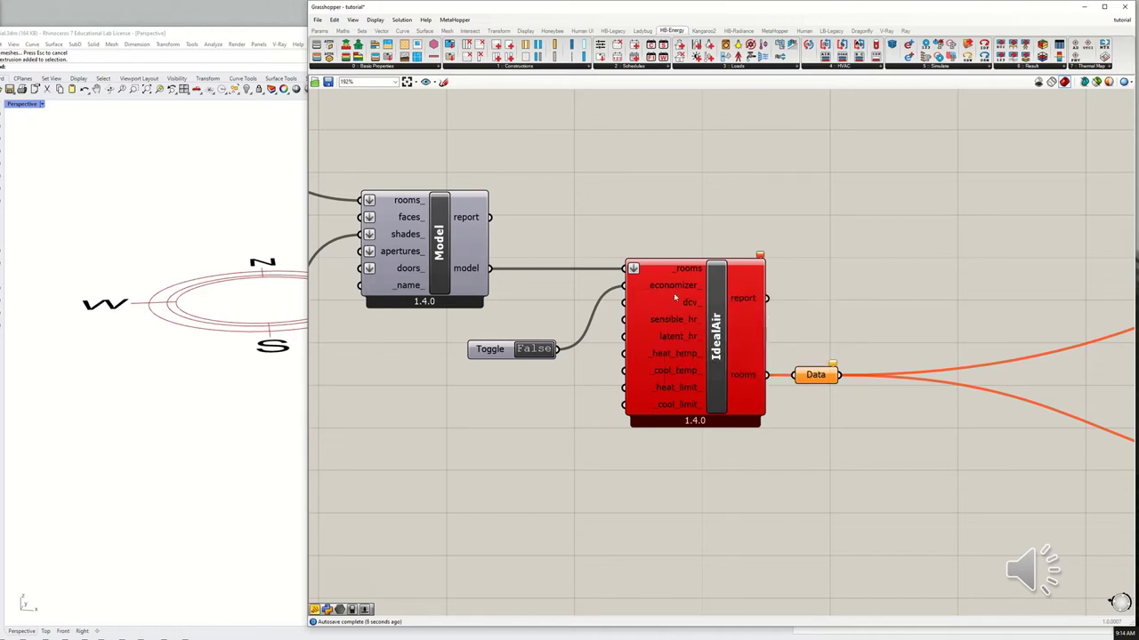
pyautogui.moveTo(668, 300)
pyautogui.moveTo(760, 257)
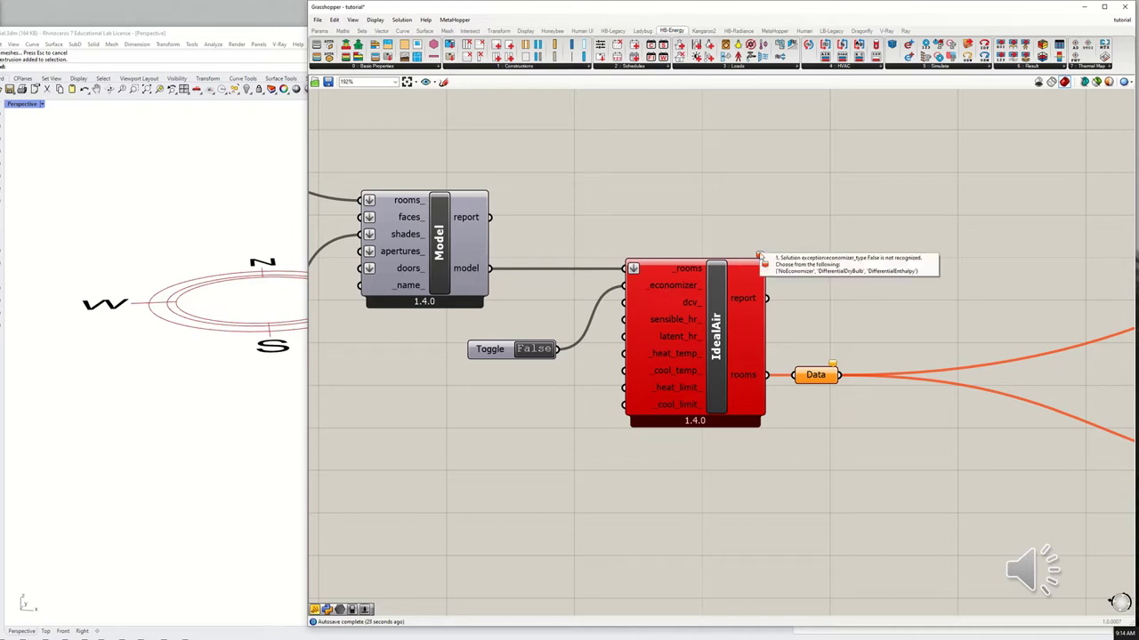
pyautogui.moveTo(483, 360); pyautogui.dragTo(456, 385)
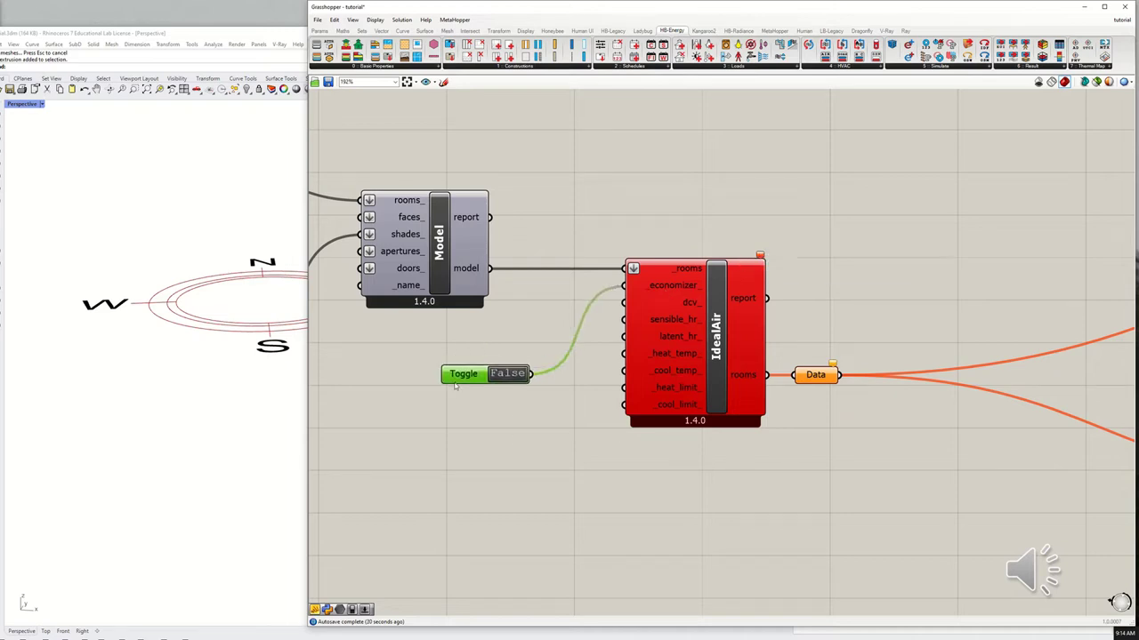
pyautogui.press('Delete')
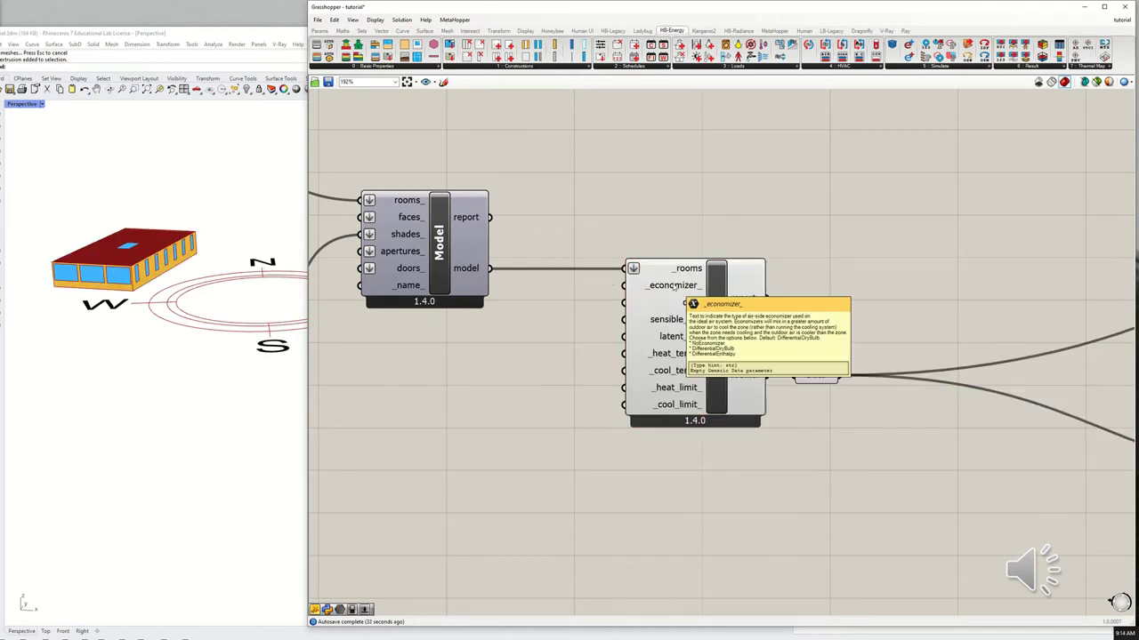
# Create a Panel from the canvas search and show its data path header.
pyautogui.doubleClick(466, 377)
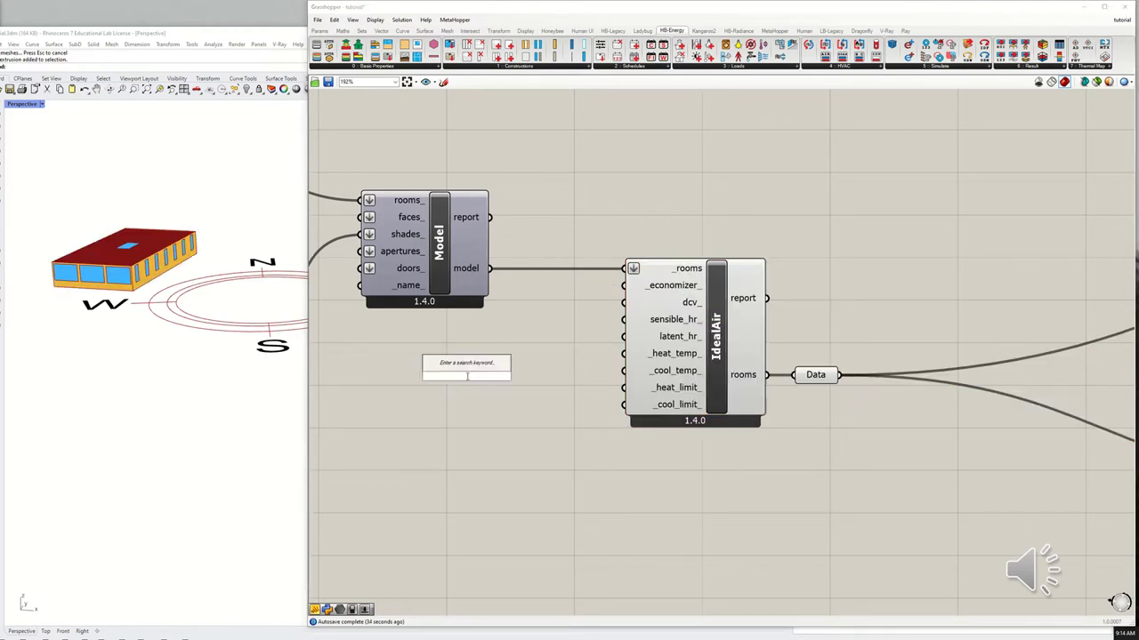
pyautogui.write('panel')
pyautogui.press('Return')
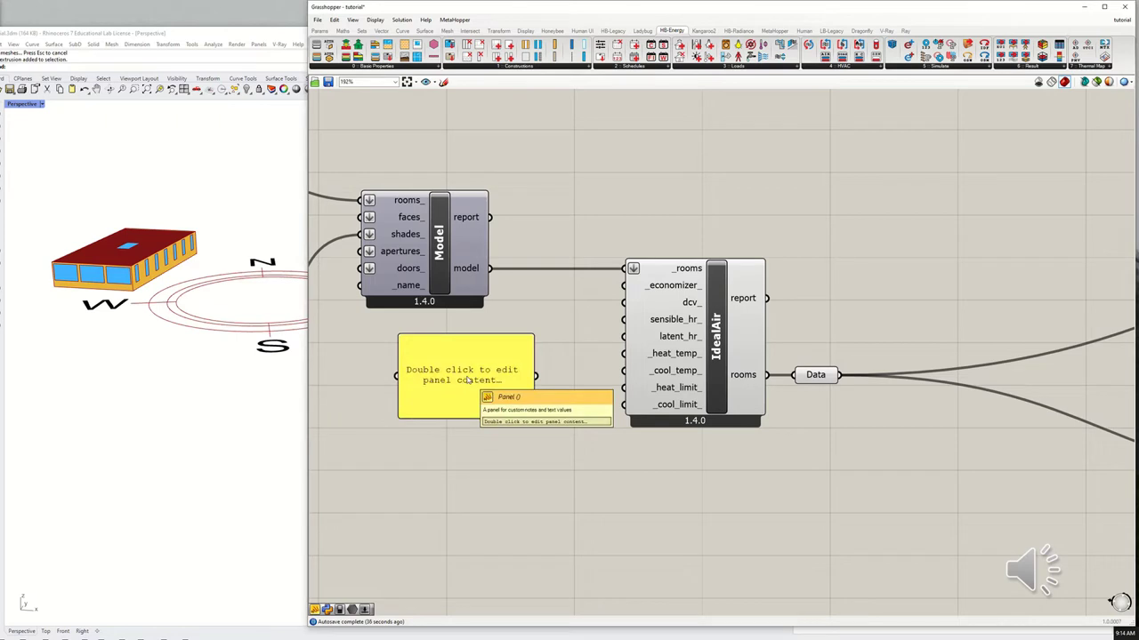
pyautogui.click(466, 380)
pyautogui.rightClick(466, 377)
pyautogui.click(494, 405)
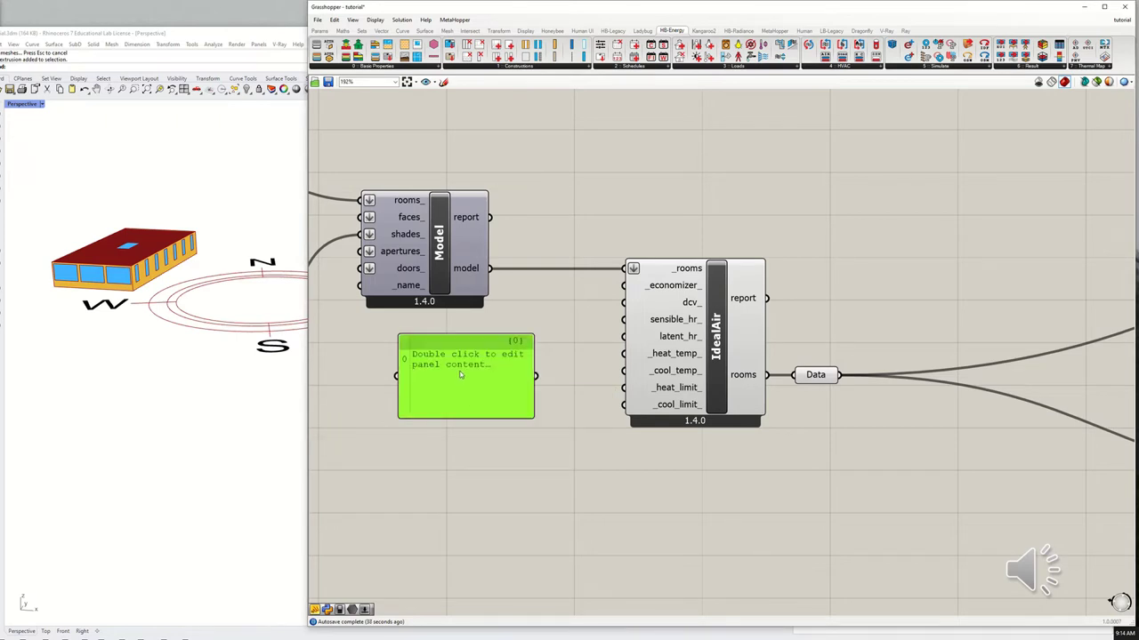
# Enter NoEconomizer as the panel's first line.
pyautogui.doubleClick(460, 375)
pyautogui.write('NoE')
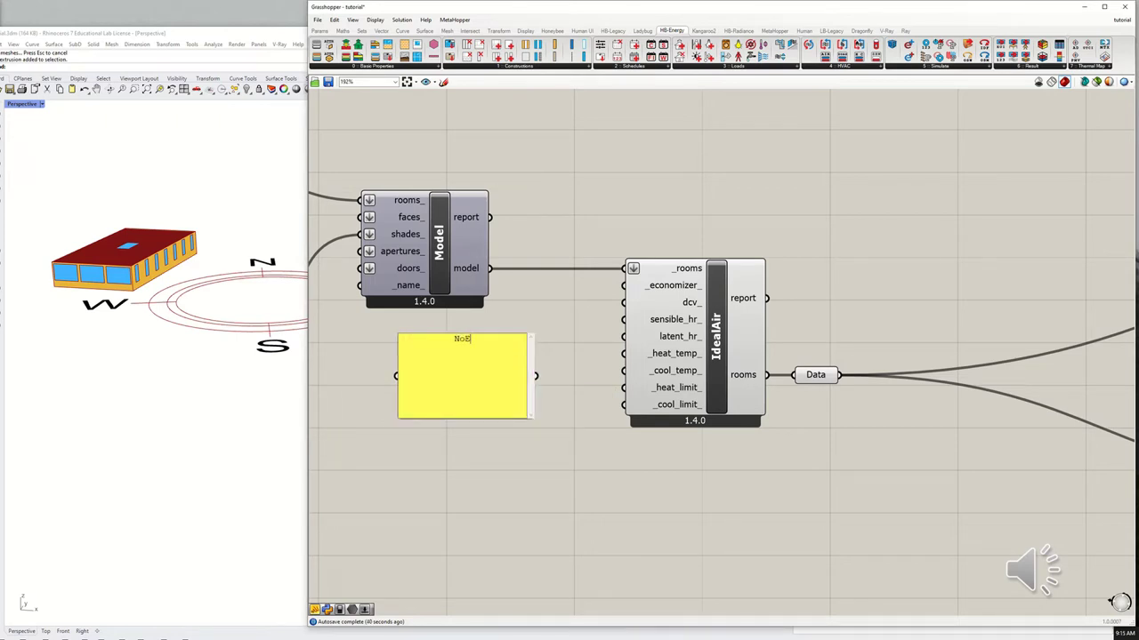
pyautogui.write('conomizer')
pyautogui.press('Return')
pyautogui.click(638, 309)
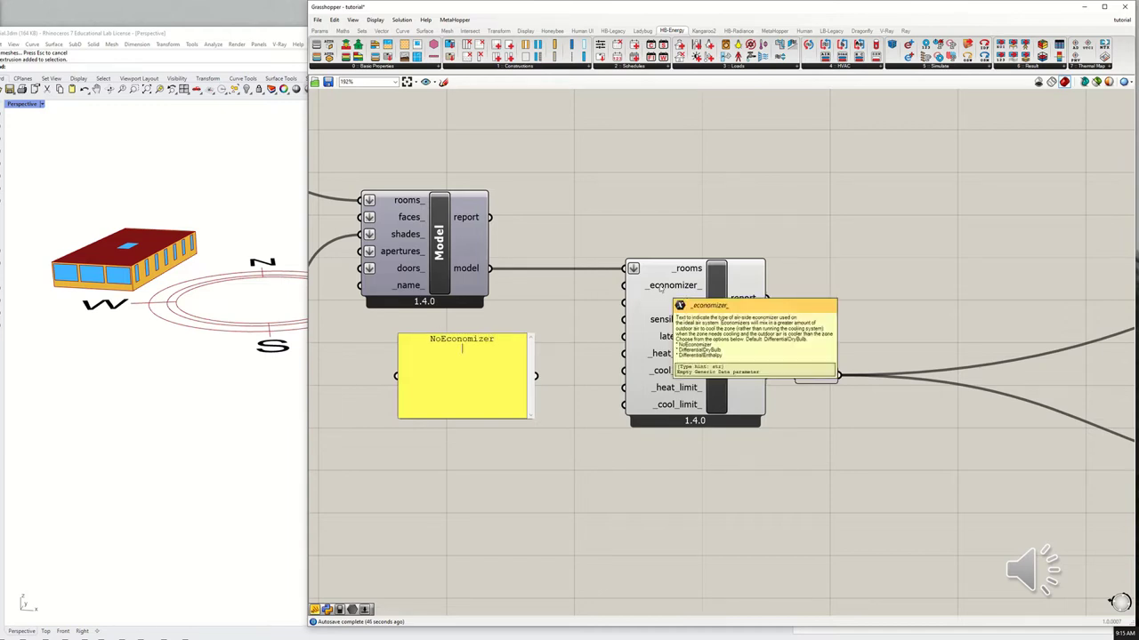
# Add DifferentialDryBulb and DifferentialEnthalpy on new lines and resize the panel to show its indexed items.
pyautogui.doubleClick(487, 368)
pyautogui.write('DifferentialDryBulb')
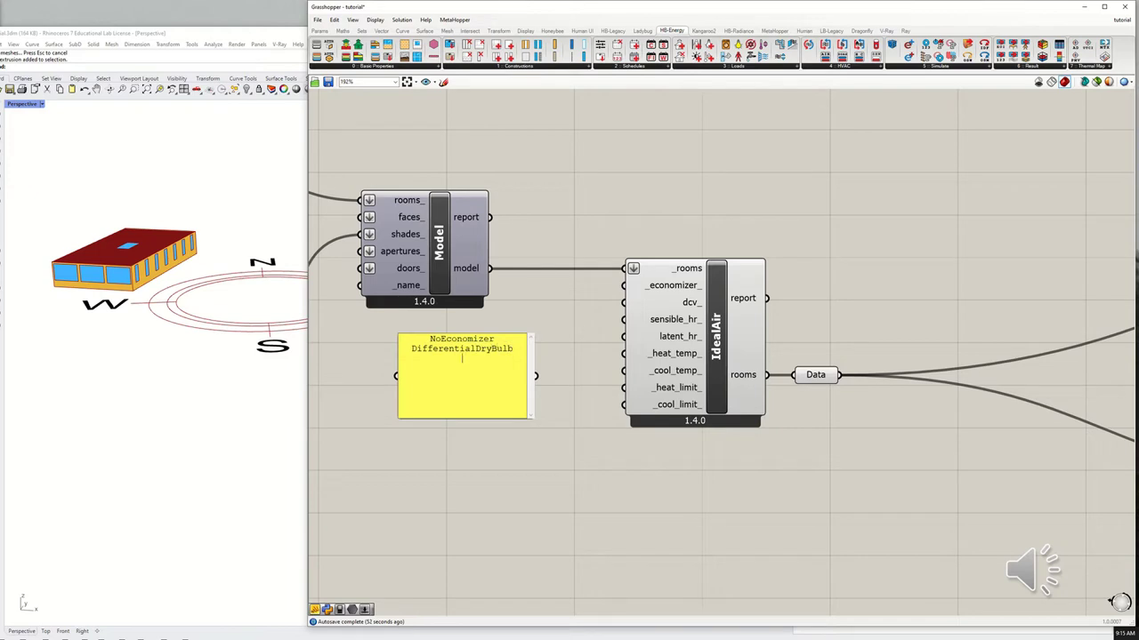
pyautogui.moveTo(659, 292)
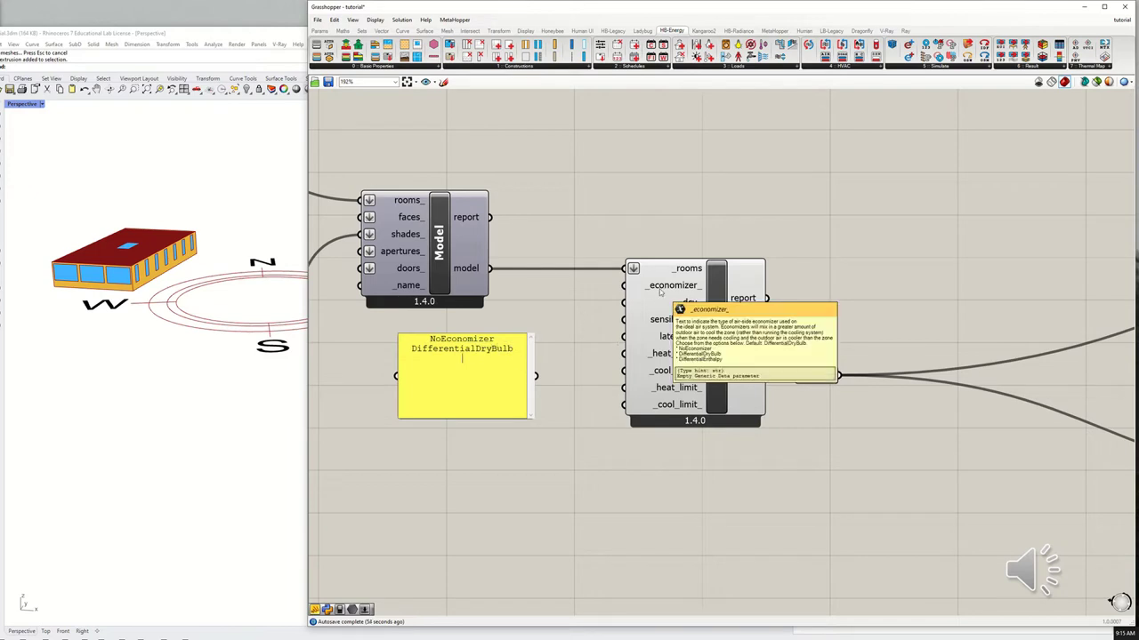
pyautogui.press('Return')
pyautogui.write('DifferentialEn')
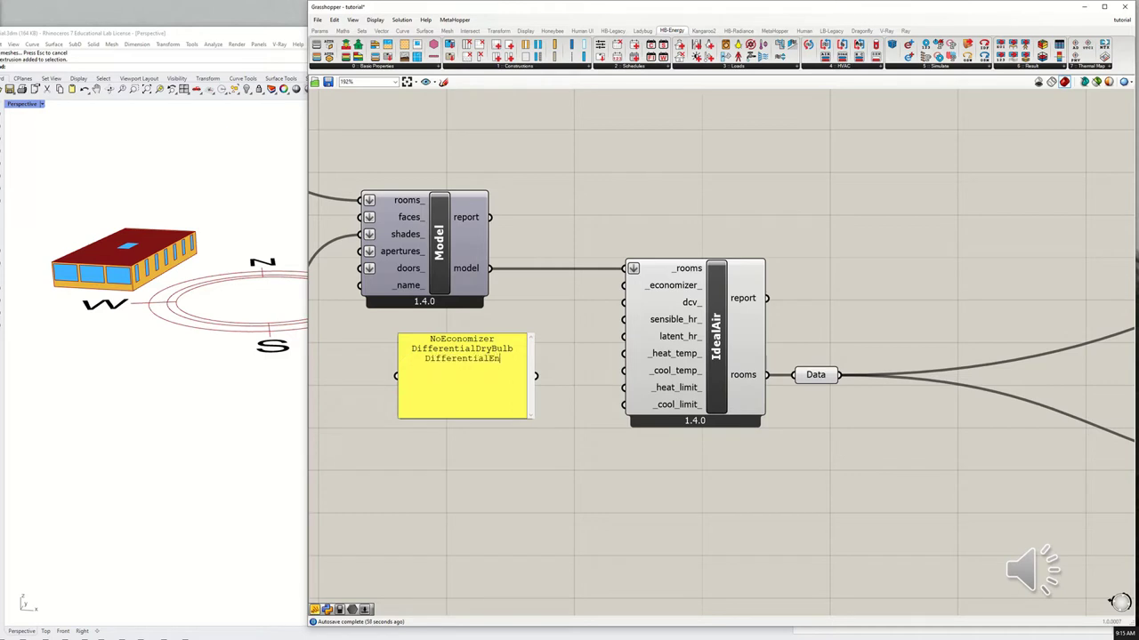
pyautogui.write('thalpy')
pyautogui.click(484, 493)
pyautogui.moveTo(398, 418); pyautogui.dragTo(312, 409)
pyautogui.doubleClick(466, 470)
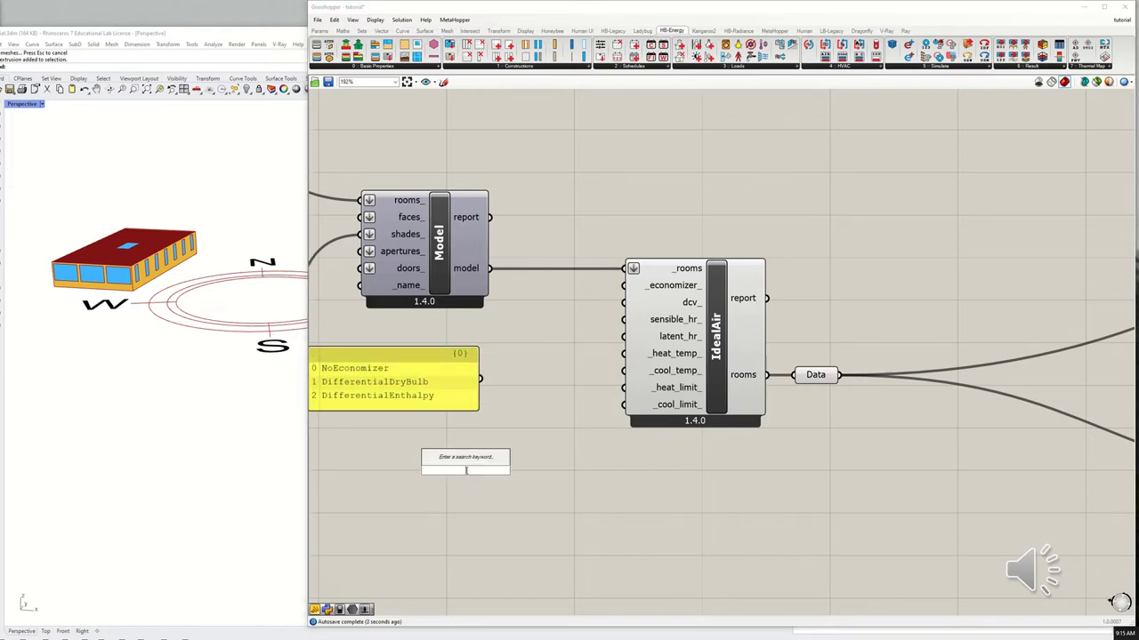
pyautogui.write('list')
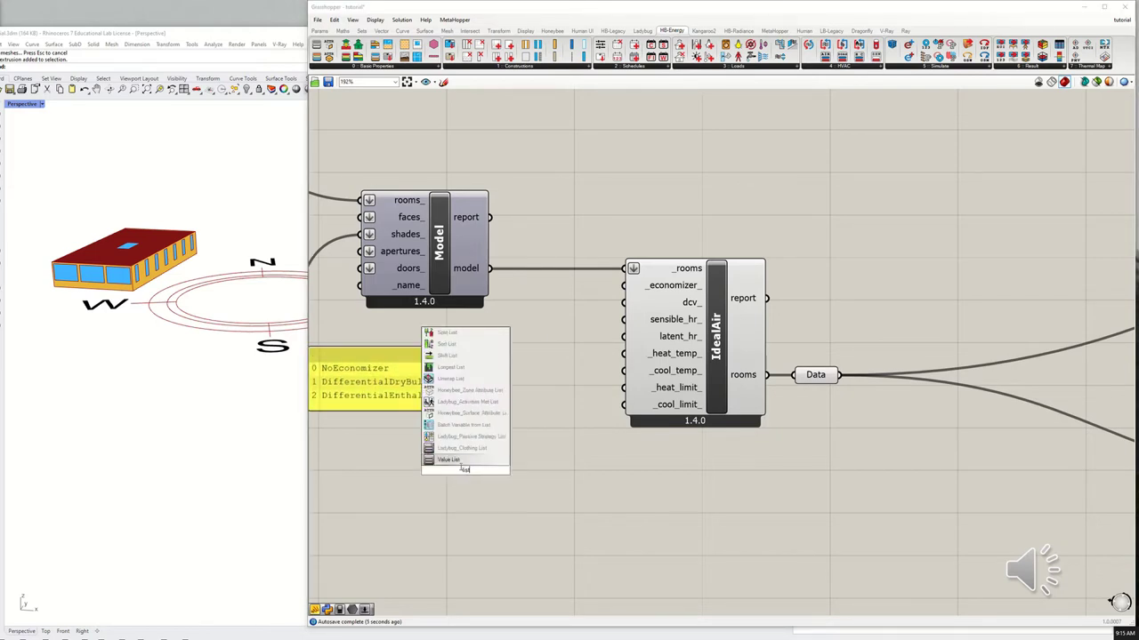
pyautogui.press('Escape')
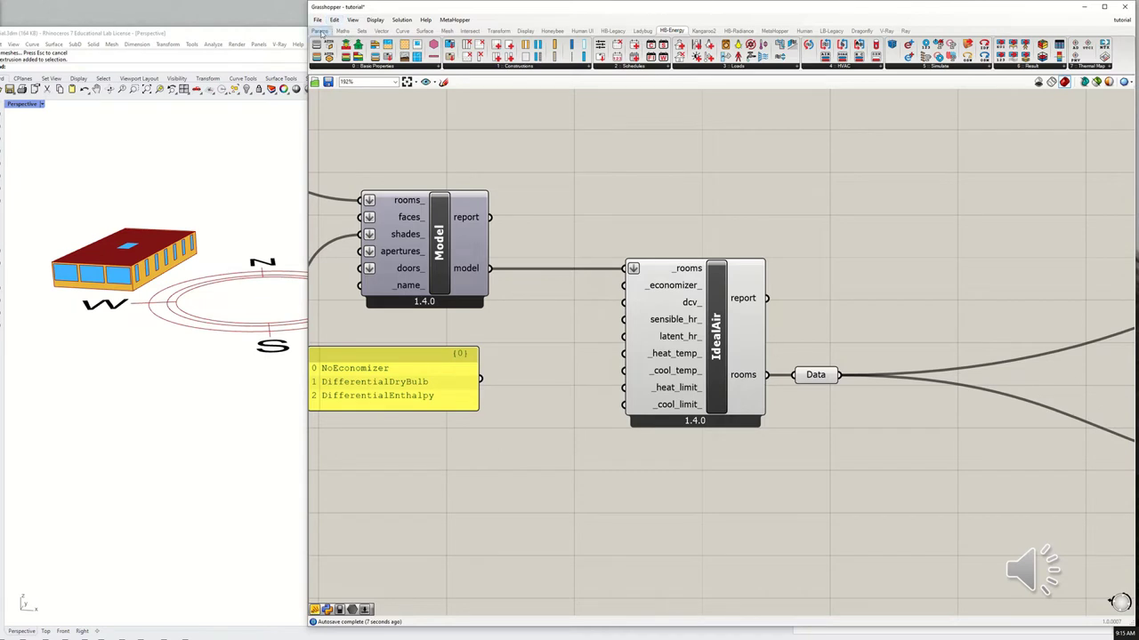
# Add a List Item from Sets > List and wire the options panel into its list input.
pyautogui.click(362, 31)
pyautogui.click(376, 67)
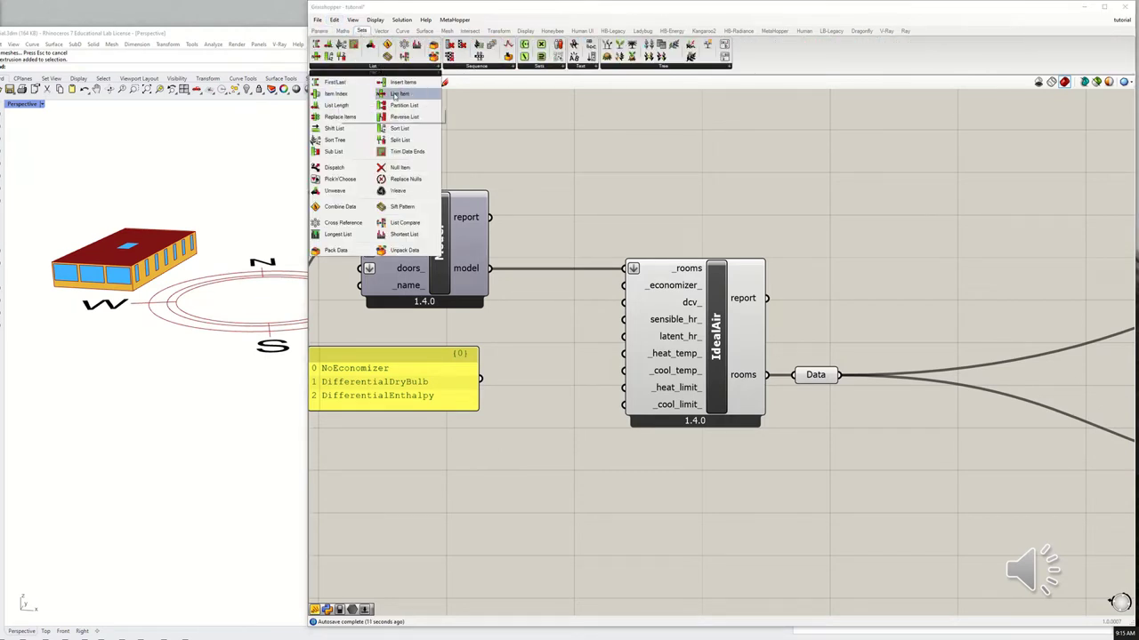
pyautogui.moveTo(400, 93); pyautogui.dragTo(546, 358)
pyautogui.moveTo(481, 378); pyautogui.dragTo(531, 402)
pyautogui.click(429, 480)
# Add a number slider to List Item's index input and a panel showing its output.
pyautogui.doubleClick(429, 481)
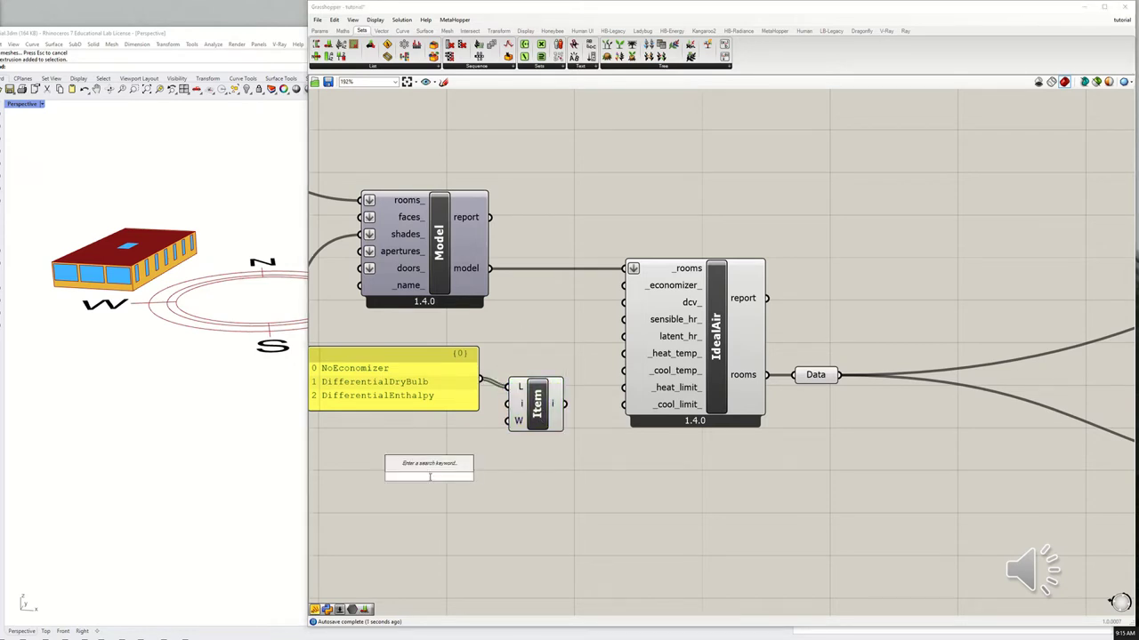
pyautogui.write('2')
pyautogui.press('Return')
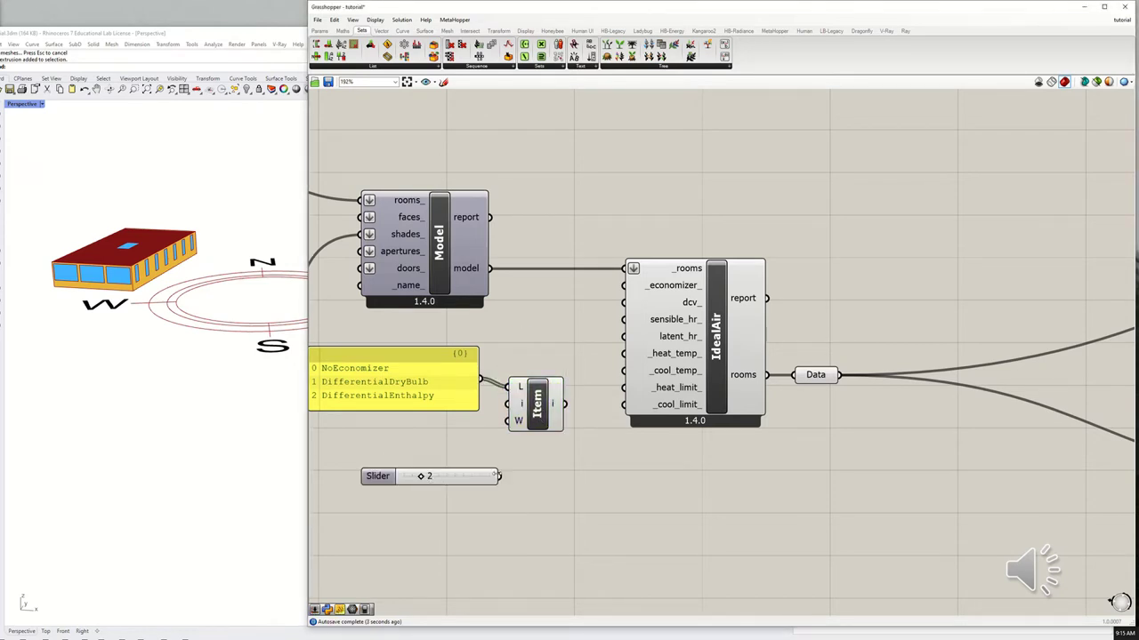
pyautogui.moveTo(499, 476); pyautogui.dragTo(504, 406)
pyautogui.doubleClick(554, 483)
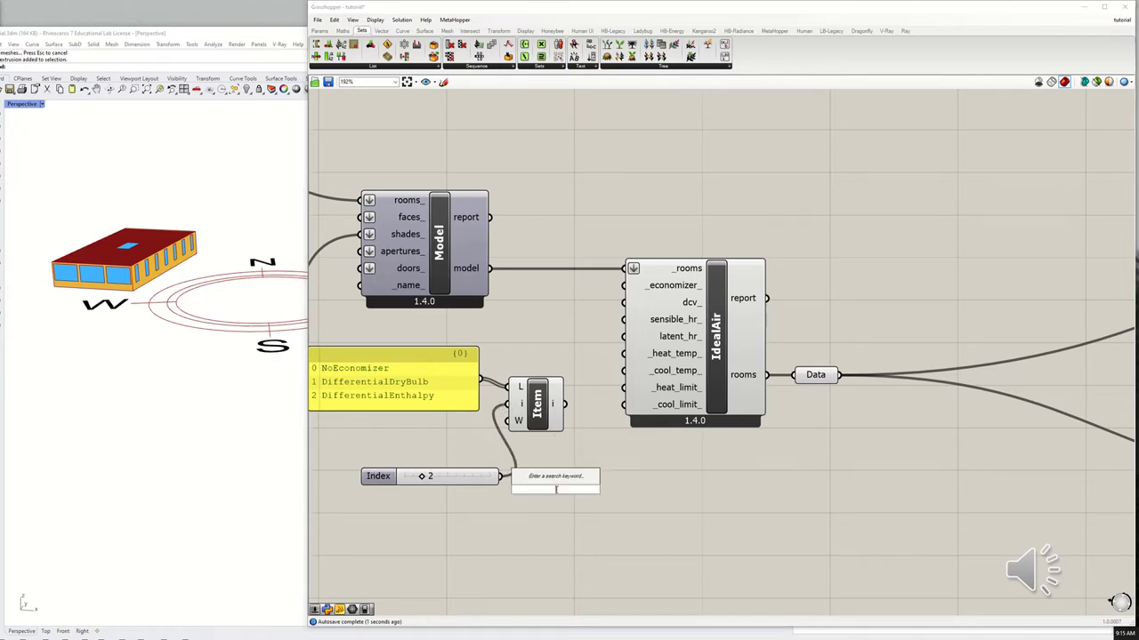
pyautogui.press('Return')
pyautogui.moveTo(562, 404); pyautogui.dragTo(490, 487)
# Rearrange the slider, options panel, List Item and result panel into a compact layout.
pyautogui.moveTo(548, 497); pyautogui.dragTo(623, 514)
pyautogui.scroll(-2, 623, 507)
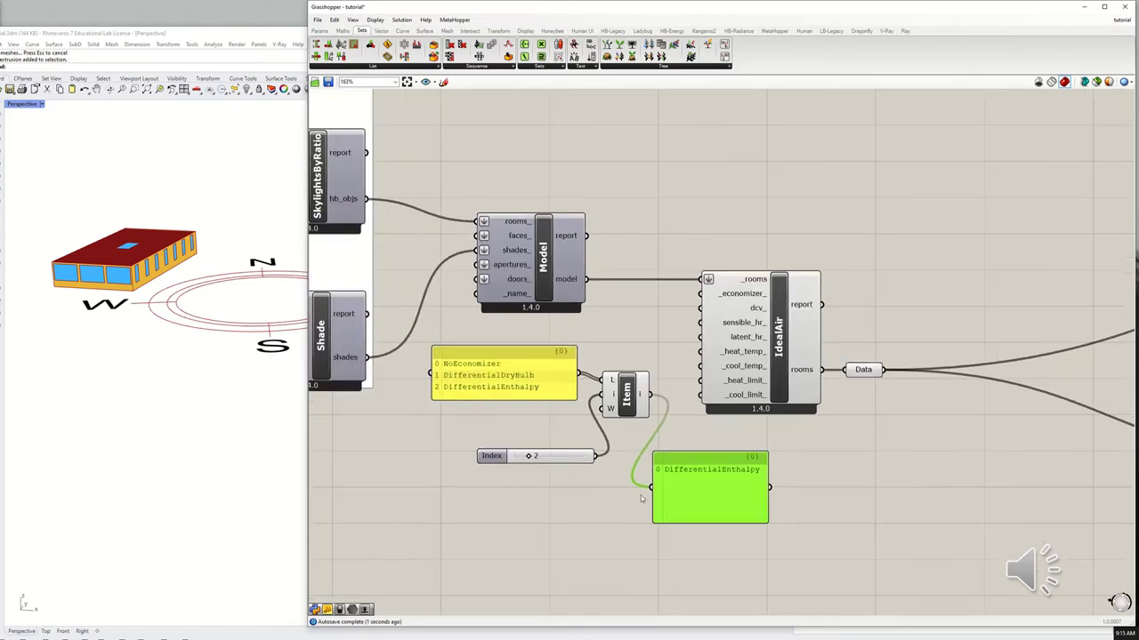
pyautogui.moveTo(562, 460); pyautogui.dragTo(521, 433)
pyautogui.moveTo(575, 390); pyautogui.dragTo(511, 391)
pyautogui.moveTo(455, 435); pyautogui.dragTo(454, 431)
pyautogui.moveTo(618, 399); pyautogui.dragTo(592, 414)
pyautogui.moveTo(695, 479); pyautogui.dragTo(681, 463)
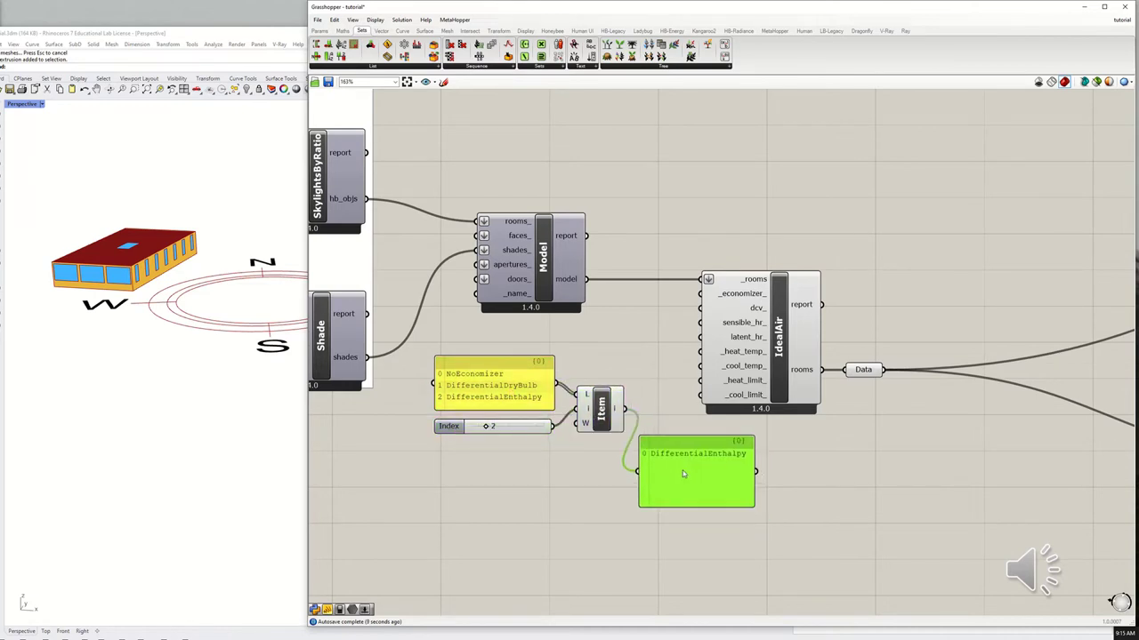
pyautogui.moveTo(755, 511); pyautogui.dragTo(775, 472)
# Wire the chosen option into IdealAir's _economizer_ and set the index to 0 (NoEconomizer).
pyautogui.moveTo(486, 428); pyautogui.dragTo(461, 429)
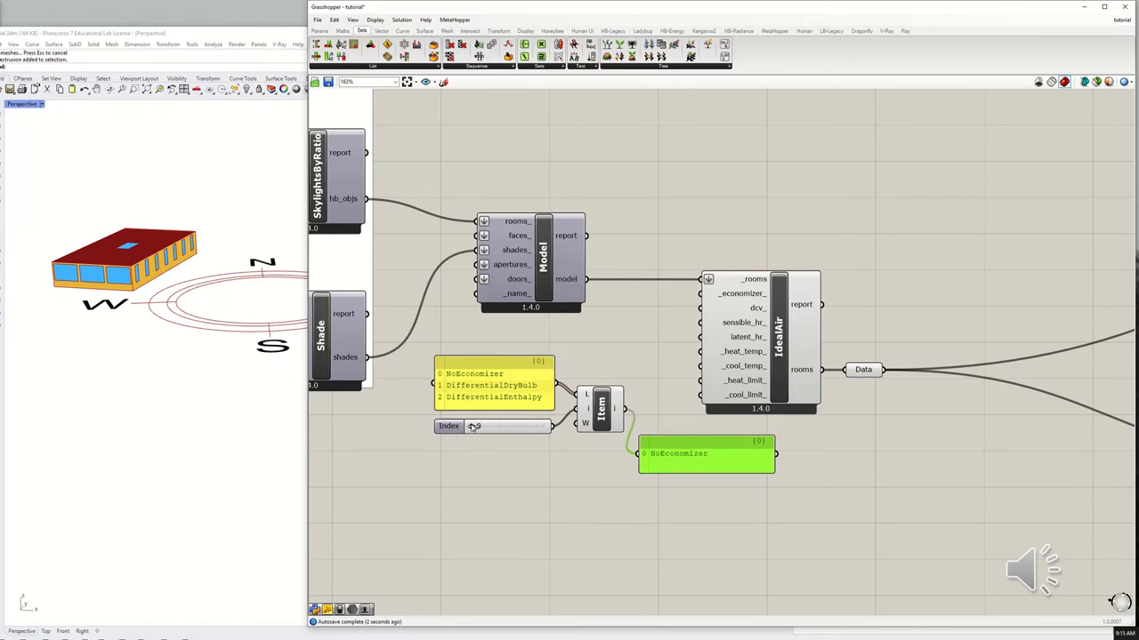
pyautogui.moveTo(474, 427); pyautogui.dragTo(485, 428)
pyautogui.moveTo(775, 453); pyautogui.dragTo(700, 293)
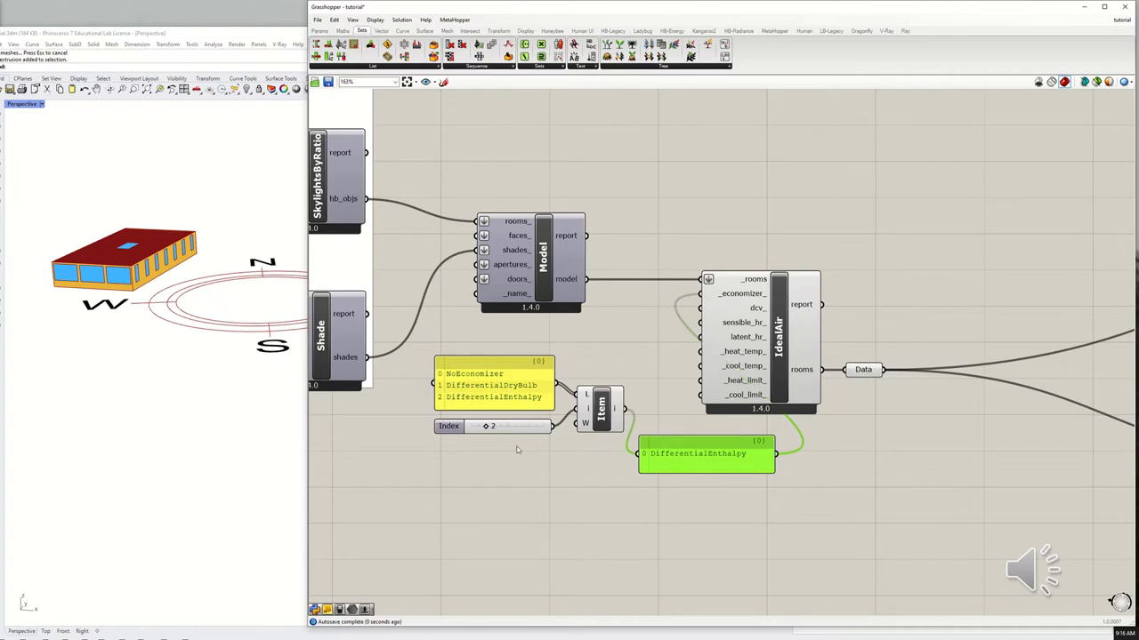
pyautogui.moveTo(487, 427); pyautogui.dragTo(457, 428)
pyautogui.moveTo(473, 428); pyautogui.dragTo(479, 428)
pyautogui.moveTo(480, 428); pyautogui.dragTo(472, 430)
# Narrow the result panel and reposition the economizer group and IdealAir.
pyautogui.moveTo(774, 469); pyautogui.dragTo(430, 266)
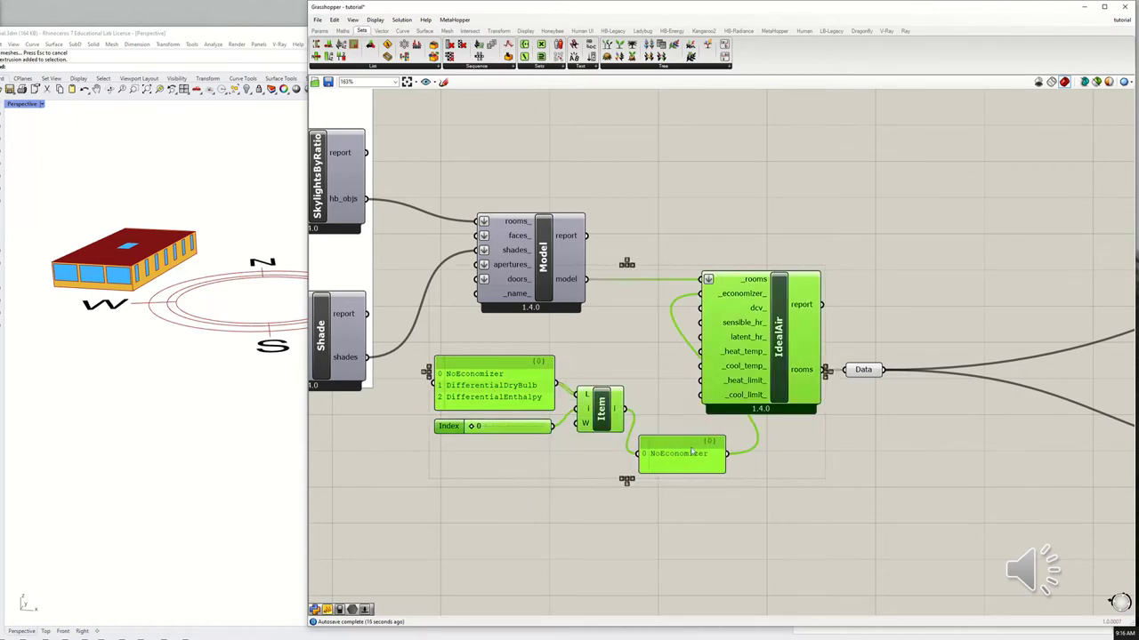
pyautogui.moveTo(692, 451)
pyautogui.mouseDown()
pyautogui.moveTo(644, 454)
pyautogui.moveTo(673, 454)
pyautogui.mouseUp()
pyautogui.click(792, 473)
pyautogui.moveTo(773, 334); pyautogui.dragTo(897, 248)
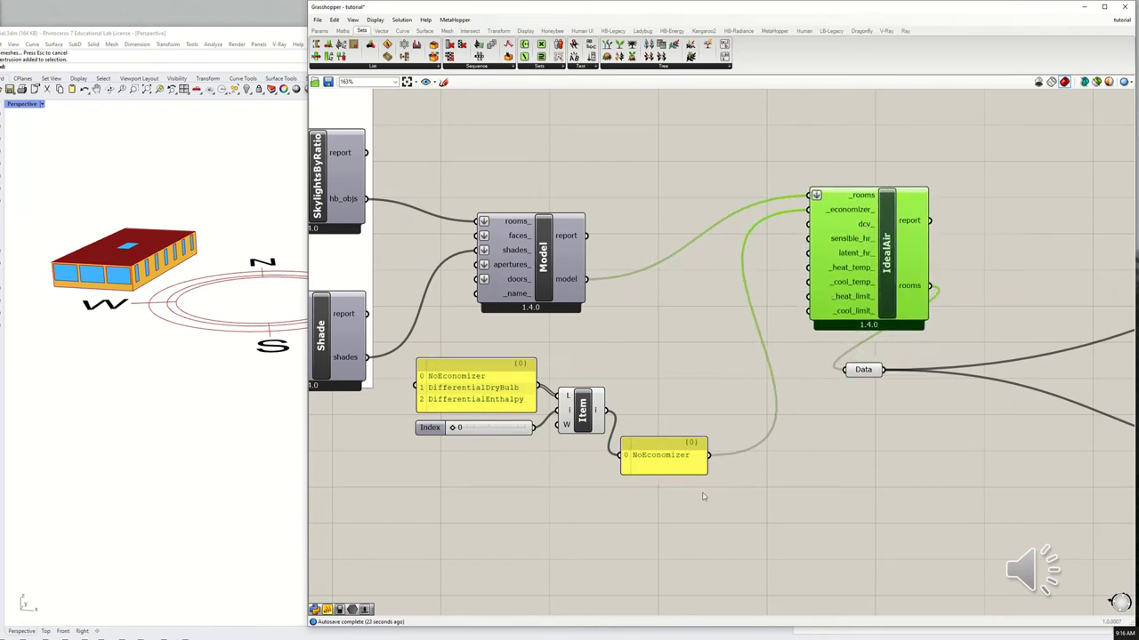
# Paste a False Boolean Toggle and wire it into IdealAir's dcv_ input.
pyautogui.hotkey('ctrl', 'v')
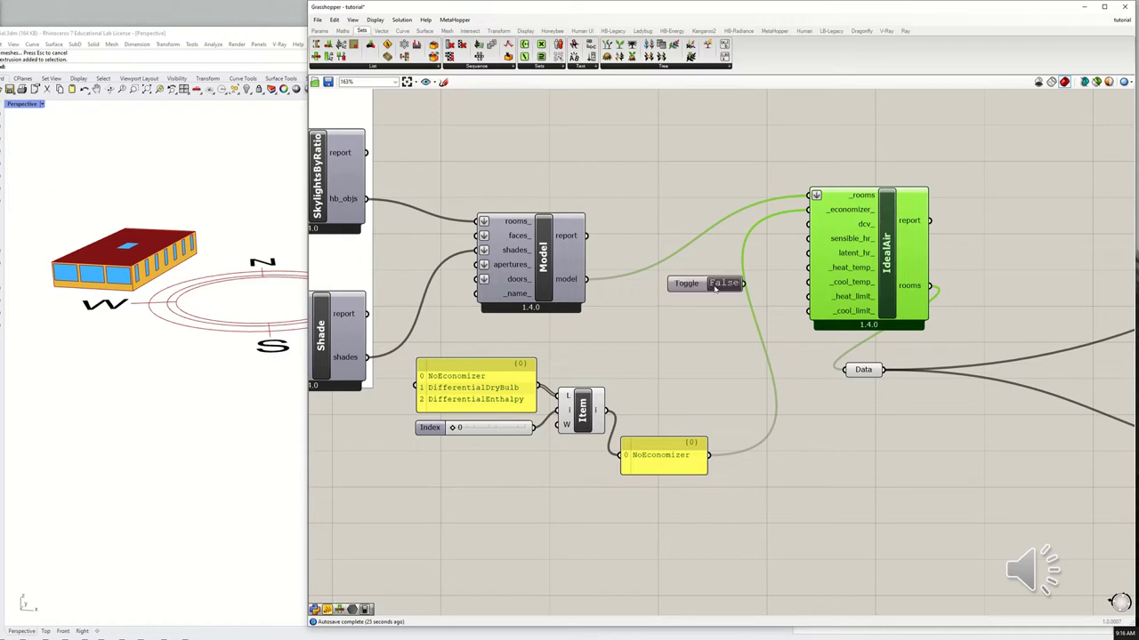
pyautogui.moveTo(745, 284); pyautogui.dragTo(813, 243)
pyautogui.moveTo(691, 283); pyautogui.dragTo(697, 295)
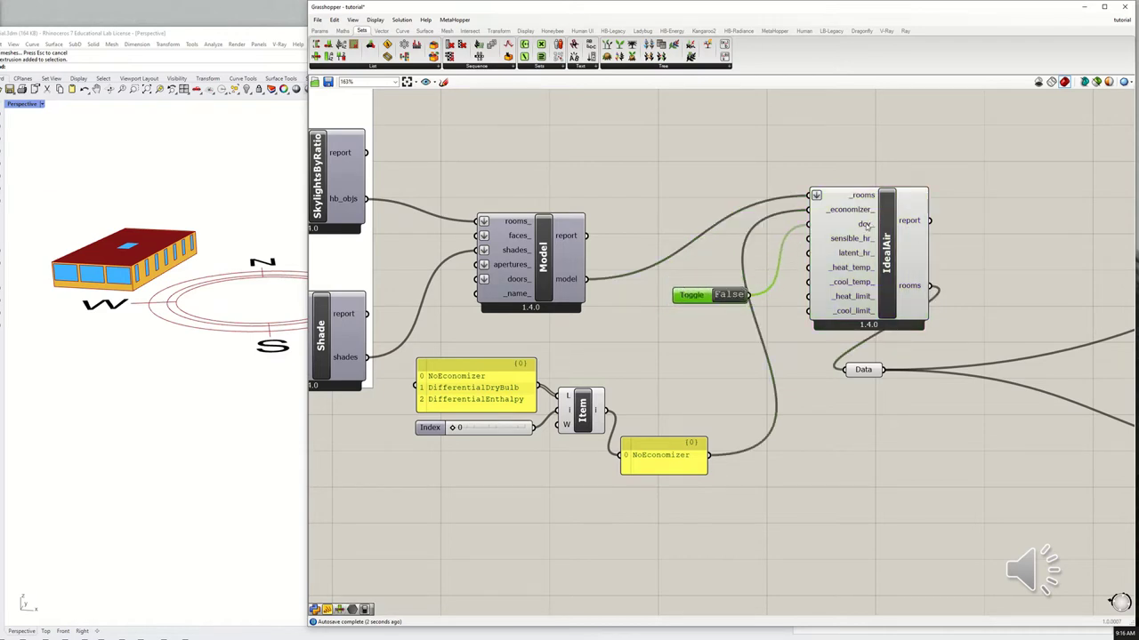
pyautogui.moveTo(866, 228)
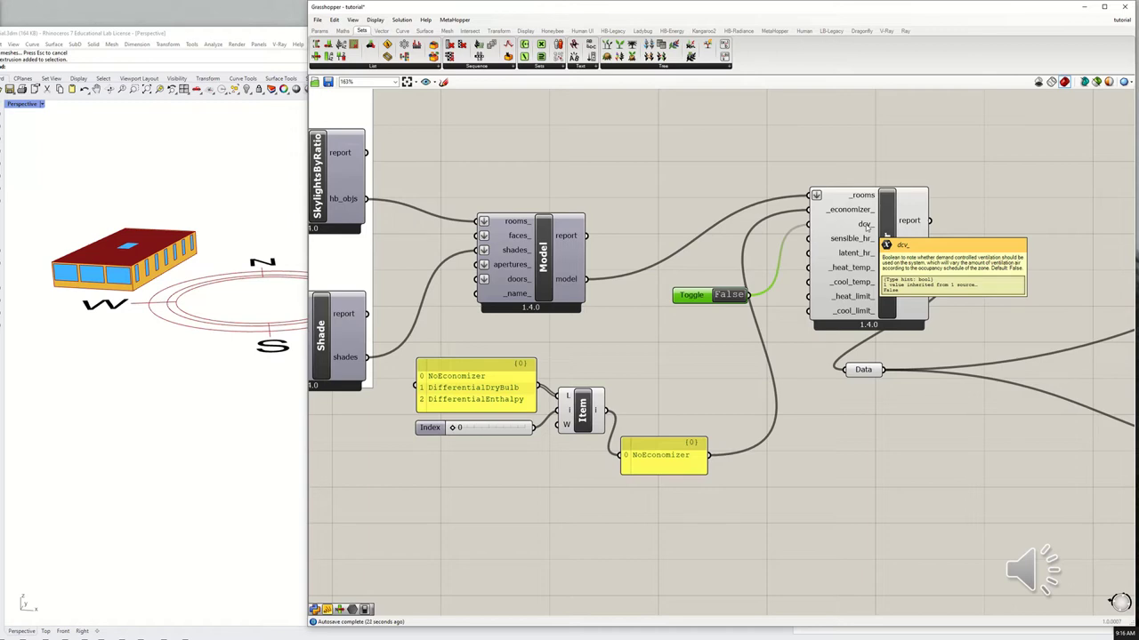
pyautogui.moveTo(692, 296); pyautogui.dragTo(665, 294)
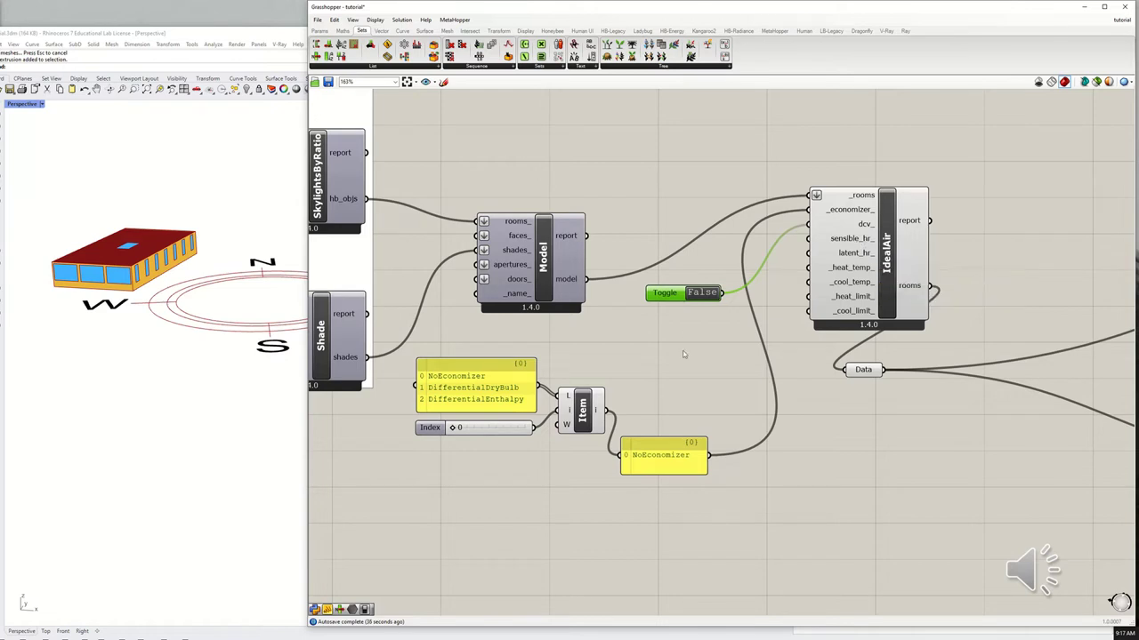
# Create a panel holding 0.7 and connect it to IdealAir's sensible_hr_ input.
pyautogui.doubleClick(711, 328)
pyautogui.write('0.7')
pyautogui.press('Return')
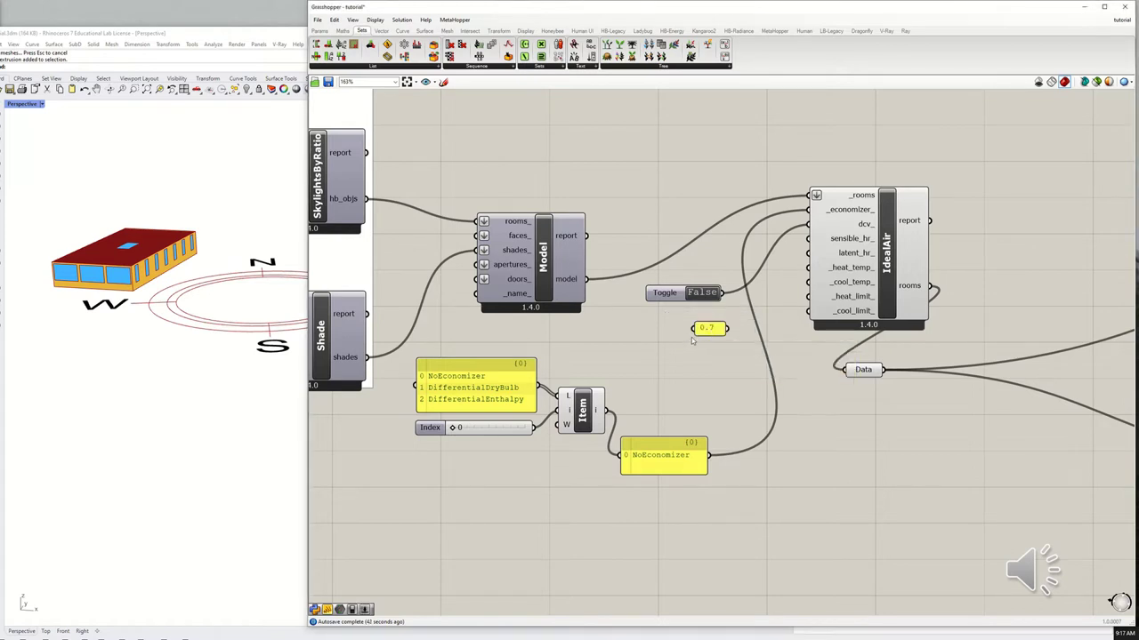
pyautogui.moveTo(692, 331); pyautogui.dragTo(828, 238)
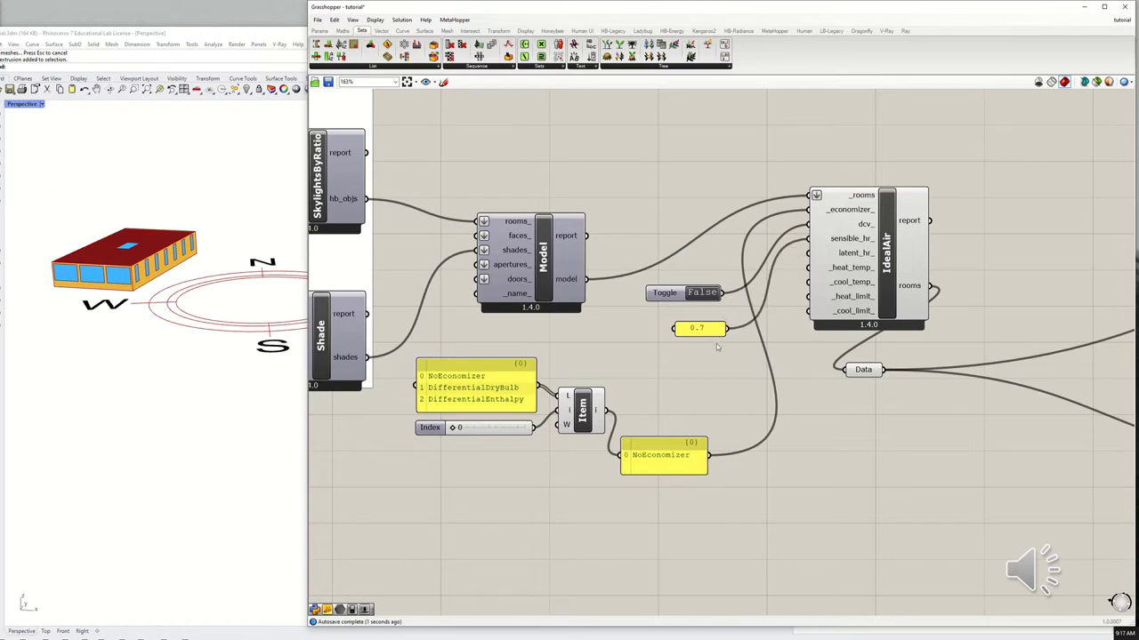
pyautogui.click(714, 333)
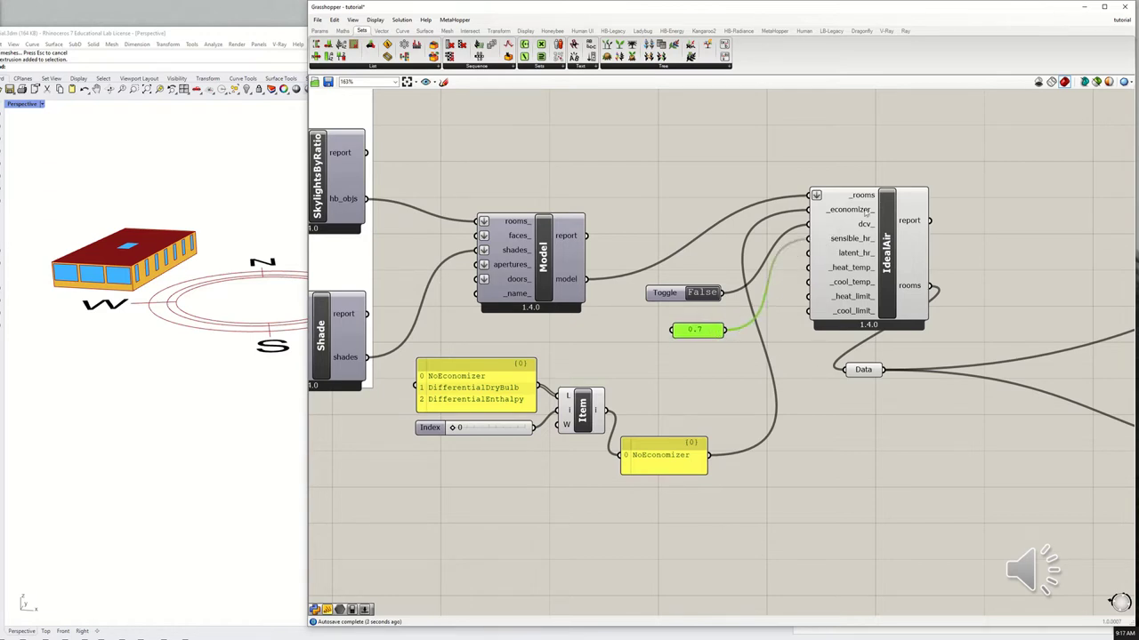
pyautogui.click(661, 294)
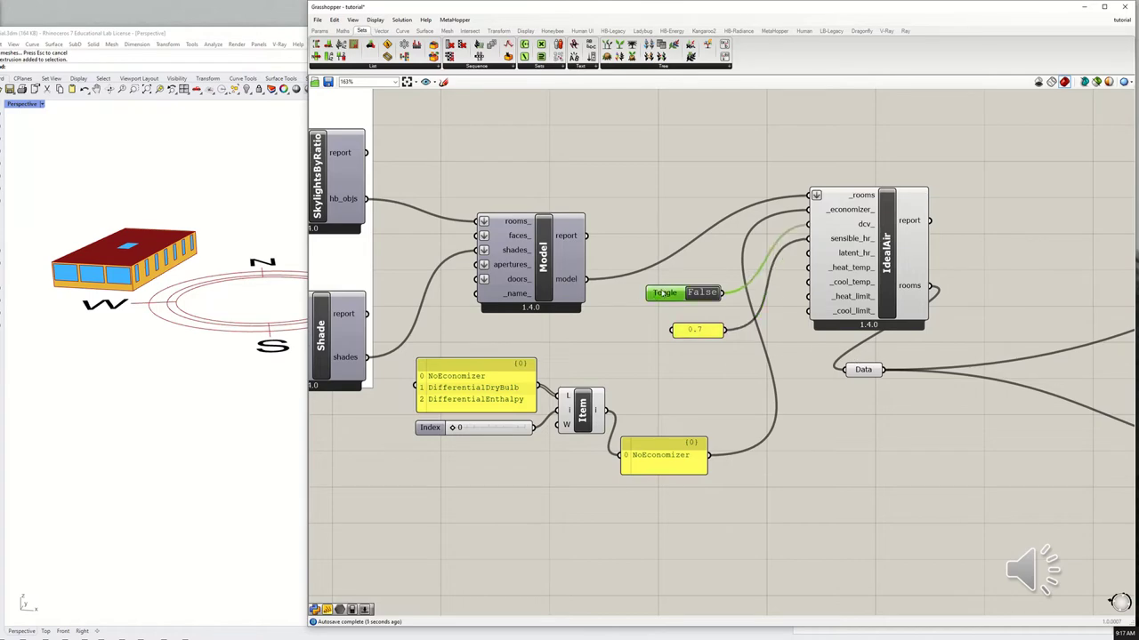
# Move the IdealAir component down slightly.
pyautogui.scroll(-3, 623, 325)
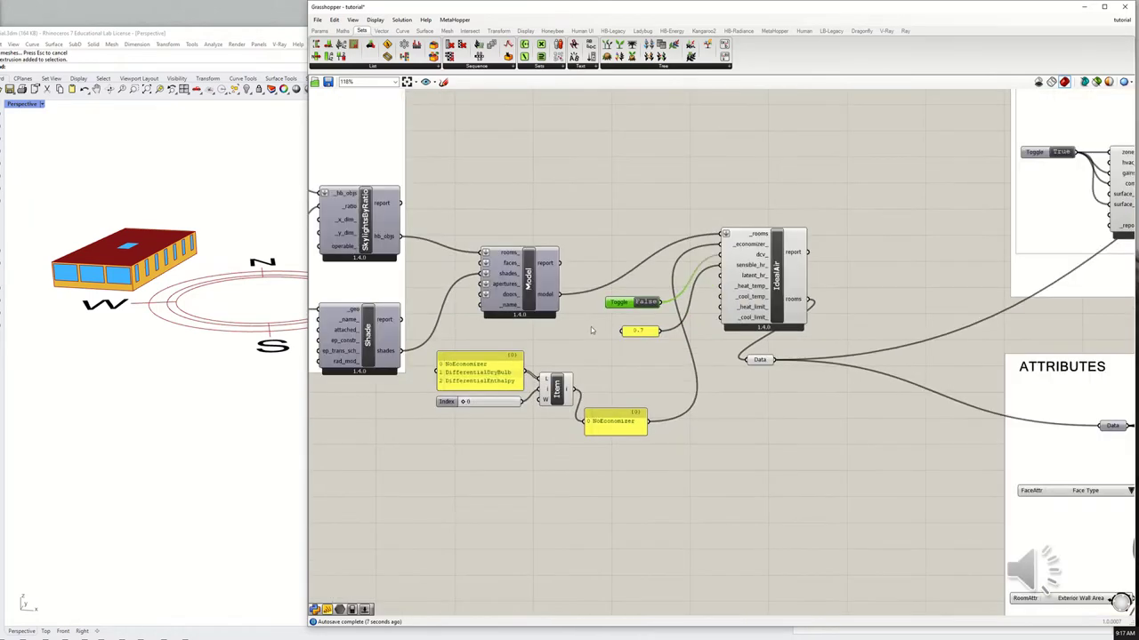
pyautogui.scroll(-3, 591, 331)
pyautogui.scroll(3, 652, 334)
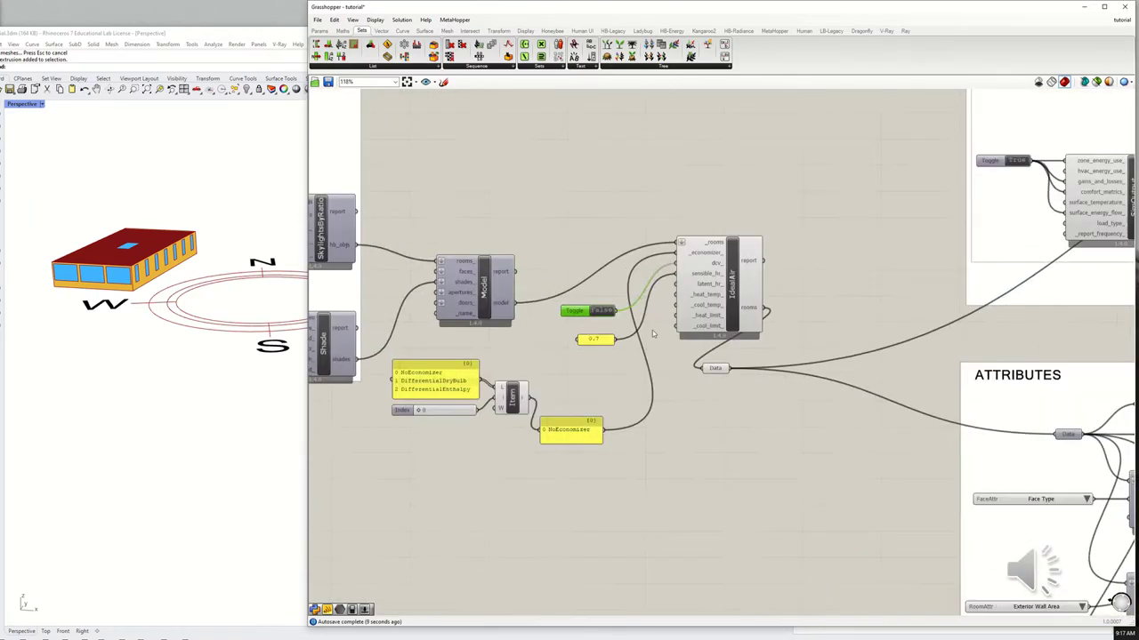
pyautogui.click(703, 299)
pyautogui.moveTo(702, 299); pyautogui.dragTo(700, 349)
pyautogui.click(788, 344)
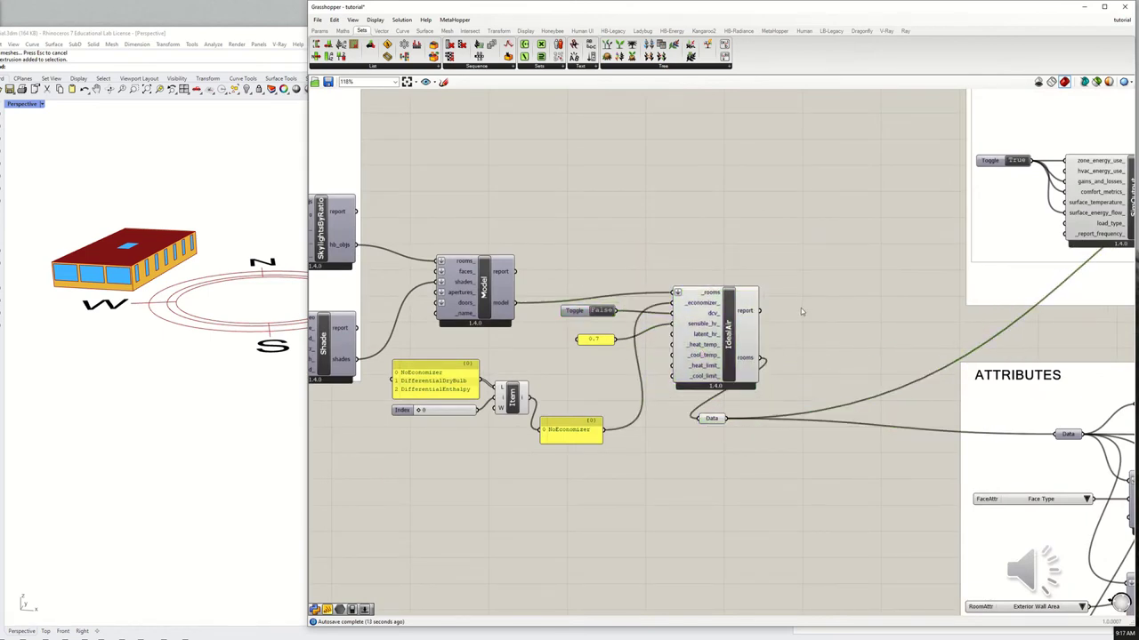
pyautogui.scroll(3, 783, 347)
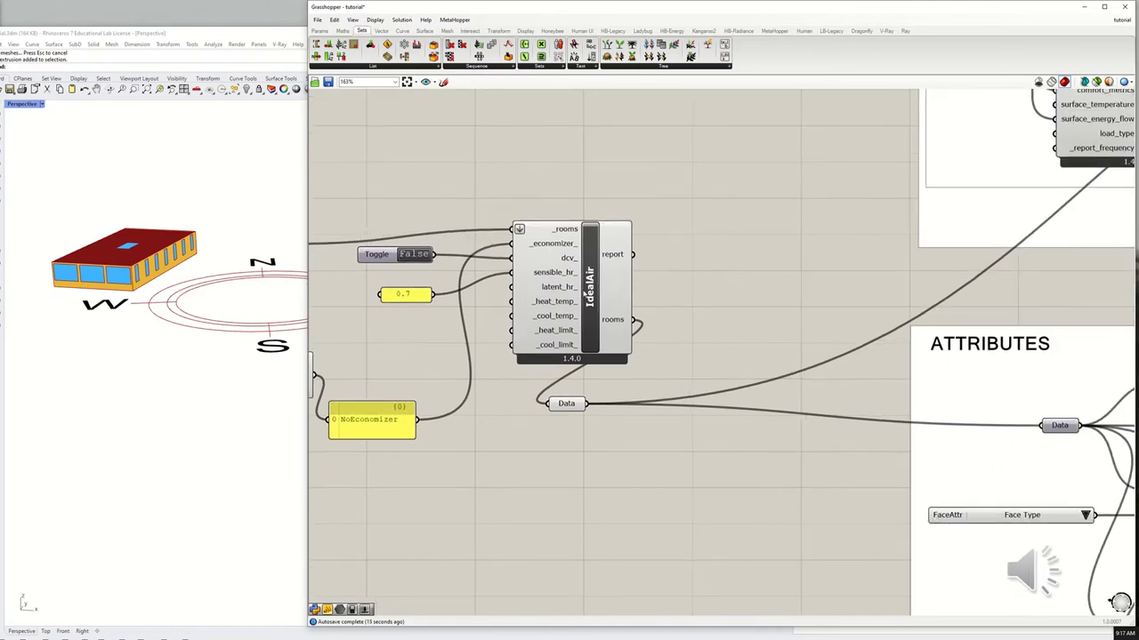
pyautogui.scroll(-4, 530, 278)
# Set the Run toggle to True, exposing ModelToOSM's 'Room' object has no attribute 'units' error.
pyautogui.moveTo(999, 282); pyautogui.dragTo(831, 333, button='right')
pyautogui.moveTo(478, 327); pyautogui.dragTo(753, 297, button='right')
pyautogui.scroll(3, 586, 306)
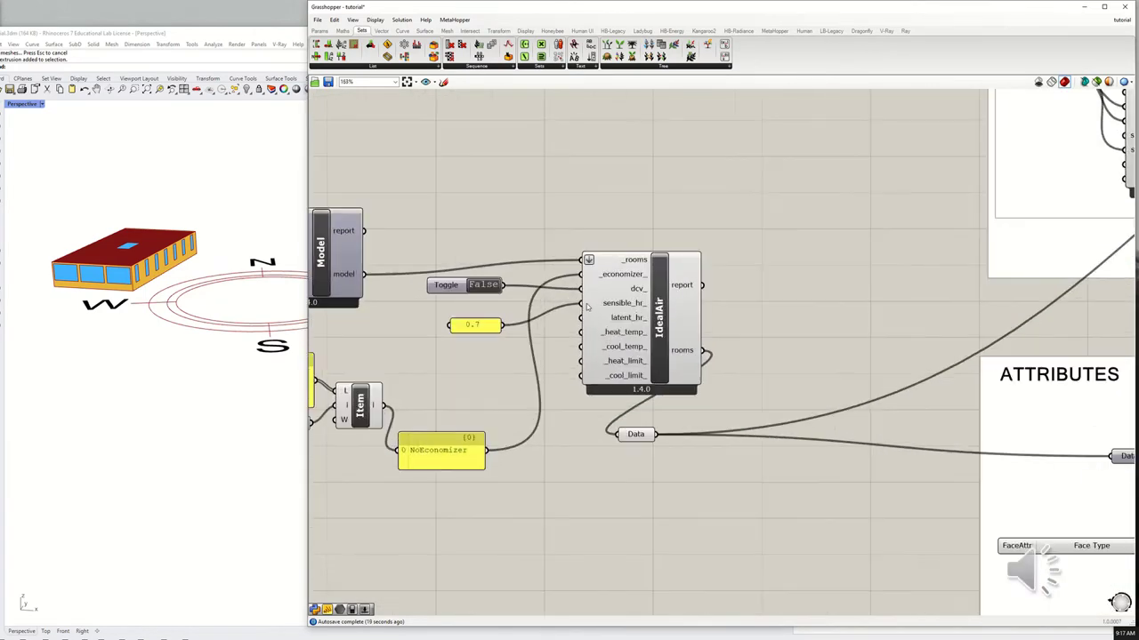
pyautogui.scroll(-4, 529, 262)
pyautogui.moveTo(889, 239); pyautogui.dragTo(640, 289, button='right')
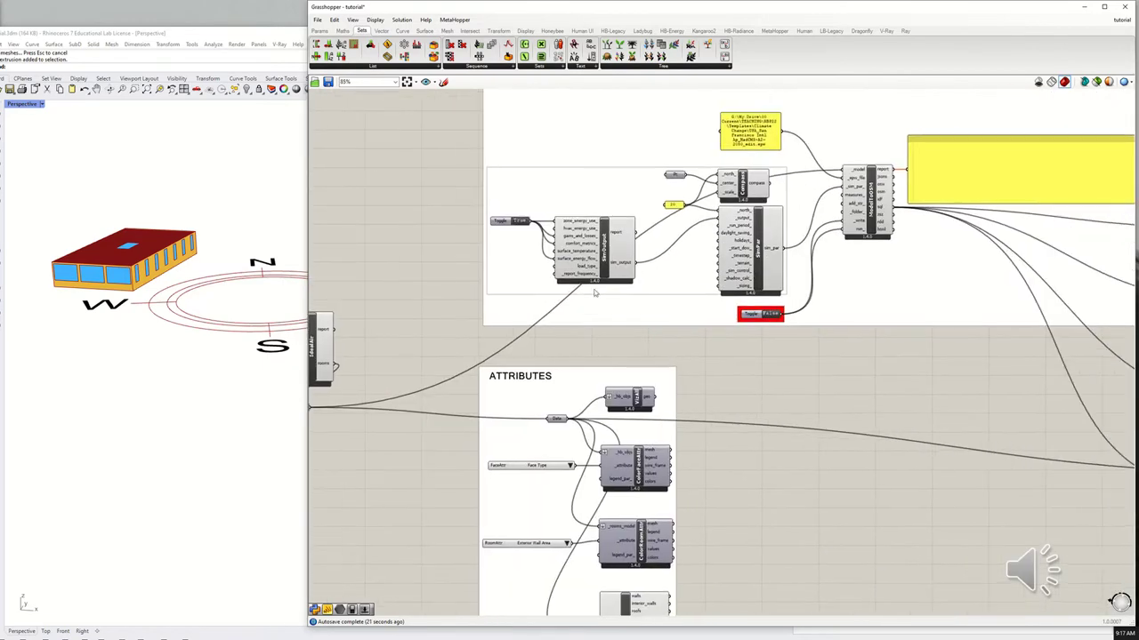
pyautogui.scroll(1, 774, 303)
pyautogui.moveTo(770, 222); pyautogui.dragTo(628, 252, button='right')
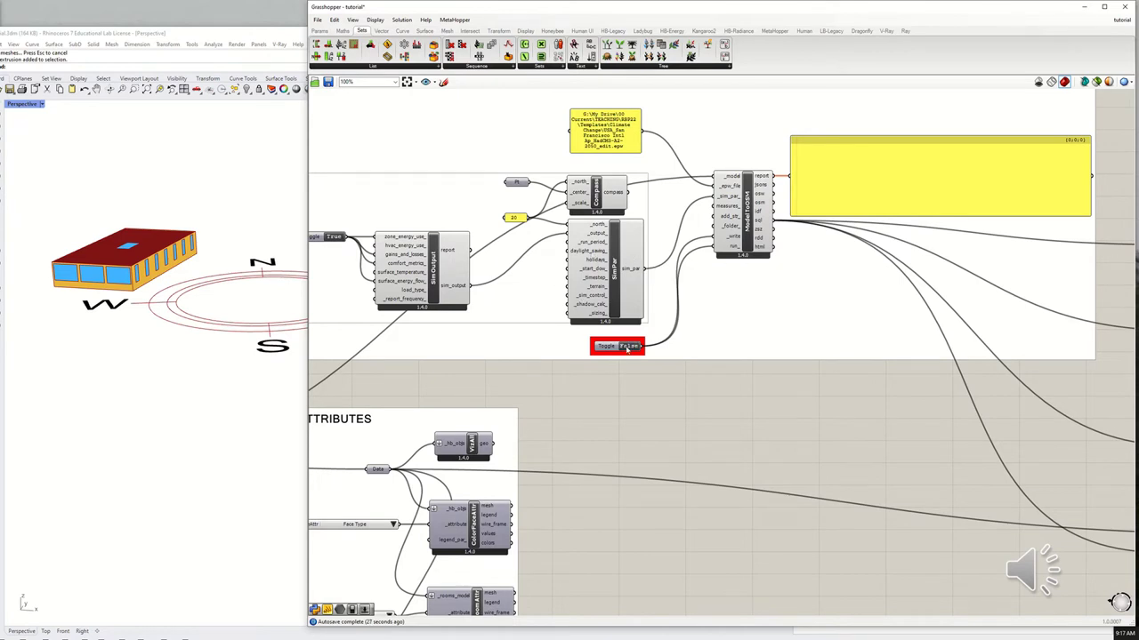
pyautogui.doubleClick(627, 347)
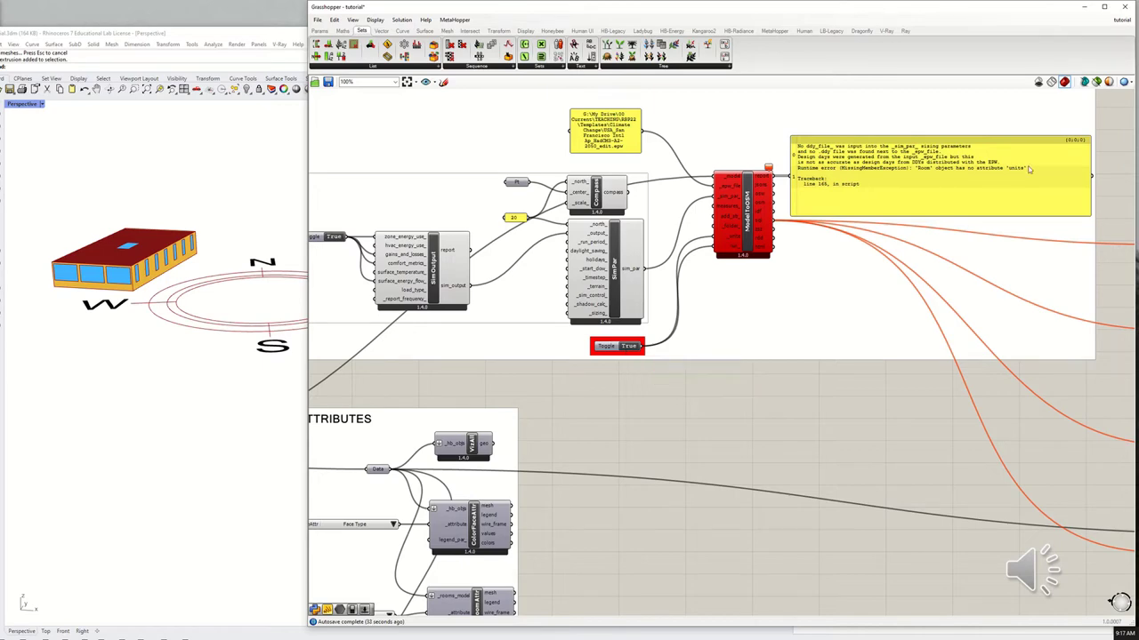
pyautogui.scroll(4, 1028, 166)
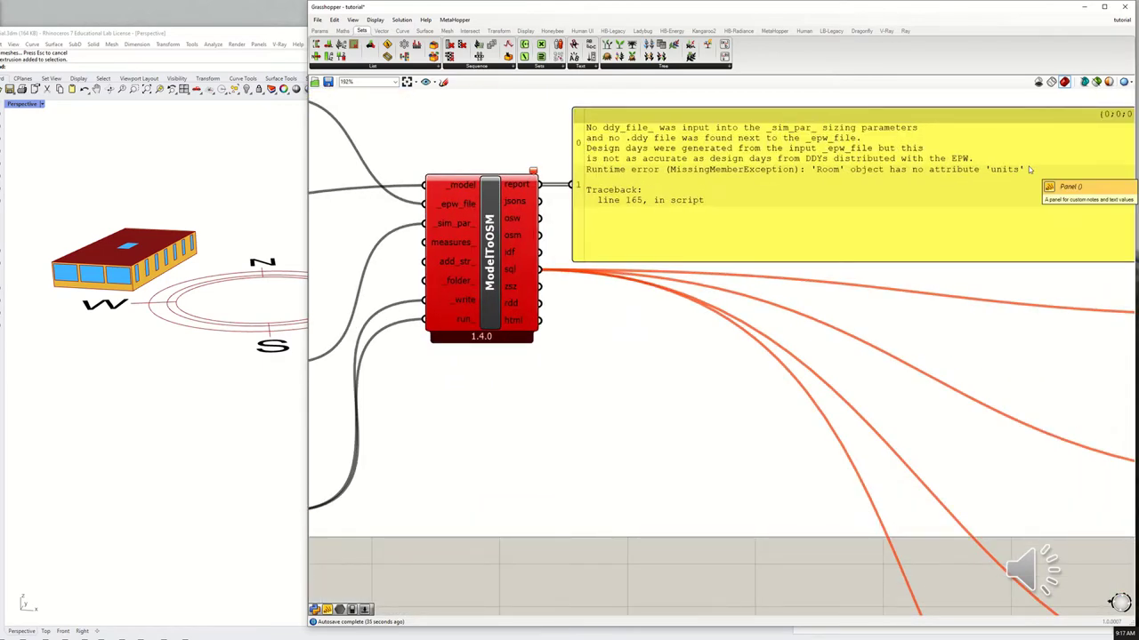
pyautogui.scroll(-5, 1023, 200)
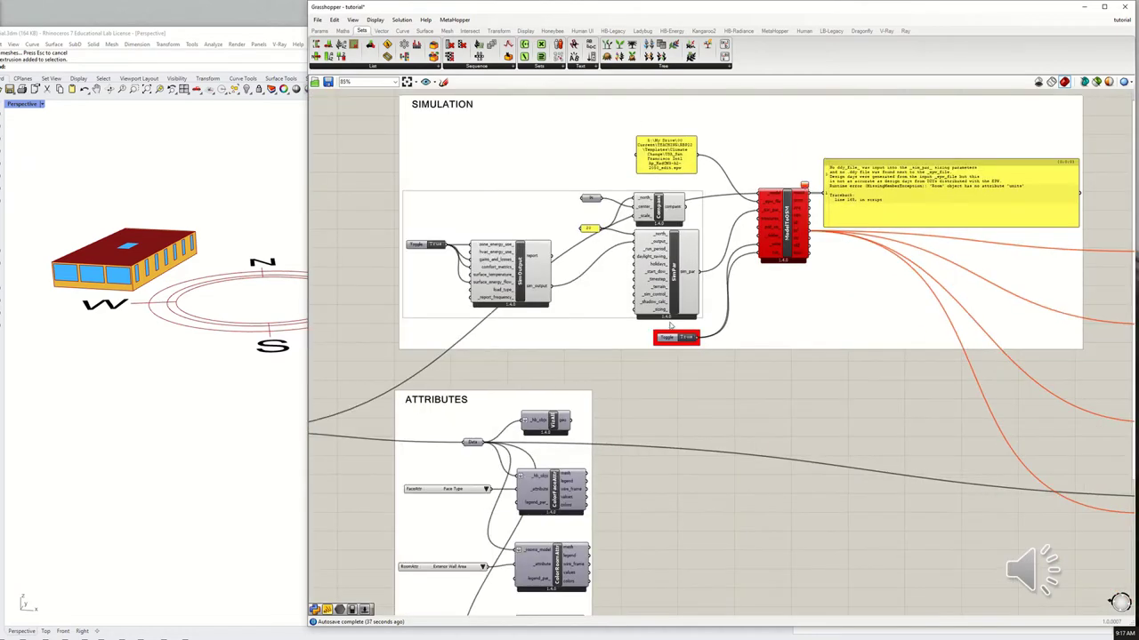
# Set the run toggle to False and move the Model component to make room for IdealAir.
pyautogui.click(686, 338)
pyautogui.moveTo(312, 374); pyautogui.dragTo(942, 382, button='right')
pyautogui.scroll(2, 943, 382)
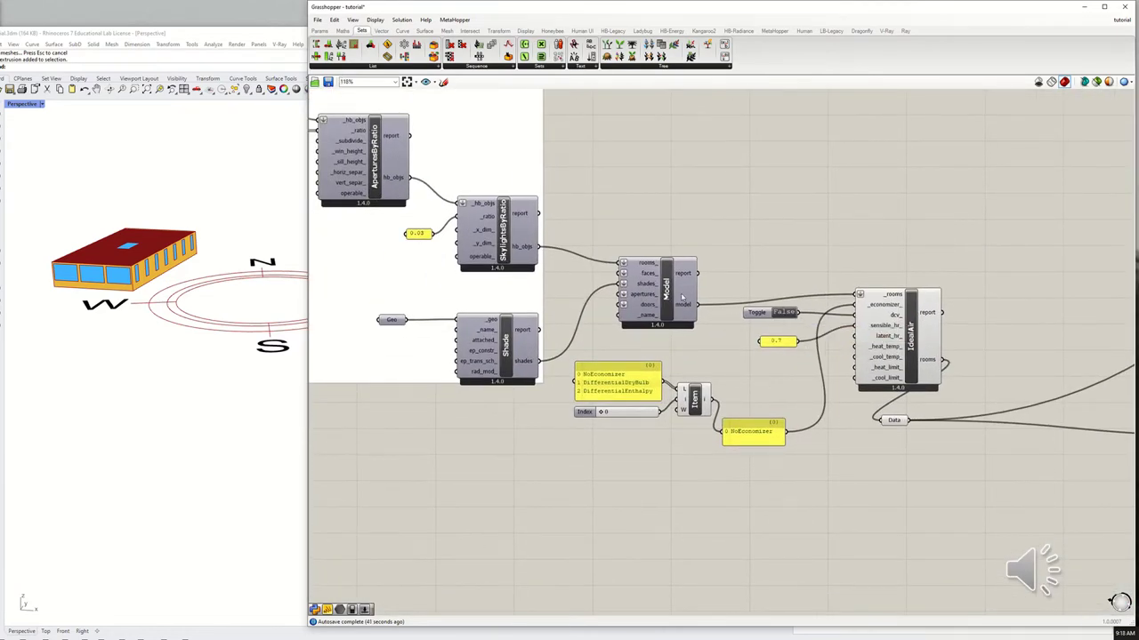
pyautogui.moveTo(683, 307); pyautogui.dragTo(692, 271)
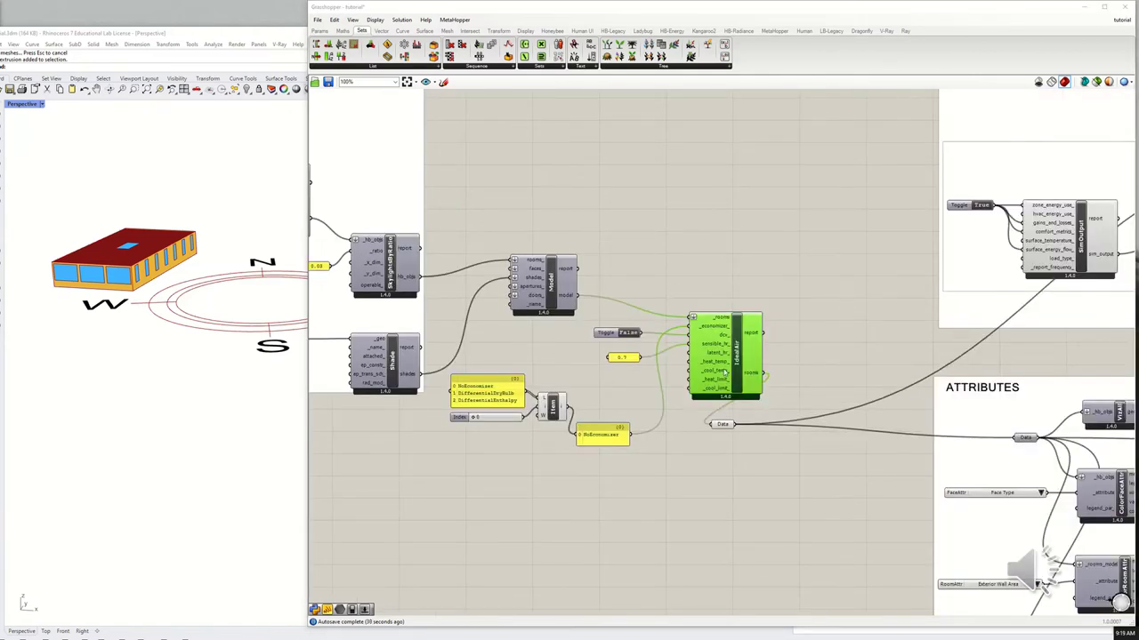
pyautogui.scroll(3, 703, 374)
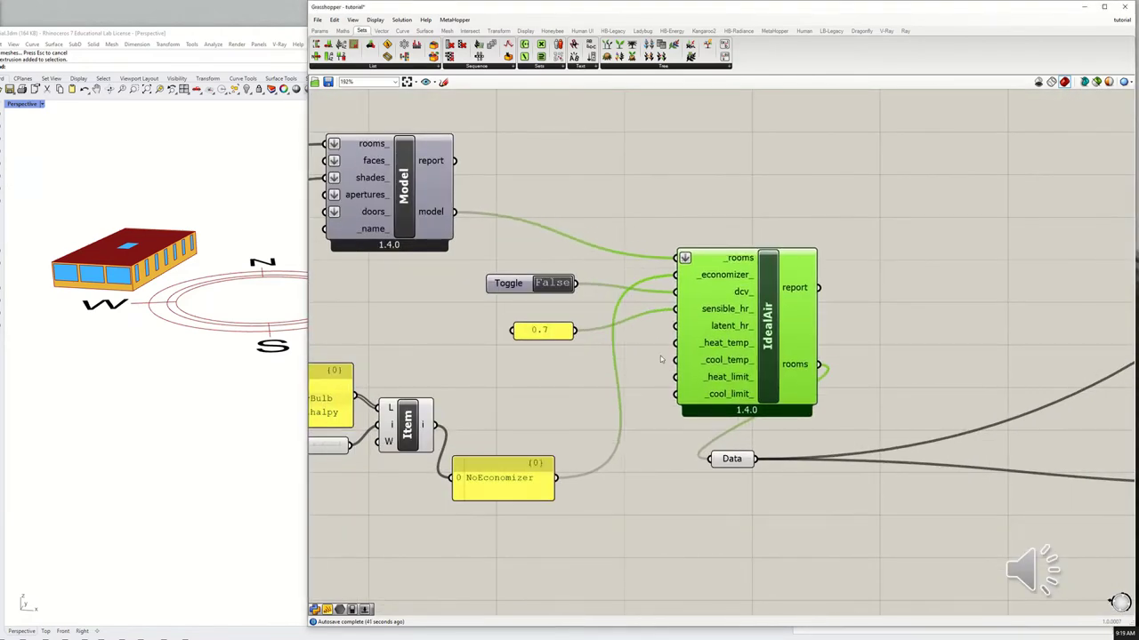
pyautogui.scroll(-3, 661, 359)
pyautogui.moveTo(754, 276); pyautogui.dragTo(780, 247)
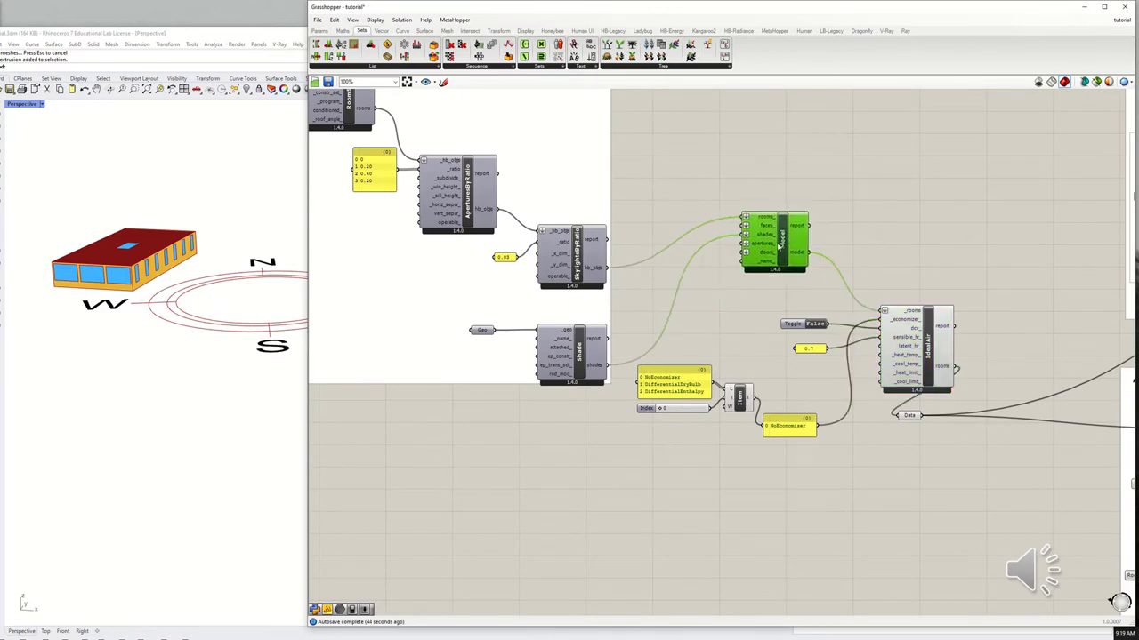
# Wire SkylightsByRatio hb_objs into IdealAir _rooms, and IdealAir rooms into Model rooms_.
pyautogui.click(583, 262)
pyautogui.moveTo(770, 258); pyautogui.dragTo(982, 234)
pyautogui.click(913, 350)
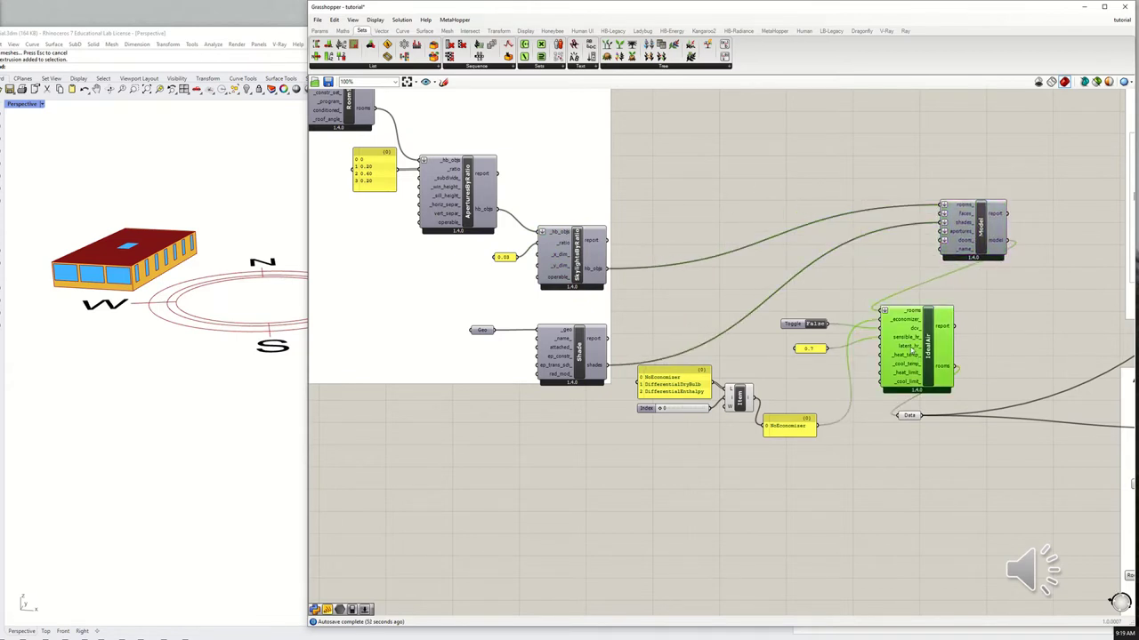
pyautogui.moveTo(912, 347); pyautogui.dragTo(908, 343)
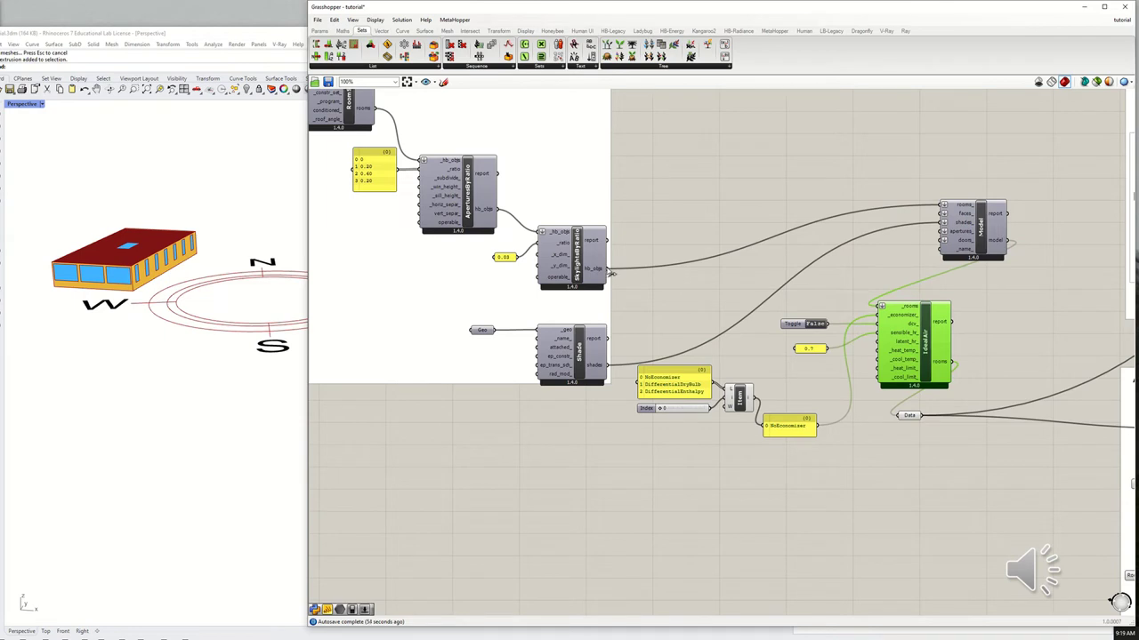
pyautogui.moveTo(609, 270); pyautogui.dragTo(881, 306)
pyautogui.moveTo(923, 352); pyautogui.dragTo(1037, 285)
pyautogui.moveTo(769, 227); pyautogui.dragTo(778, 197)
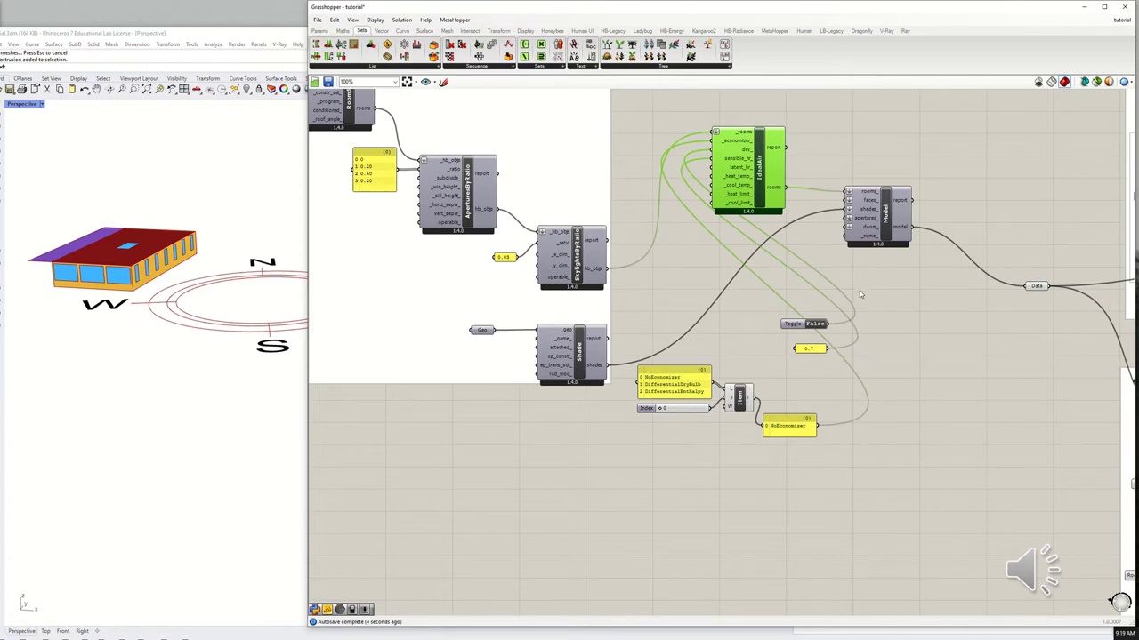
pyautogui.moveTo(752, 173); pyautogui.dragTo(912, 369)
# Group the seven HVAC components and tidy the layout around the Model component.
pyautogui.moveTo(954, 485); pyautogui.dragTo(608, 294)
pyautogui.middleClick(733, 358)
pyautogui.click(734, 335)
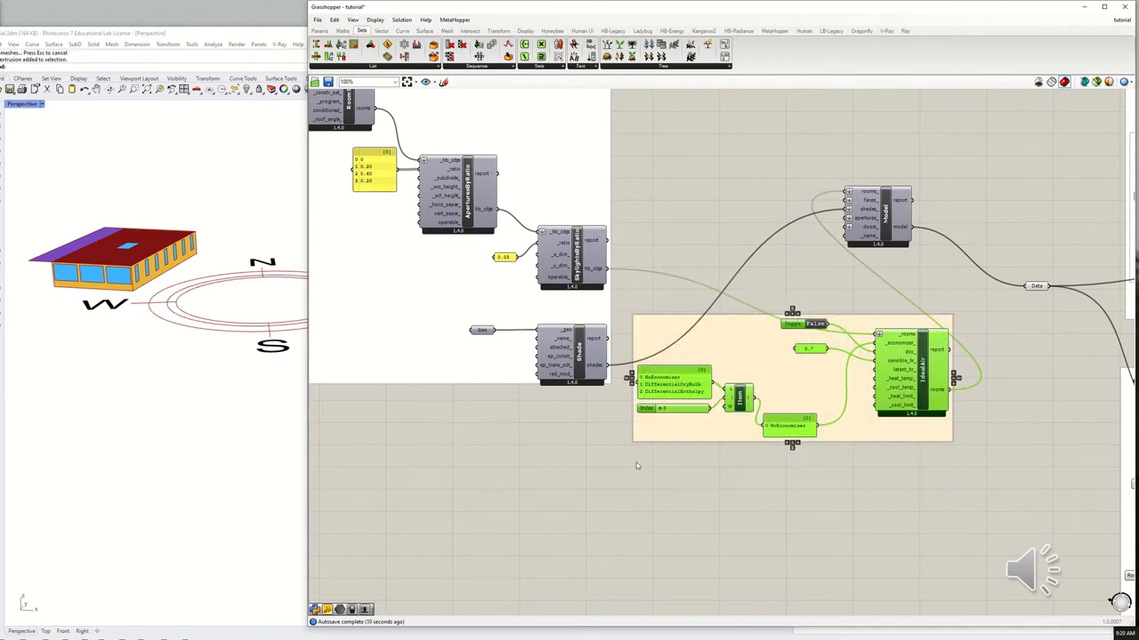
pyautogui.moveTo(691, 441); pyautogui.dragTo(622, 539)
pyautogui.moveTo(909, 415); pyautogui.dragTo(601, 376, button='right')
pyautogui.click(583, 197)
pyautogui.moveTo(583, 198); pyautogui.dragTo(685, 256)
pyautogui.click(666, 331)
pyautogui.scroll(-3, 702, 492)
pyautogui.moveTo(538, 468); pyautogui.dragTo(576, 449)
pyautogui.moveTo(713, 434); pyautogui.dragTo(583, 408, button='right')
pyautogui.scroll(2, 901, 368)
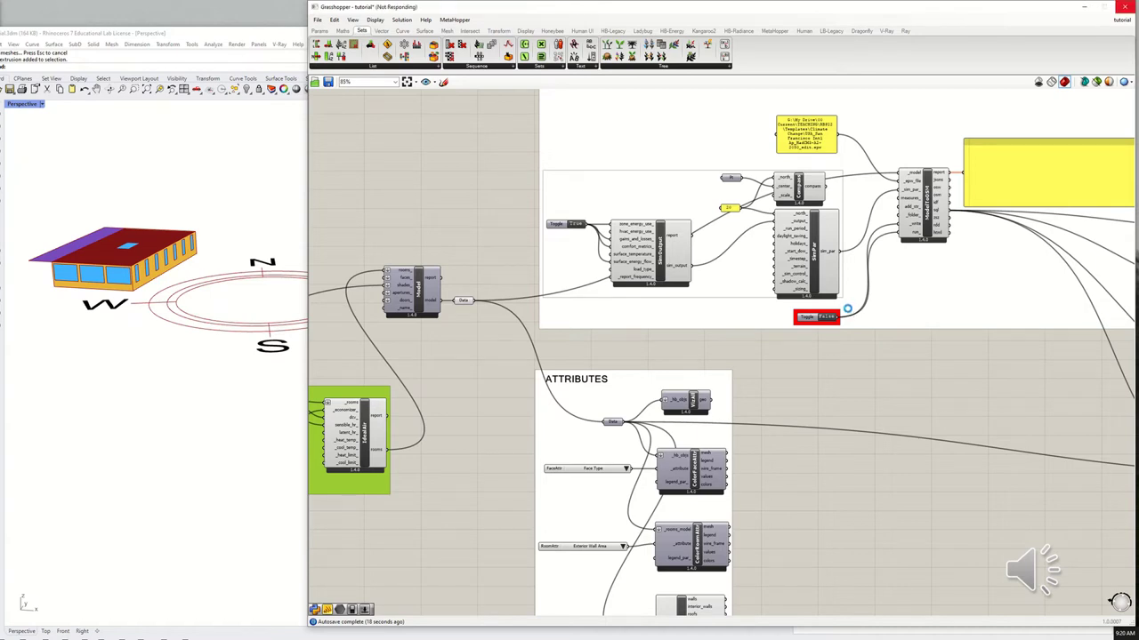
# Check the ModelToOSM report showing EnergyPlus completed successfully with 0 severe errors.
pyautogui.moveTo(961, 264); pyautogui.dragTo(739, 318, button='right')
pyautogui.scroll(1, 825, 298)
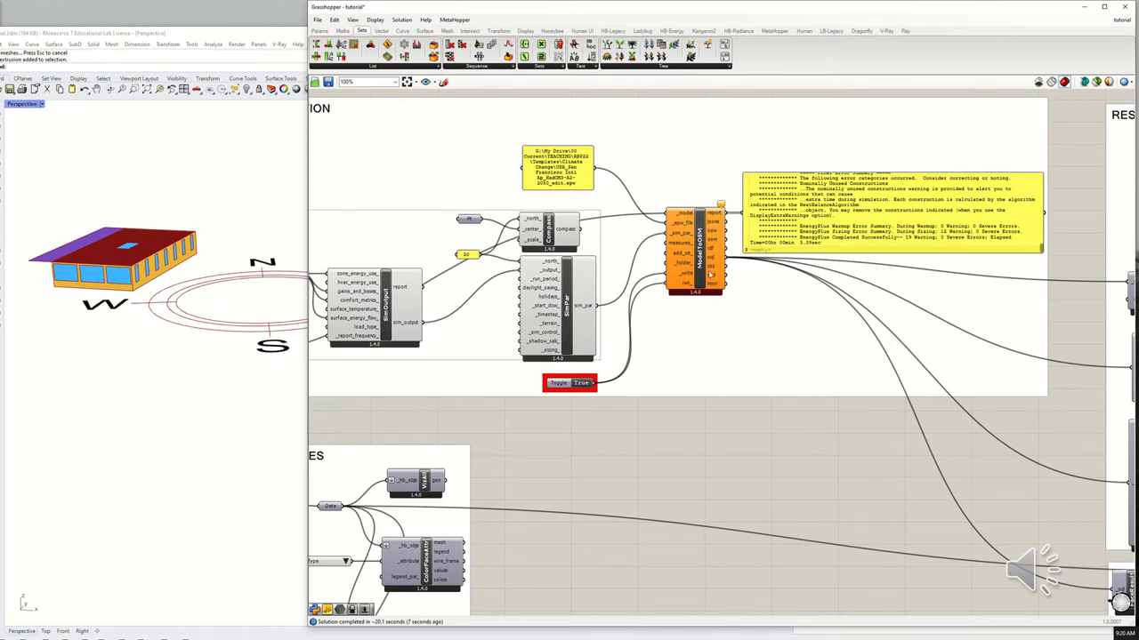
pyautogui.scroll(-2, 658, 276)
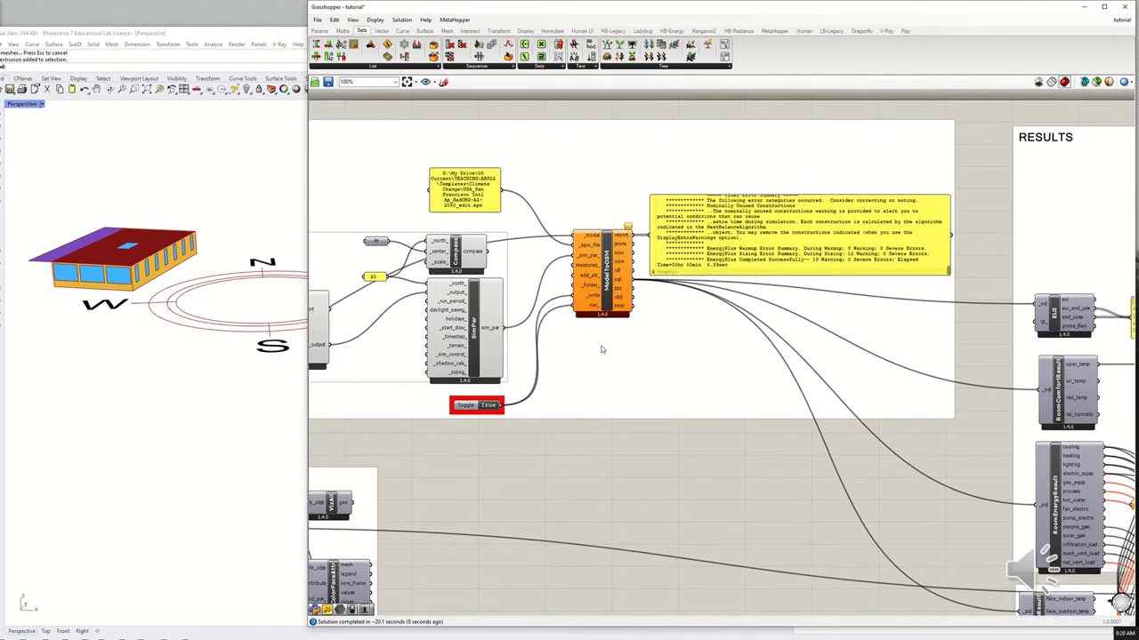
pyautogui.scroll(3, 605, 285)
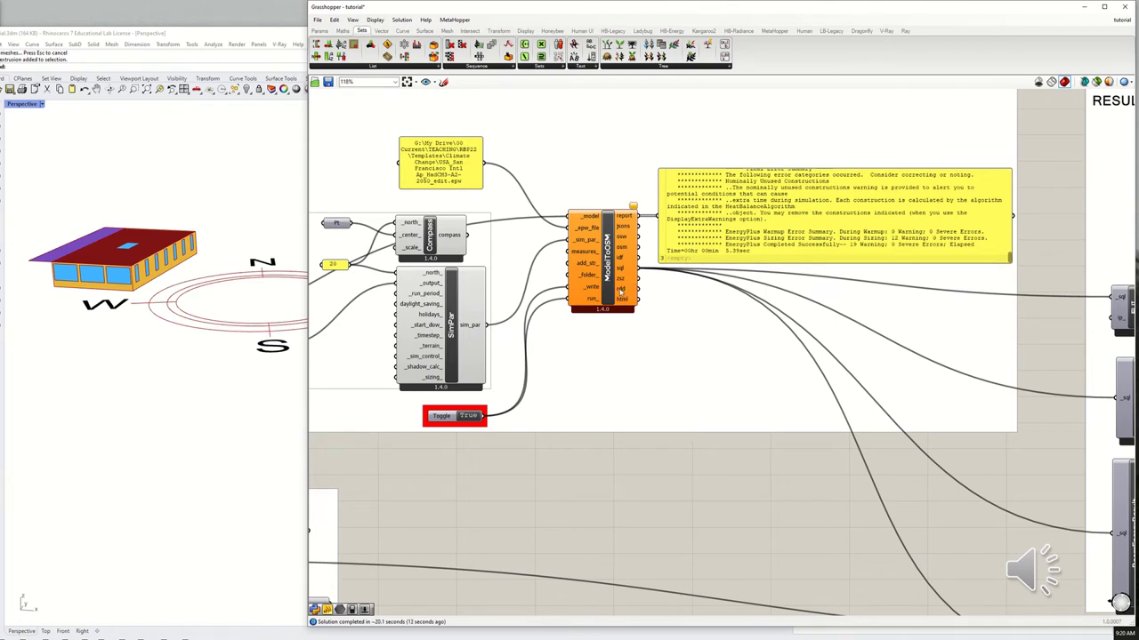
pyautogui.moveTo(620, 290)
# Place HB Read Result Dictionary from HB-Energy > Result and wire ModelToOSM rdd into its _rdd input.
pyautogui.click(676, 32)
pyautogui.click(1052, 69)
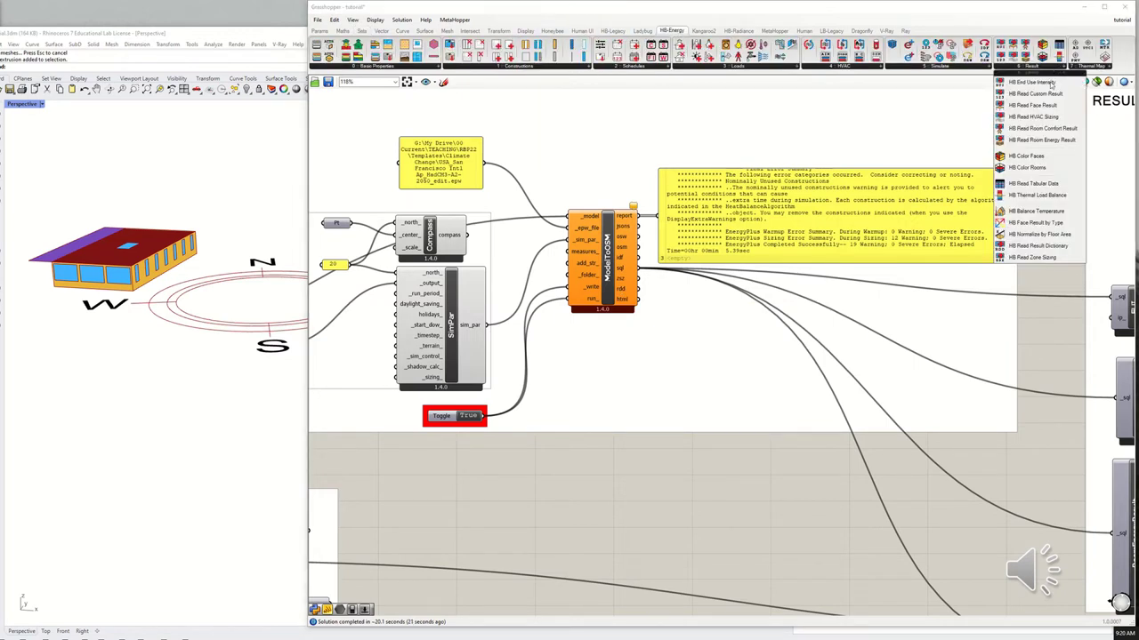
pyautogui.click(1053, 250)
pyautogui.click(694, 500)
pyautogui.moveTo(693, 501); pyautogui.dragTo(707, 369)
pyautogui.moveTo(638, 290)
pyautogui.mouseDown()
pyautogui.moveTo(666, 315)
pyautogui.moveTo(670, 354)
pyautogui.moveTo(735, 480)
pyautogui.mouseUp()
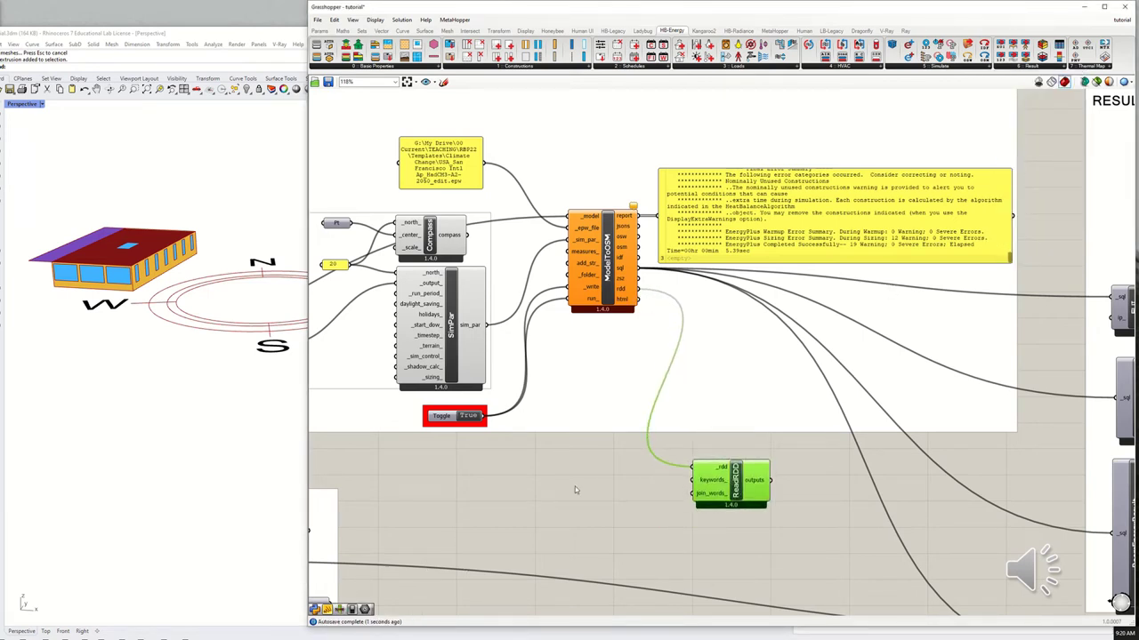
# Add an 'airflow' panel on ReadRDD keywords_ and an empty panel on its outputs.
pyautogui.doubleClick(575, 489)
pyautogui.write('"airflow')
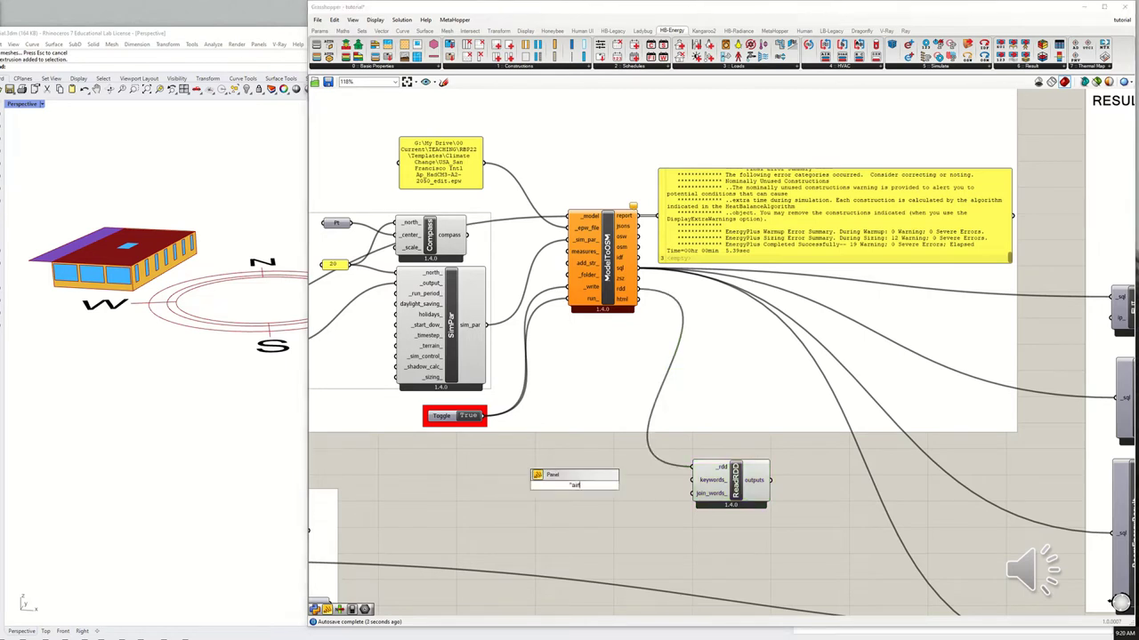
pyautogui.press('Return')
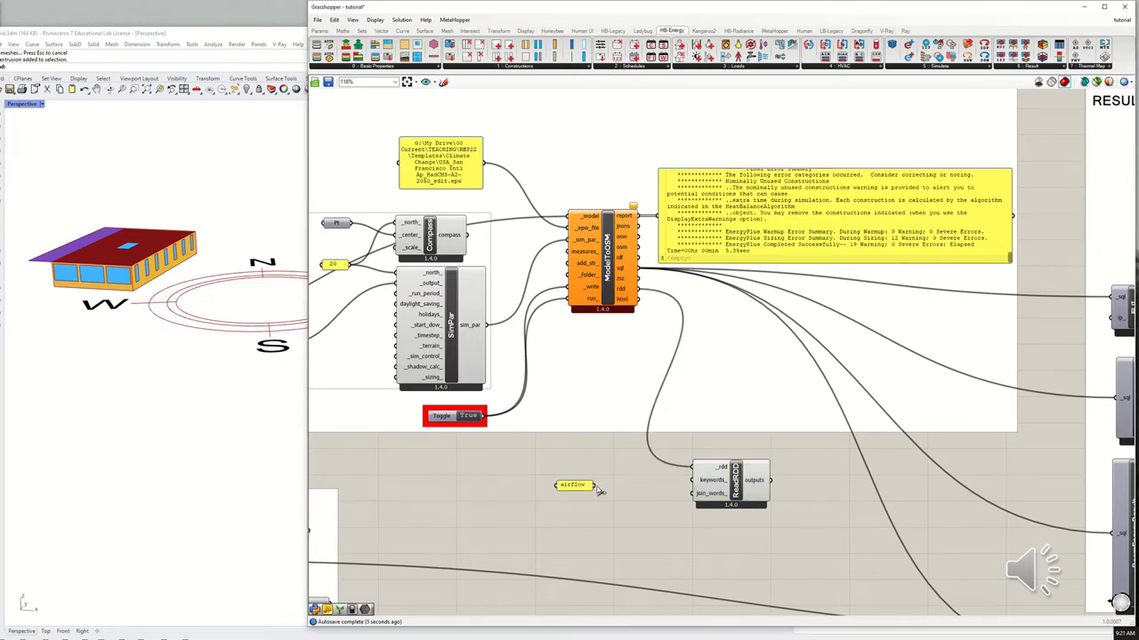
pyautogui.moveTo(594, 486); pyautogui.dragTo(925, 556)
pyautogui.doubleClick(747, 483)
pyautogui.write('panel')
pyautogui.press('Return')
# Change the keyword panel text from 'airflow' to 'ventilation'.
pyautogui.doubleClick(572, 485)
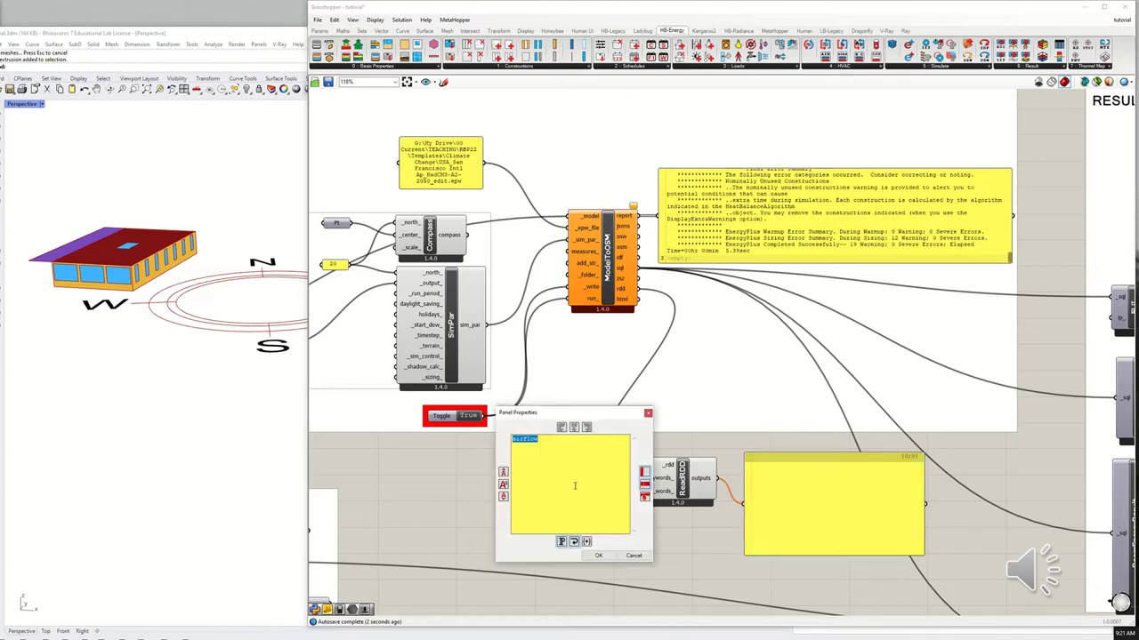
pyautogui.write('ventilation')
pyautogui.click(598, 555)
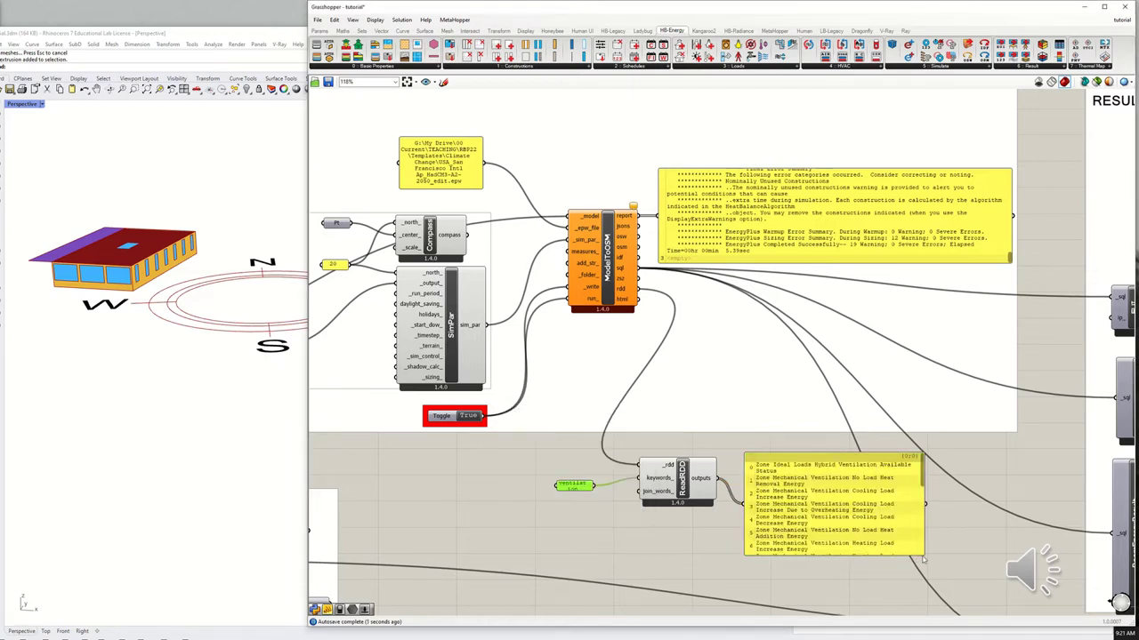
# Enlarge and reposition the results panel to list all 25 ventilation output names.
pyautogui.moveTo(923, 557); pyautogui.dragTo(1053, 588)
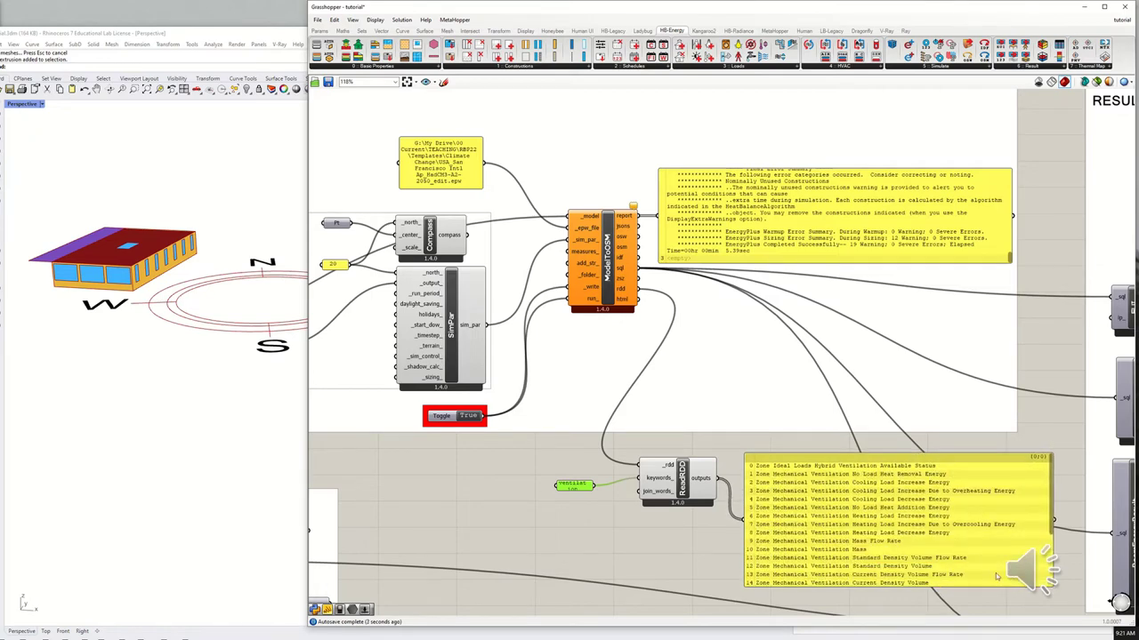
pyautogui.moveTo(964, 562); pyautogui.dragTo(868, 414, button='right')
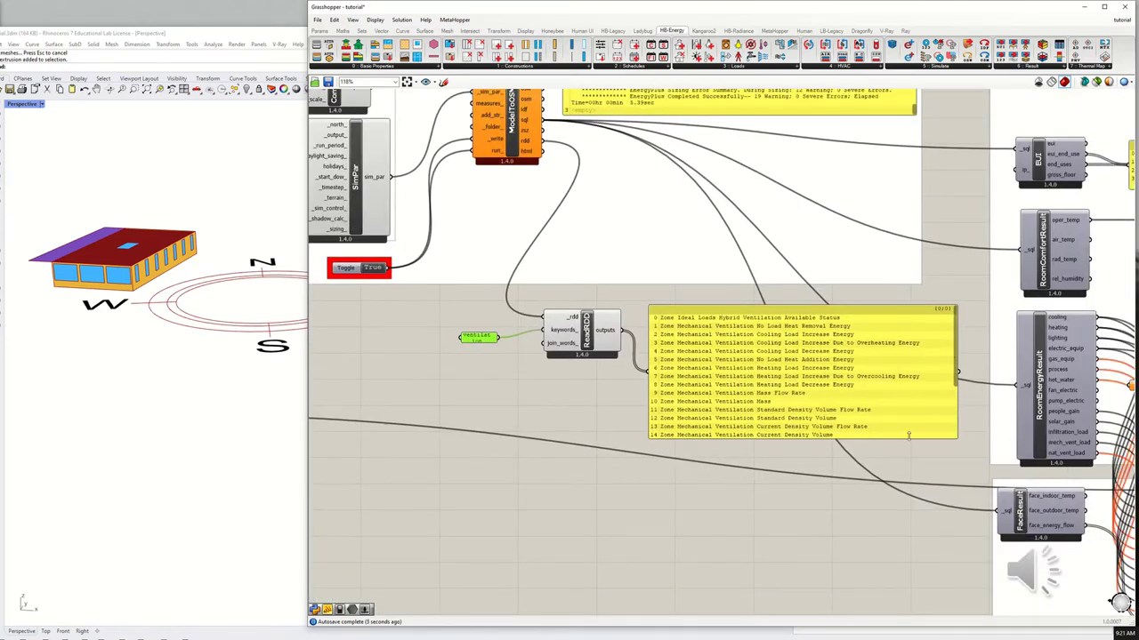
pyautogui.moveTo(908, 436); pyautogui.dragTo(922, 554)
pyautogui.scroll(2, 633, 473)
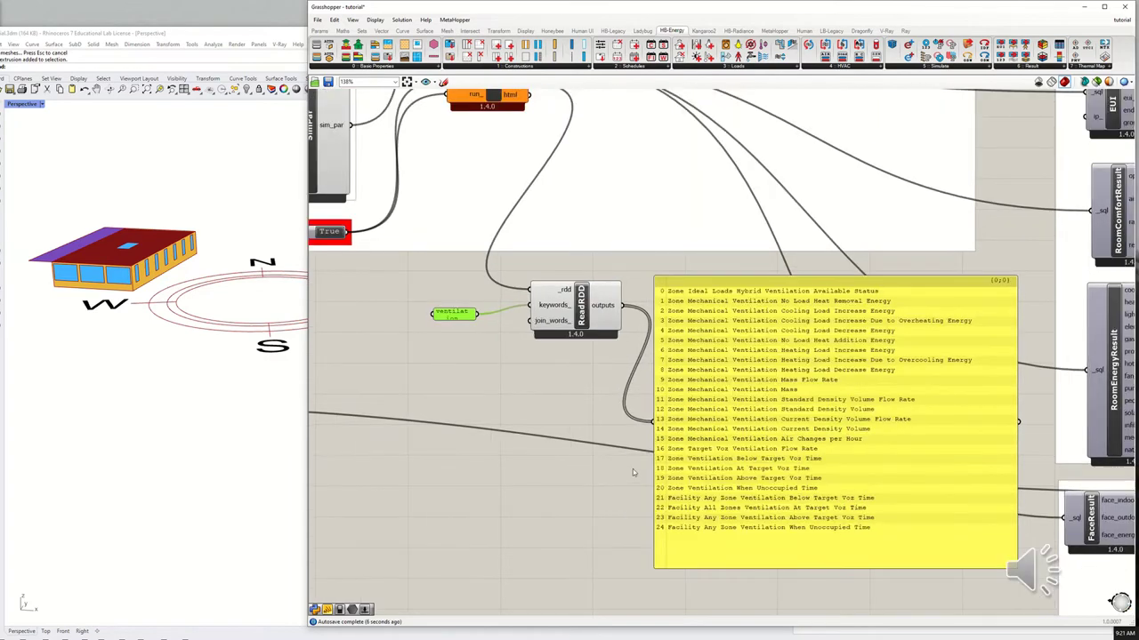
pyautogui.moveTo(710, 463); pyautogui.dragTo(705, 448, button='right')
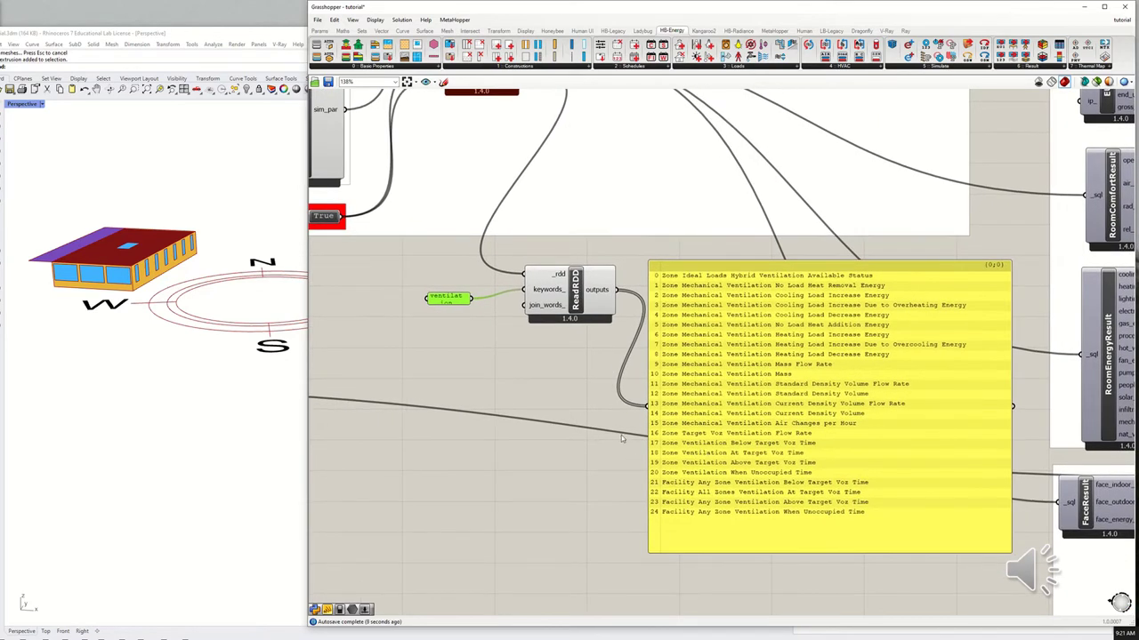
pyautogui.moveTo(622, 439); pyautogui.dragTo(641, 399, button='right')
pyautogui.click(699, 420)
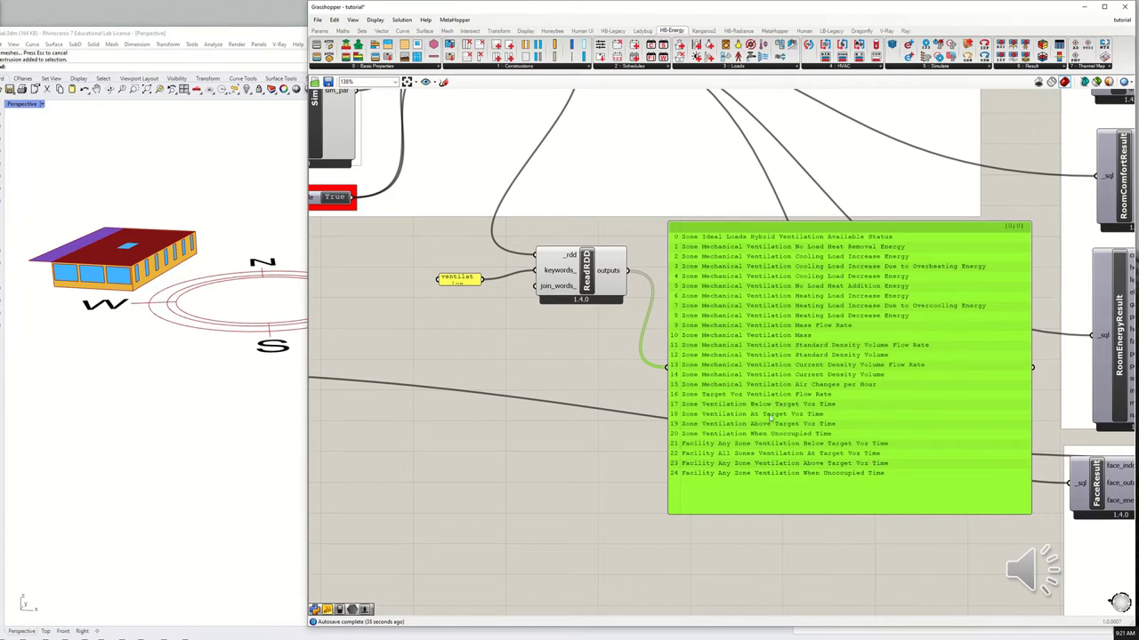
pyautogui.moveTo(698, 381); pyautogui.dragTo(719, 374)
pyautogui.scroll(-3, 719, 373)
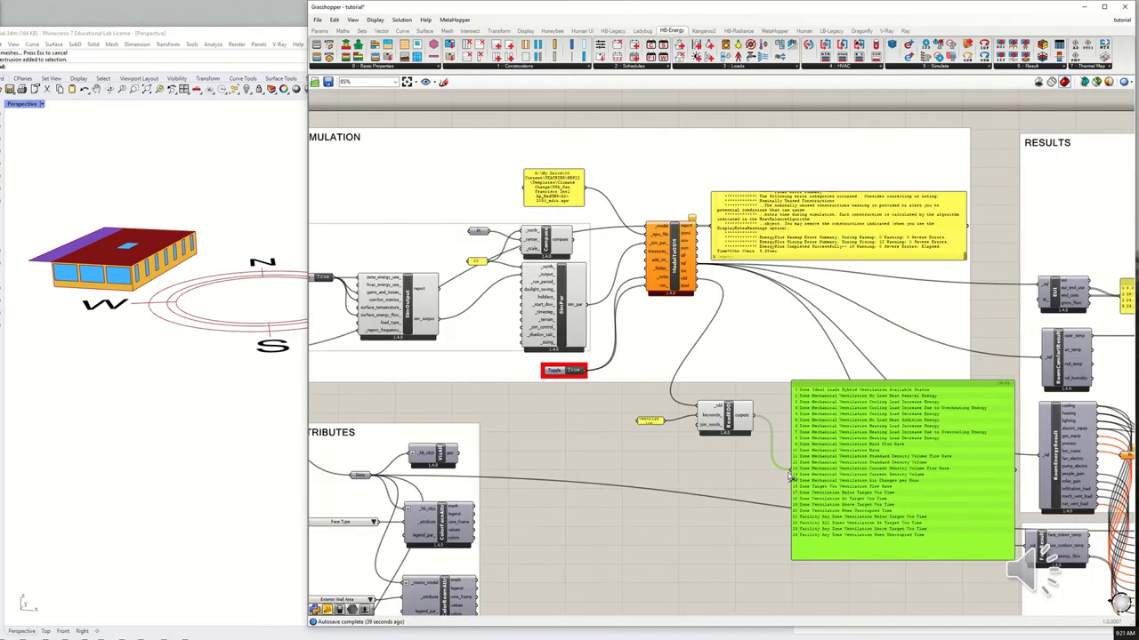
pyautogui.scroll(2, 705, 398)
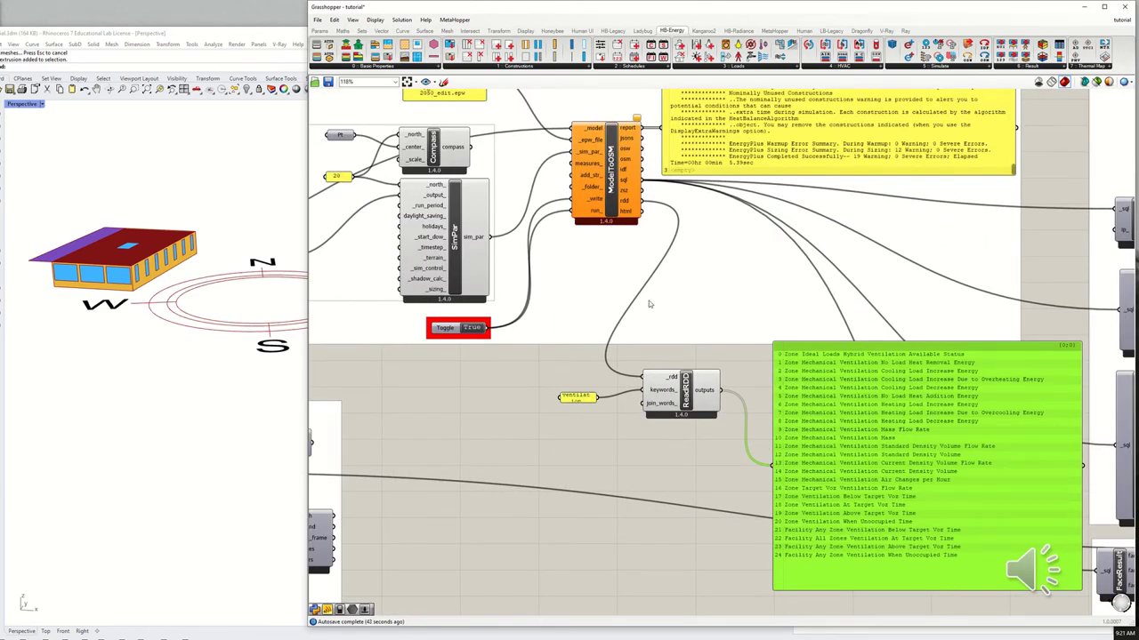
pyautogui.moveTo(808, 486); pyautogui.dragTo(778, 443, button='right')
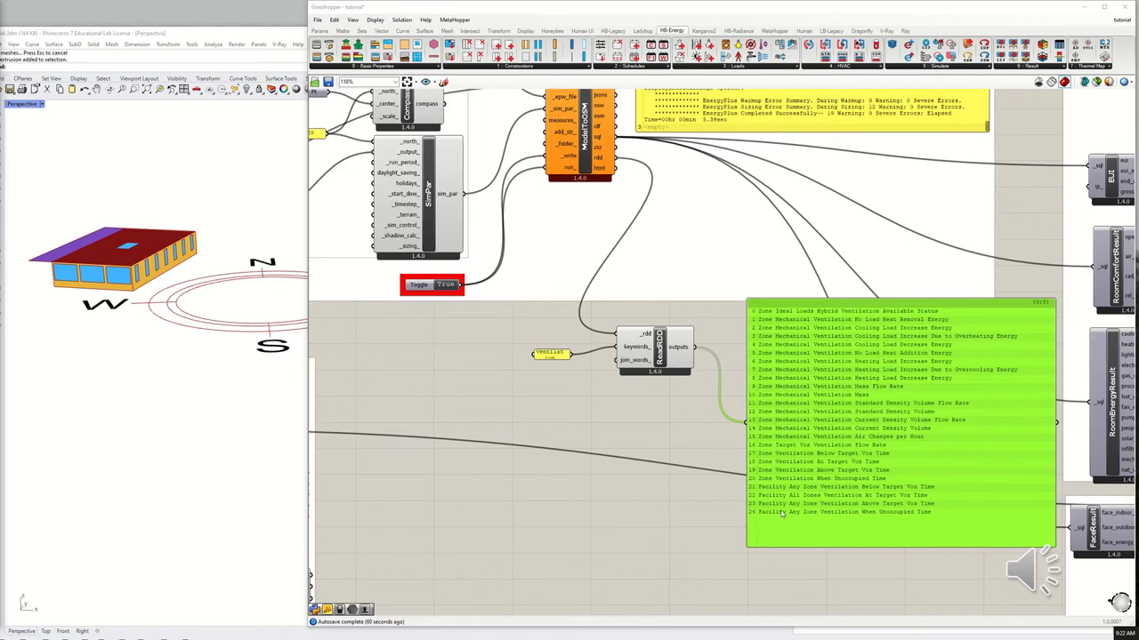
# Copy the data of the ventilation output list panel.
pyautogui.moveTo(692, 484); pyautogui.dragTo(779, 486, button='right')
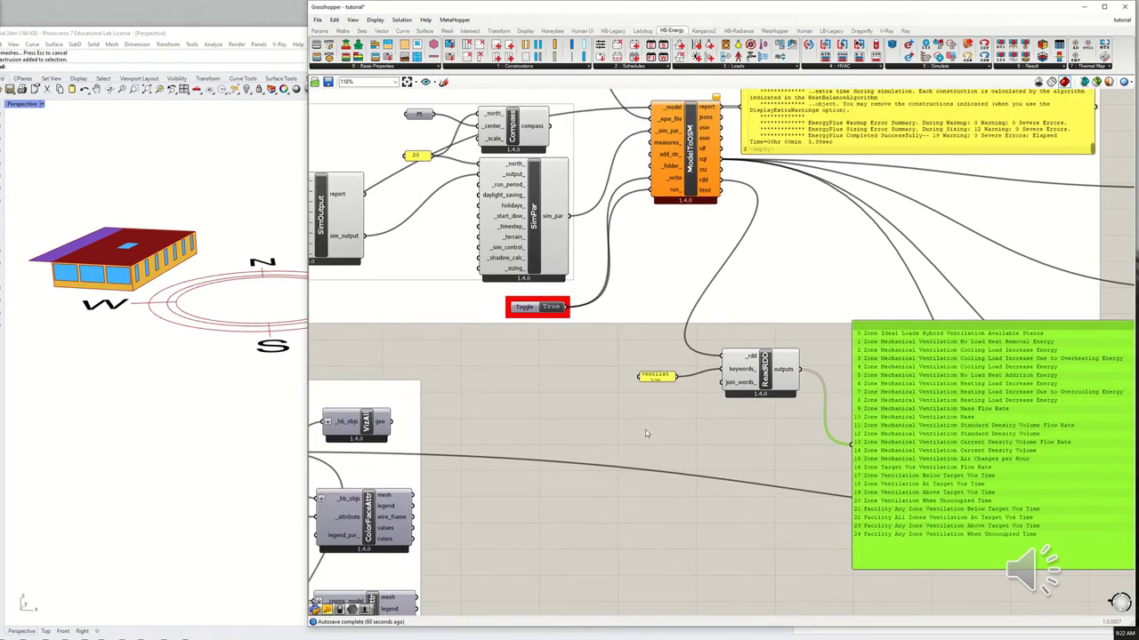
pyautogui.moveTo(648, 434); pyautogui.dragTo(594, 418, button='right')
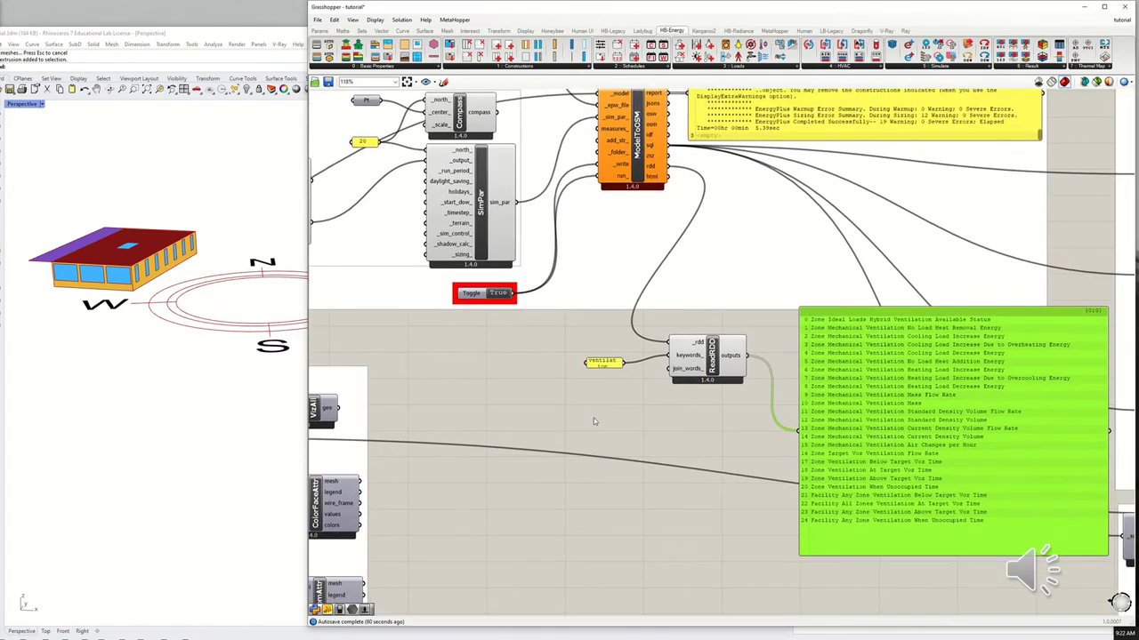
pyautogui.doubleClick(640, 423)
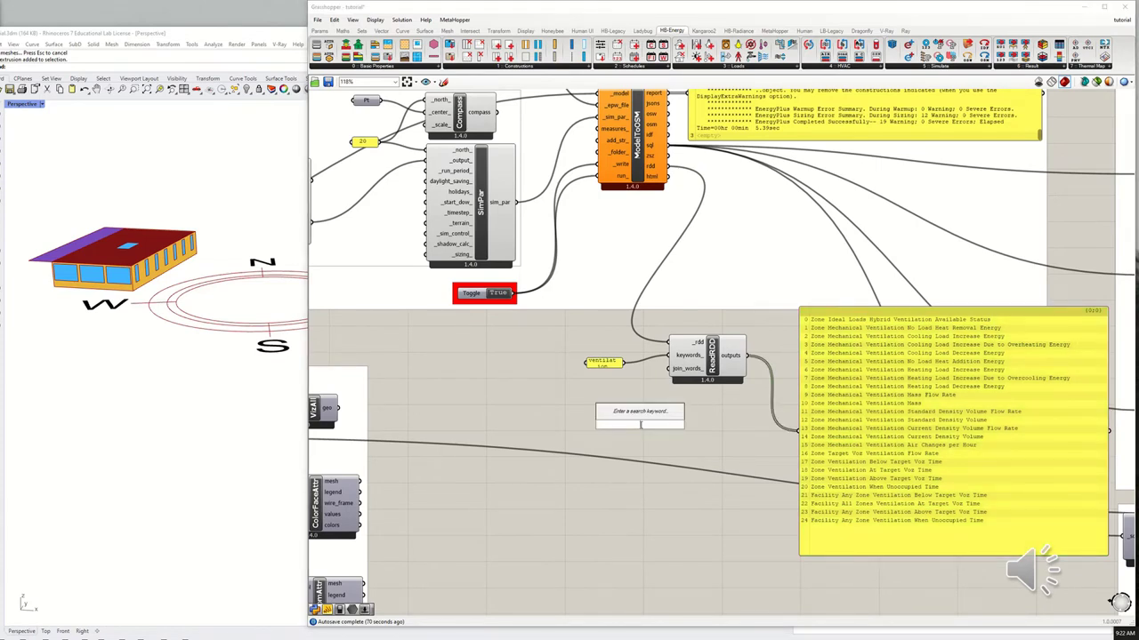
pyautogui.press('Escape')
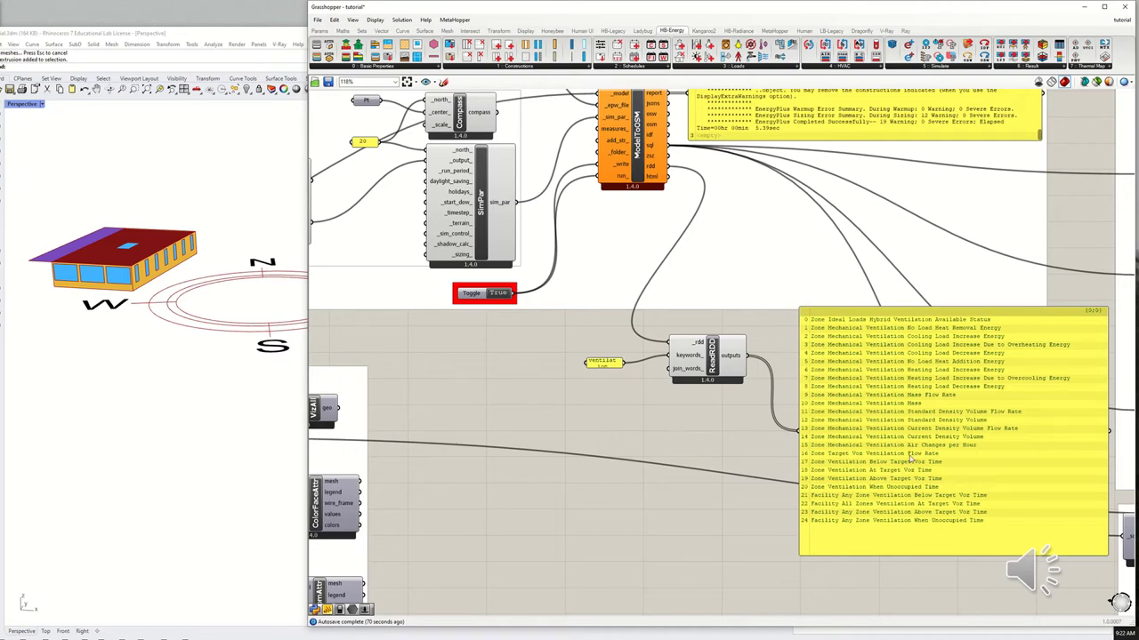
pyautogui.rightClick(872, 442)
pyautogui.click(903, 600)
# Paste the copied ventilation list into a new, enlarged, left-aligned panel.
pyautogui.doubleClick(674, 437)
pyautogui.write('panel')
pyautogui.press('Return')
pyautogui.doubleClick(673, 437)
pyautogui.hotkey('ctrl', 'v')
pyautogui.click(717, 483)
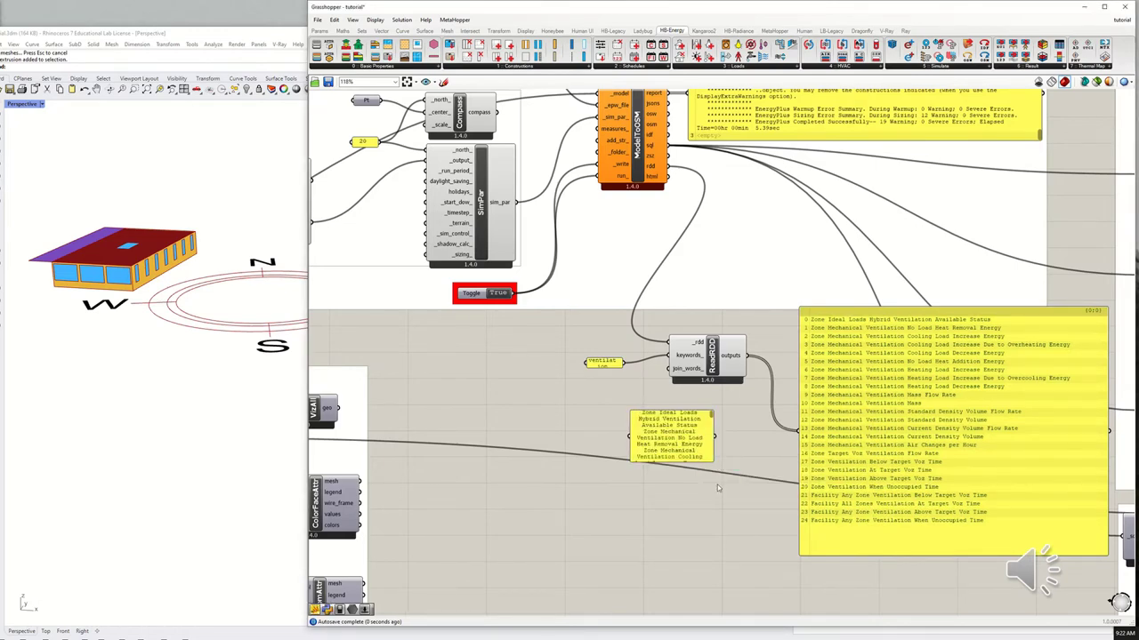
pyautogui.moveTo(714, 463); pyautogui.dragTo(1010, 603)
pyautogui.rightClick(823, 488)
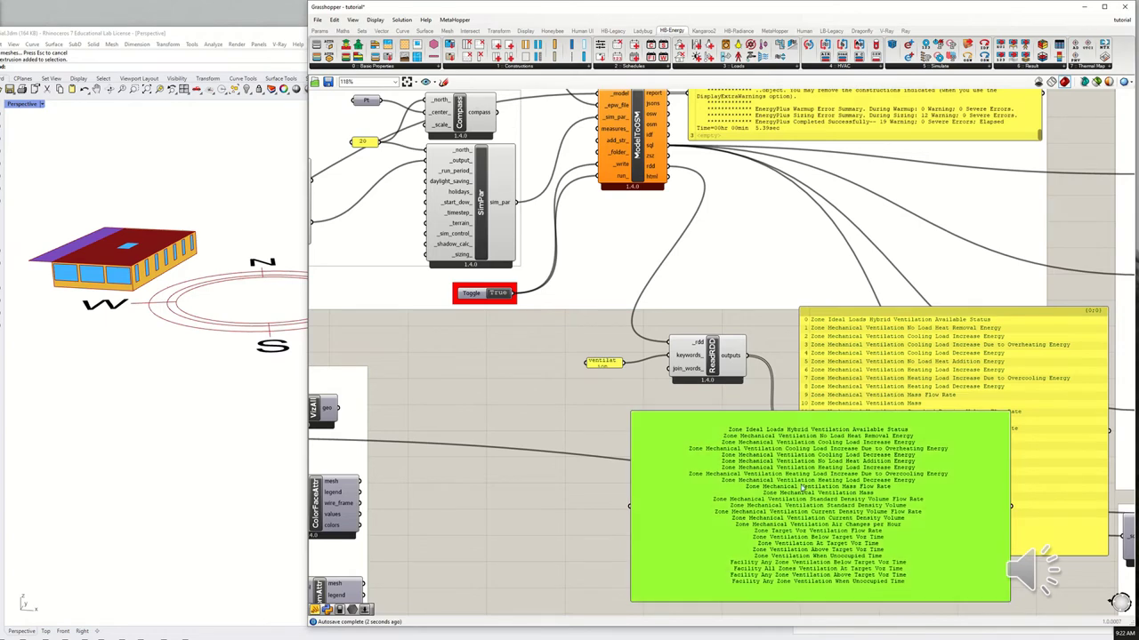
pyautogui.click(831, 506)
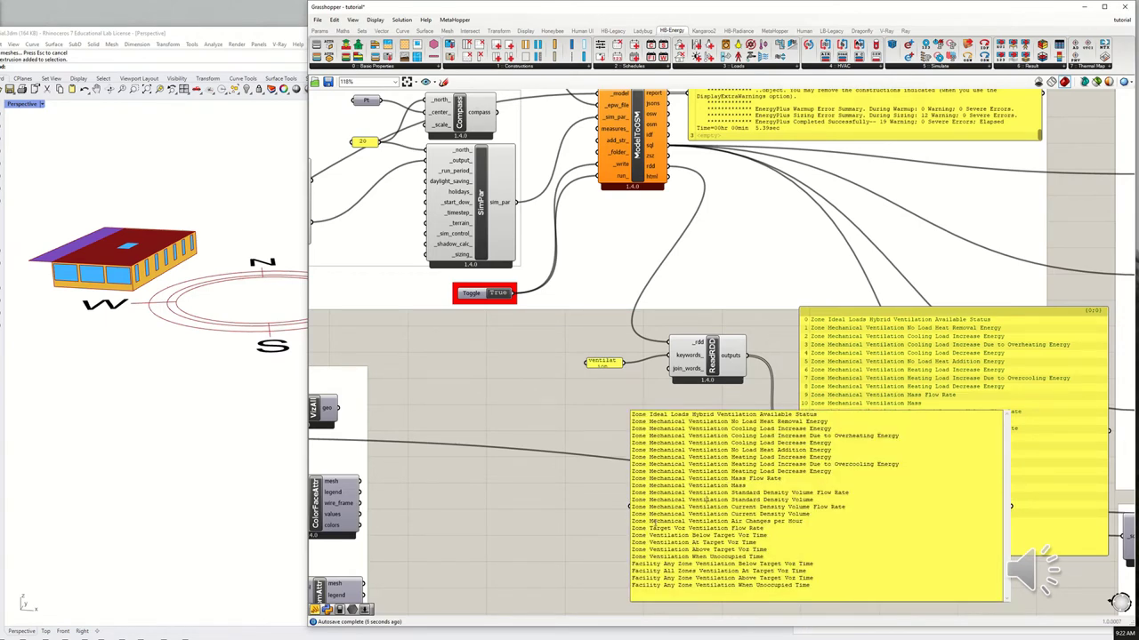
# Trim the new panel to 'Zone Mechanical Ventilation Air Changes per Hour' and shrink it.
pyautogui.moveTo(817, 514); pyautogui.dragTo(529, 352)
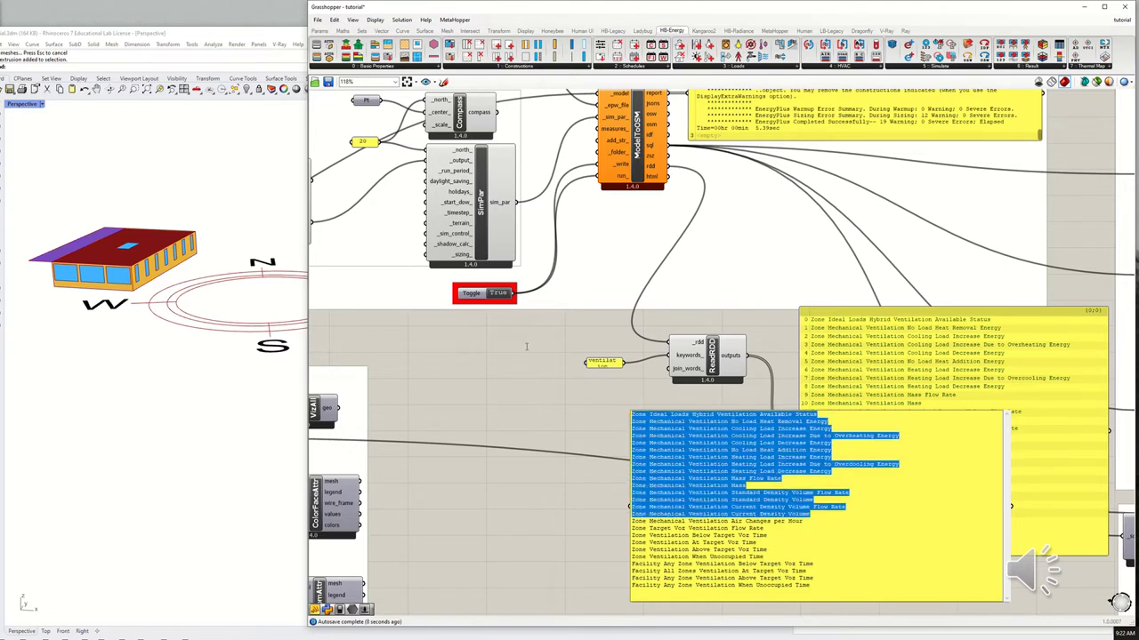
pyautogui.press('BackSpace')
pyautogui.press('Delete')
pyautogui.moveTo(812, 478); pyautogui.dragTo(606, 424)
pyautogui.press('BackSpace')
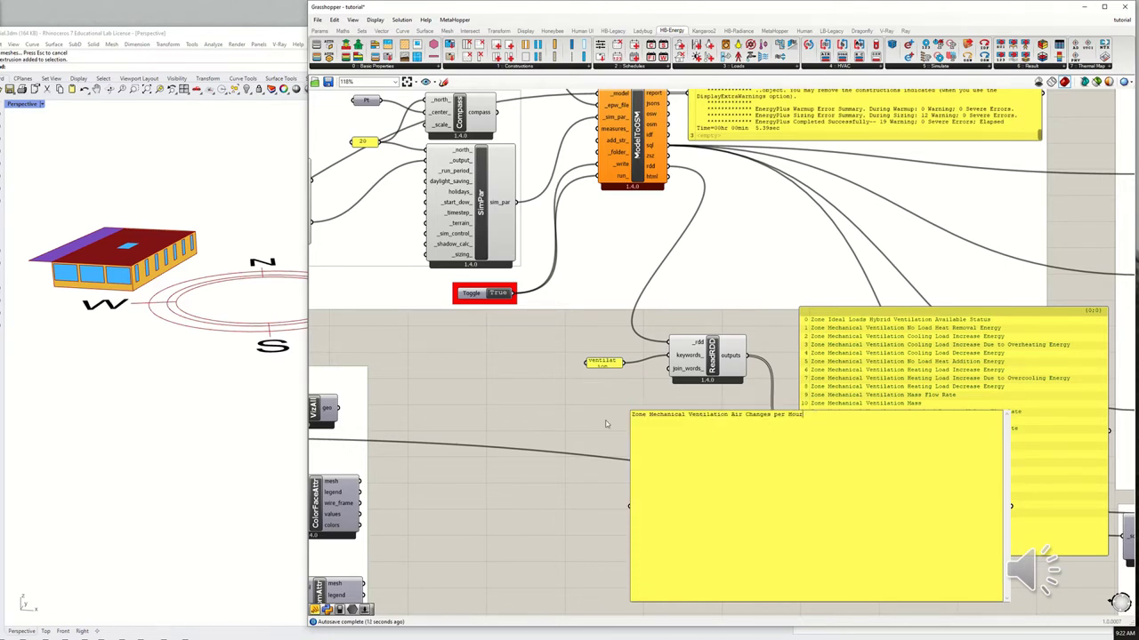
pyautogui.click(509, 374)
pyautogui.click(867, 551)
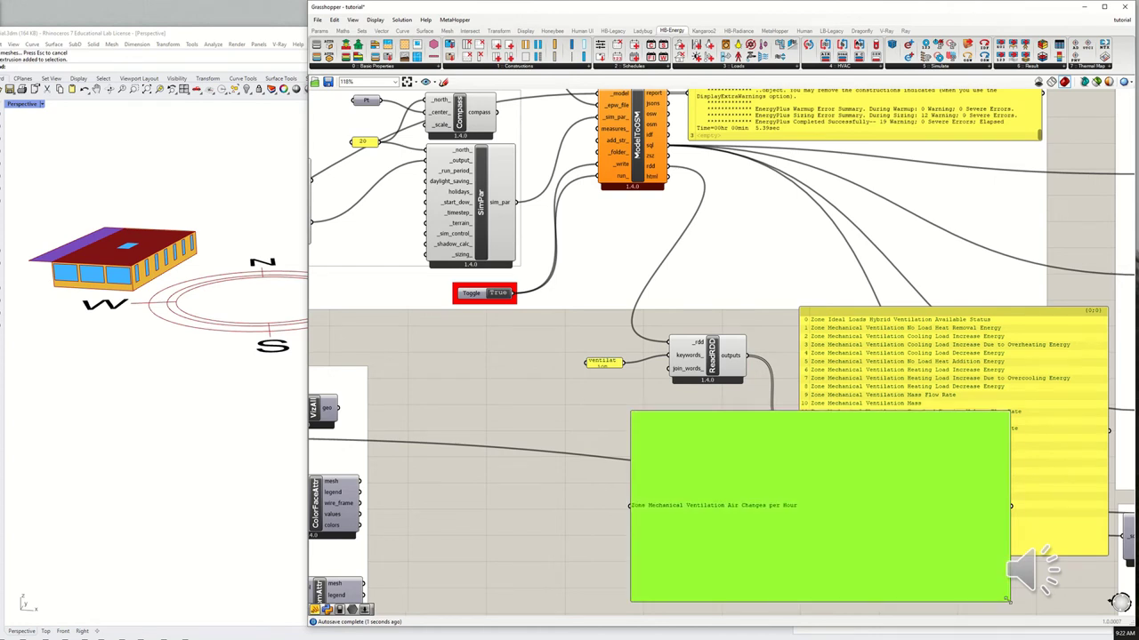
pyautogui.moveTo(1009, 602); pyautogui.dragTo(513, 392)
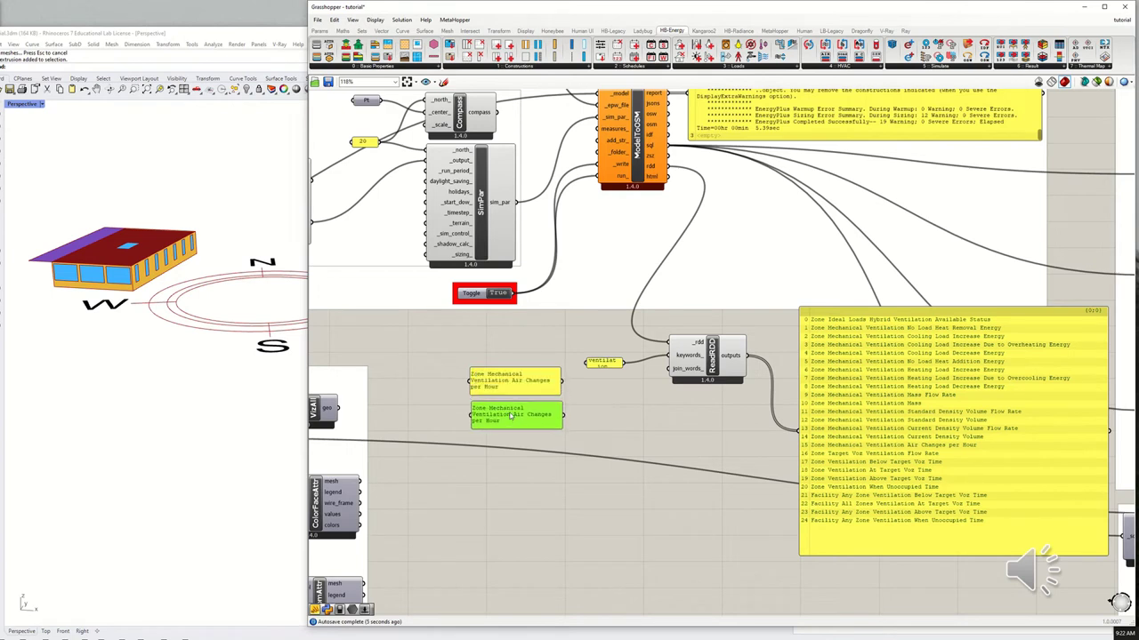
# Change the copied panel's text to 'Zone Ventilation Air Change Rate'.
pyautogui.doubleClick(513, 389)
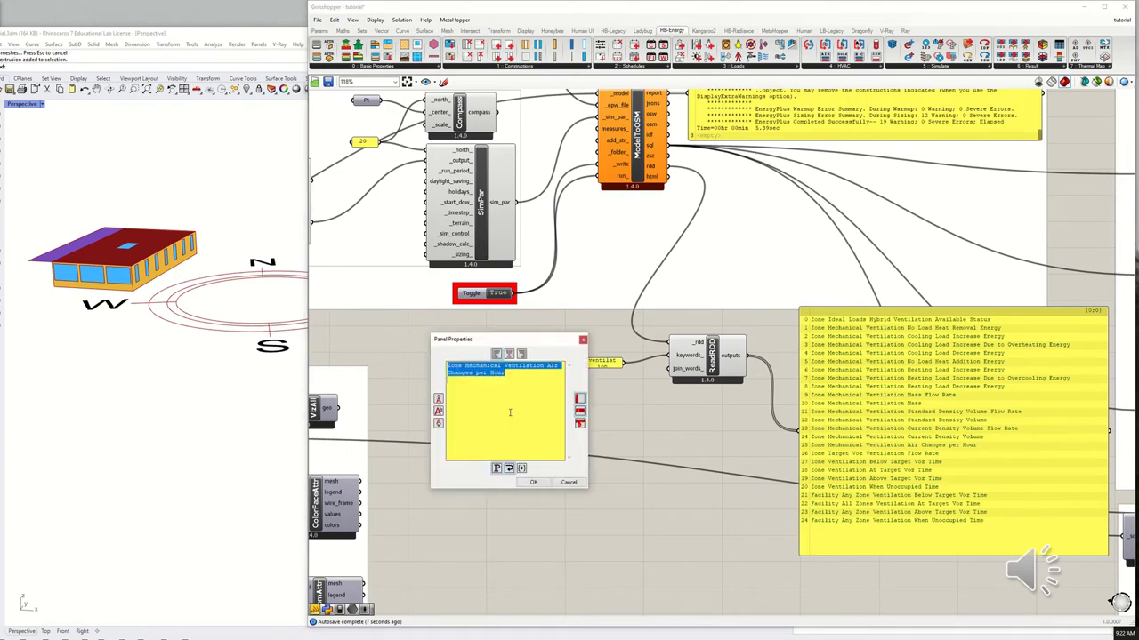
pyautogui.write('Zone Ventilation Air Change Rate')
pyautogui.click(534, 482)
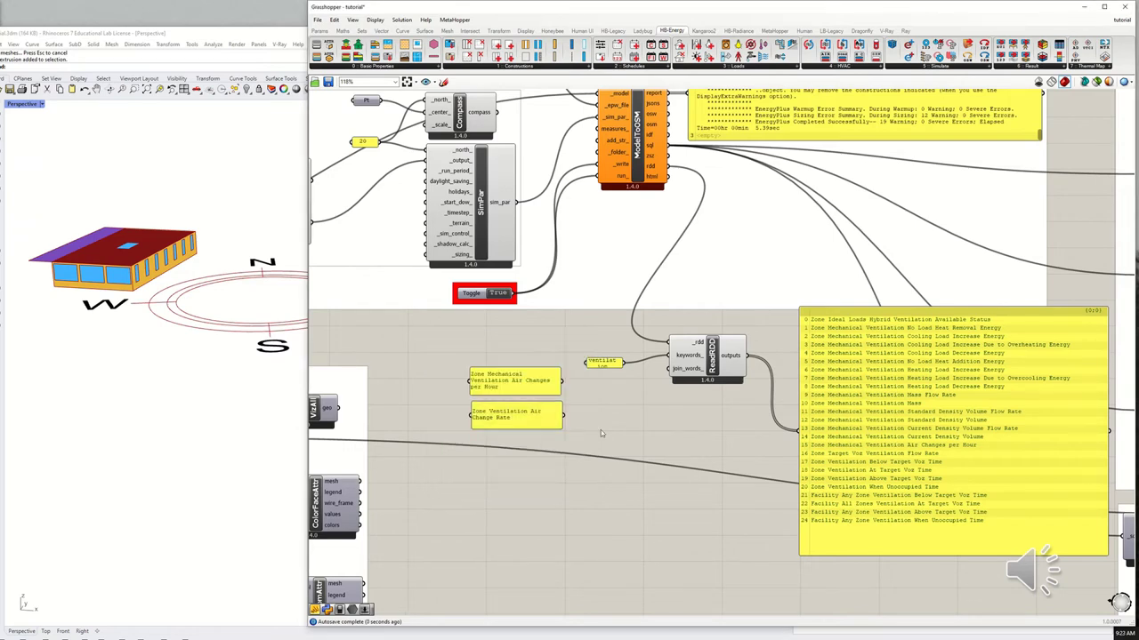
# Delete the large output list panel, the keyword panel and the ReadRDD component.
pyautogui.moveTo(912, 505); pyautogui.dragTo(626, 334)
pyautogui.press('Delete')
pyautogui.press('Delete')
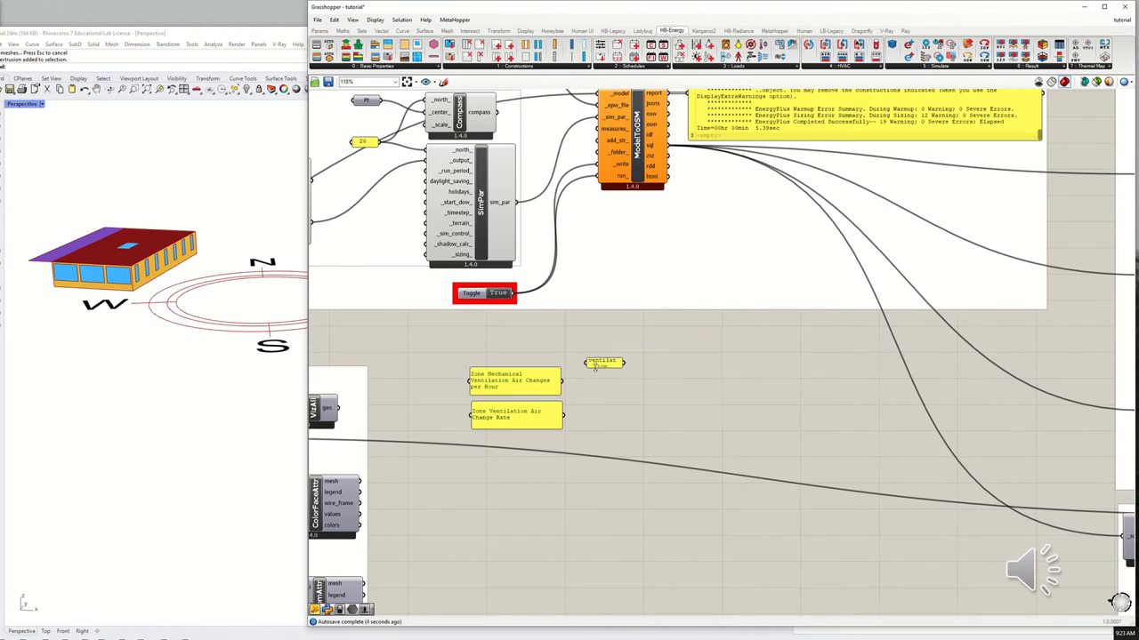
pyautogui.click(599, 367)
pyautogui.press('Delete')
# Place a GhPython Script component via the 'pyth' search.
pyautogui.moveTo(530, 379); pyautogui.dragTo(531, 378)
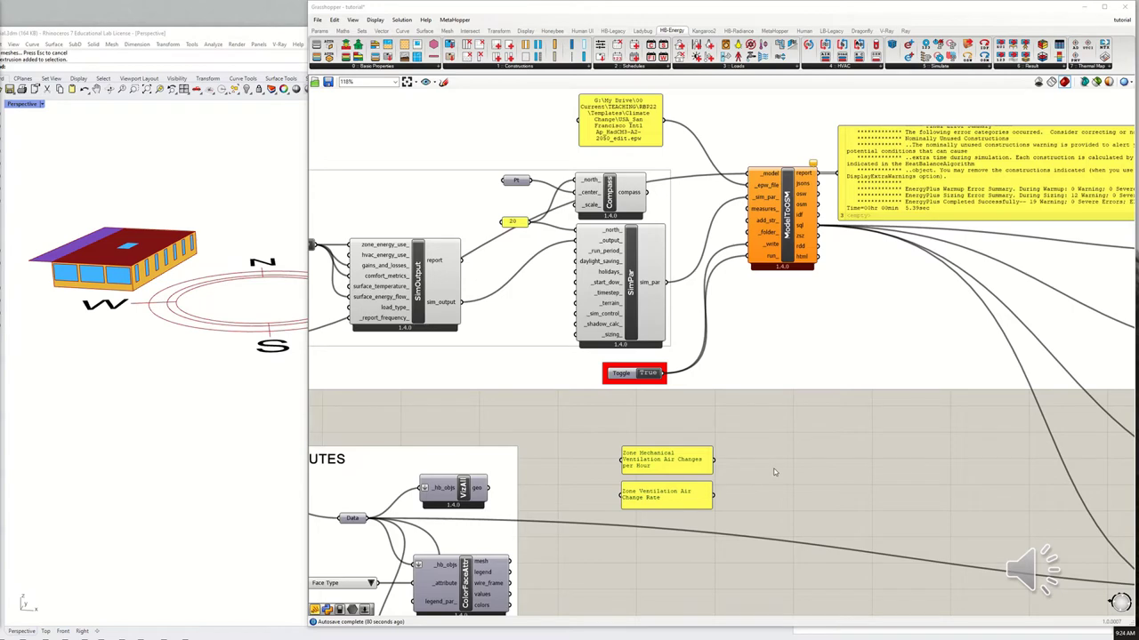
pyautogui.scroll(3, 773, 473)
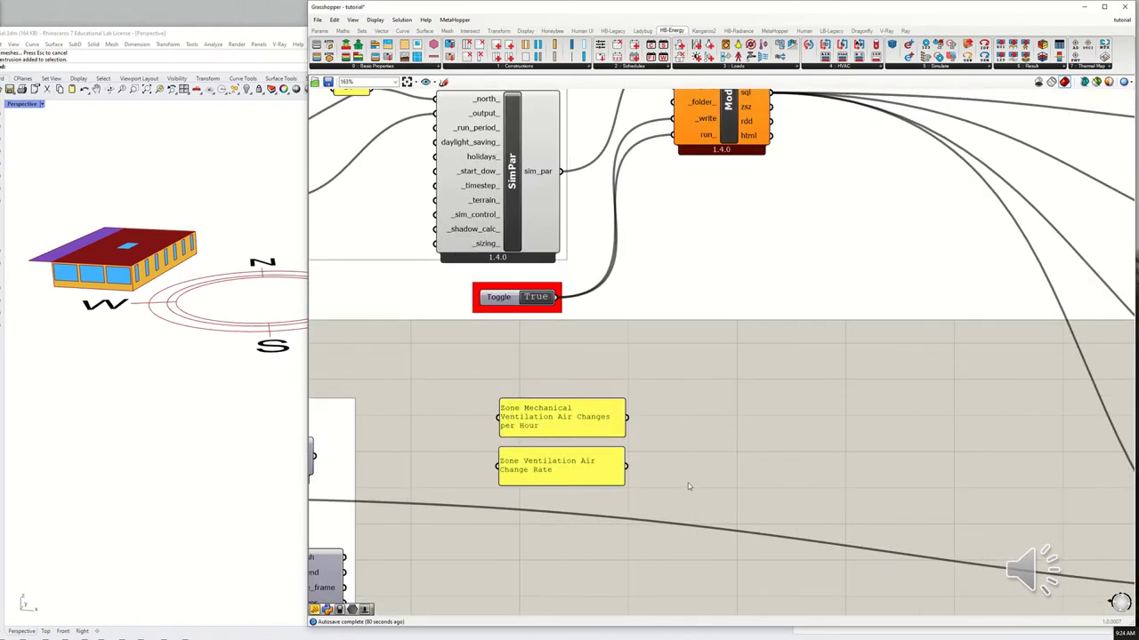
pyautogui.doubleClick(708, 436)
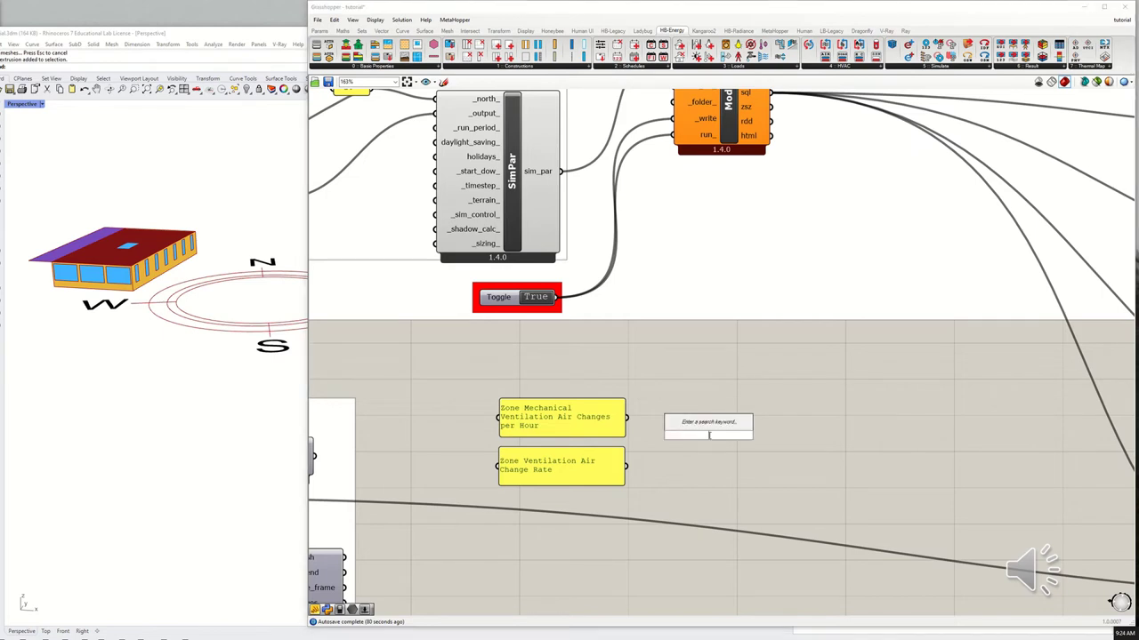
pyautogui.write('panel')
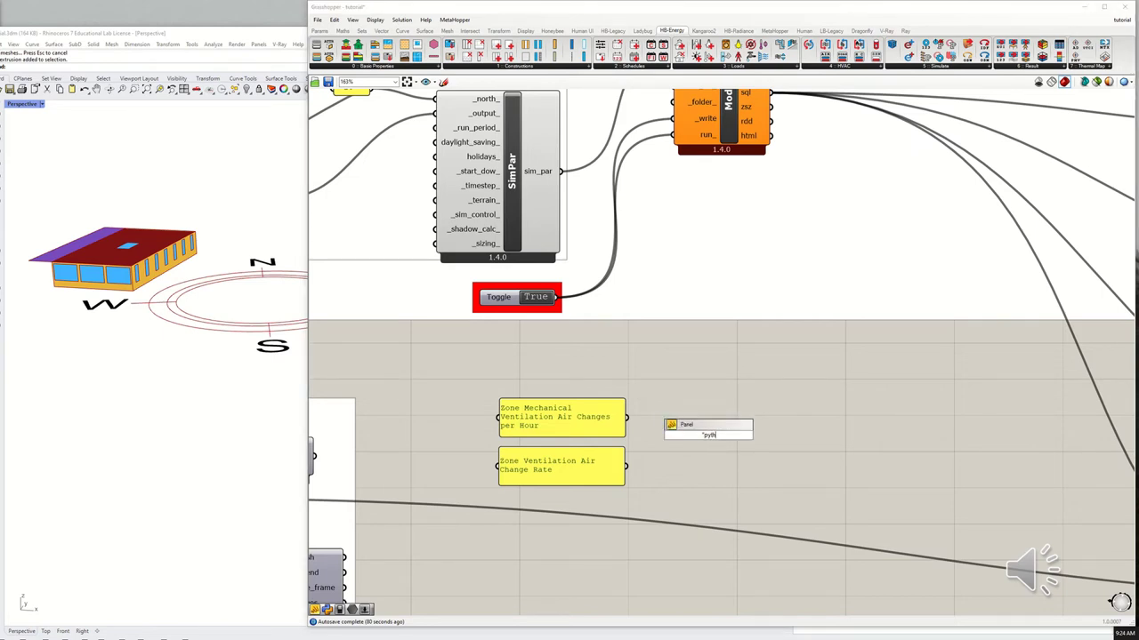
pyautogui.press('Escape')
pyautogui.doubleClick(709, 437)
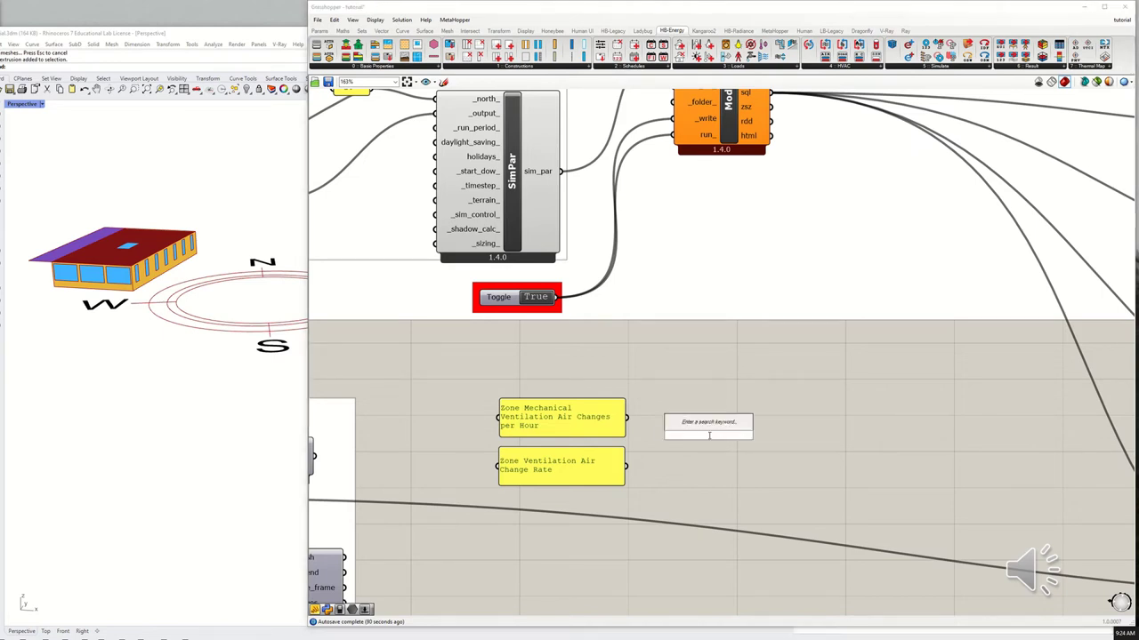
pyautogui.write('p')
pyautogui.press('BackSpace')
pyautogui.write('python')
pyautogui.press('Return')
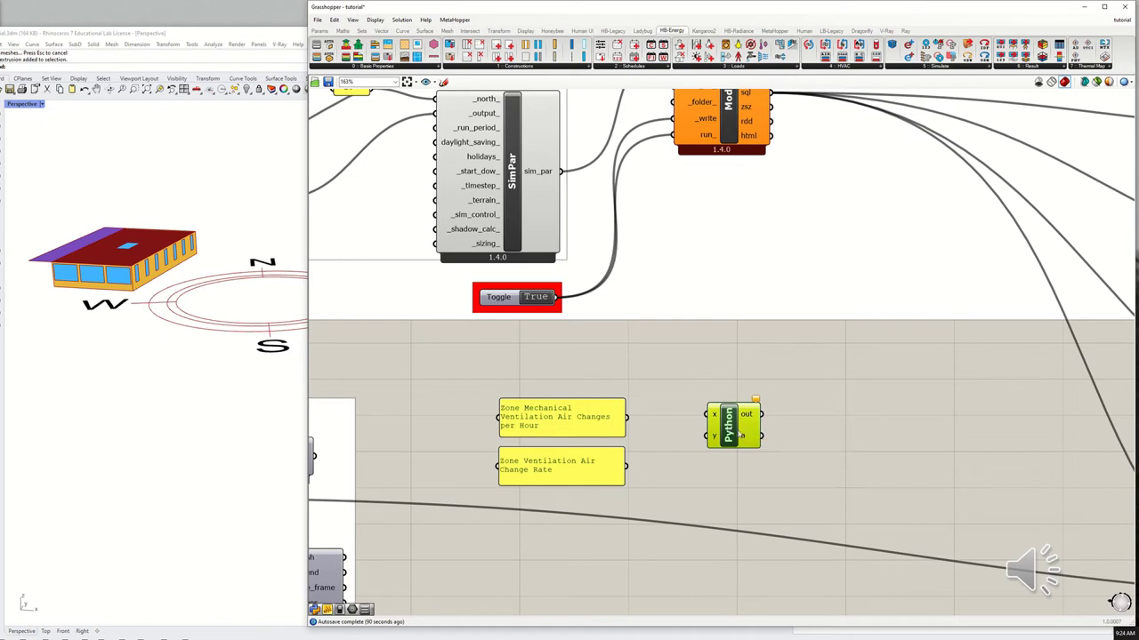
# Connect the air-changes panel to Python input x and the air change rate panel to y.
pyautogui.scroll(2, 713, 434)
pyautogui.moveTo(593, 413); pyautogui.dragTo(702, 408)
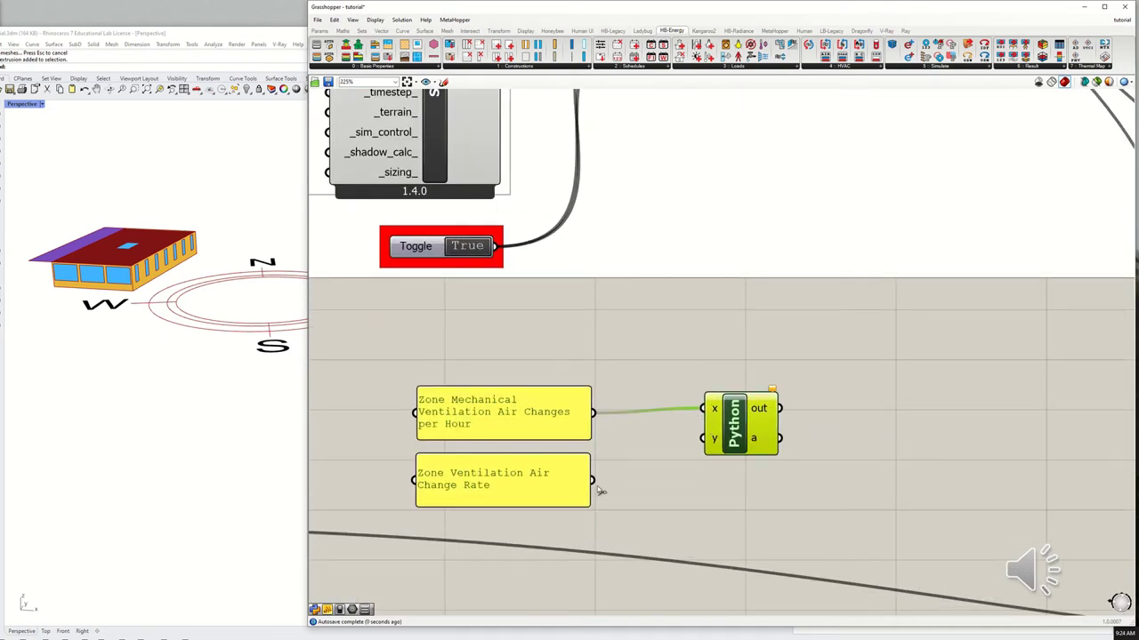
pyautogui.moveTo(592, 481); pyautogui.dragTo(703, 438)
pyautogui.scroll(3, 724, 410)
pyautogui.scroll(-1, 735, 435)
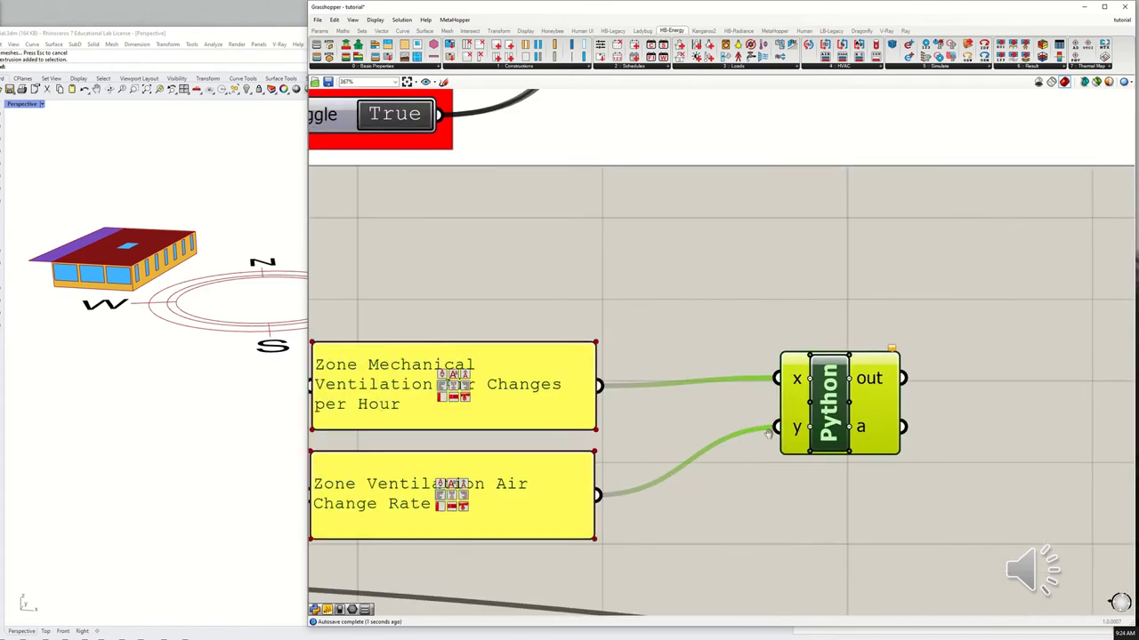
pyautogui.click(743, 525)
pyautogui.scroll(-2, 742, 525)
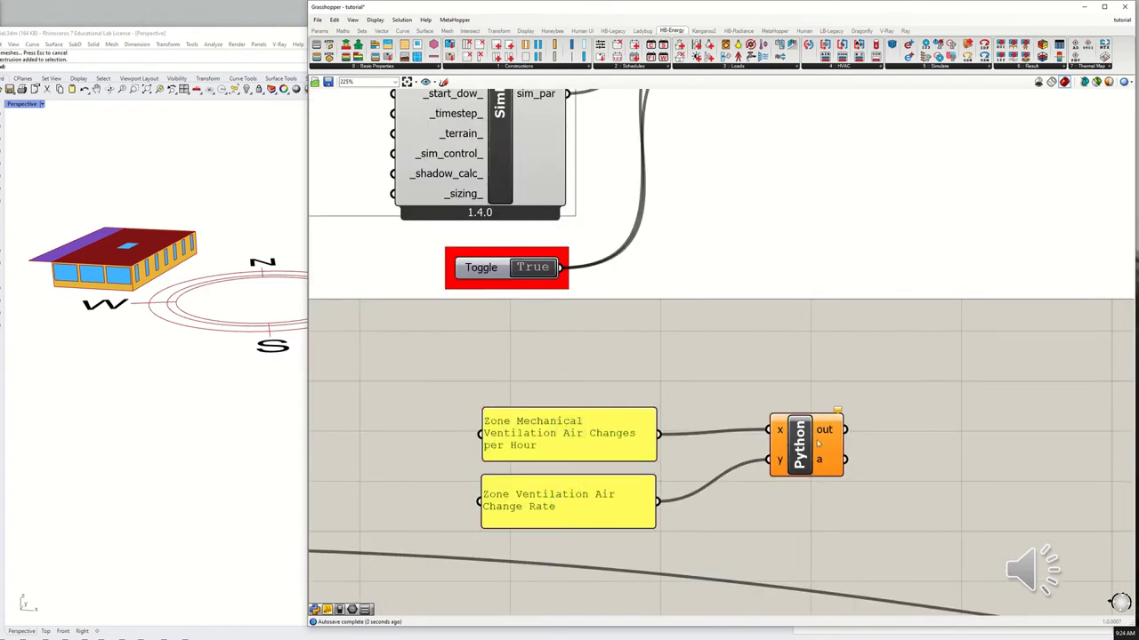
# Rename the Python inputs to var1 and var2 and open the script editor.
pyautogui.rightClick(782, 432)
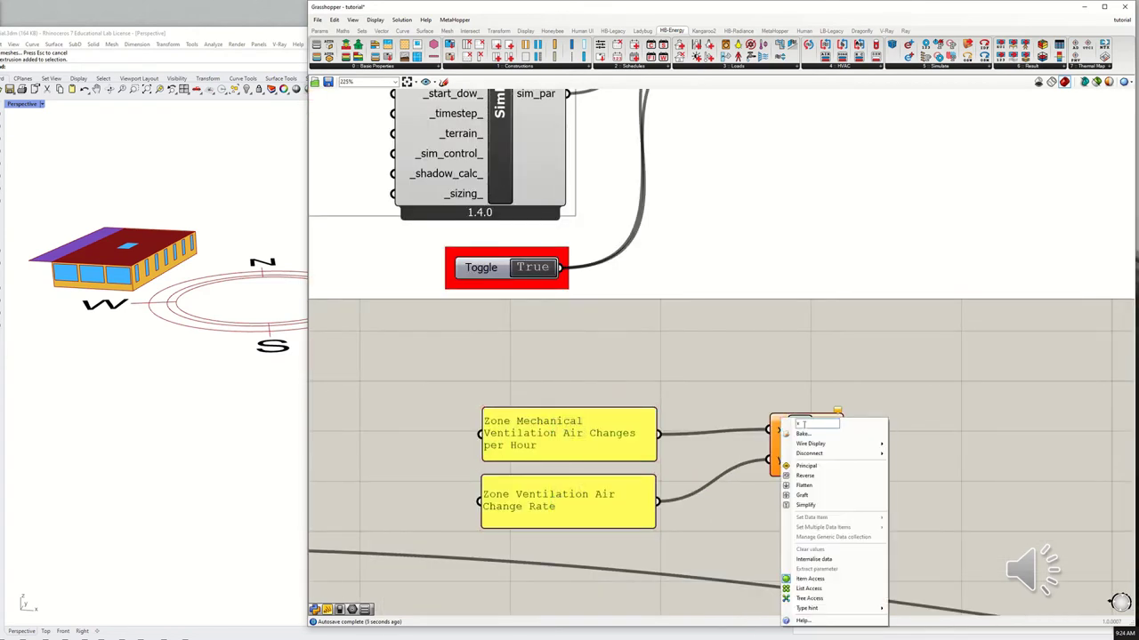
pyautogui.write('var1')
pyautogui.press('Return')
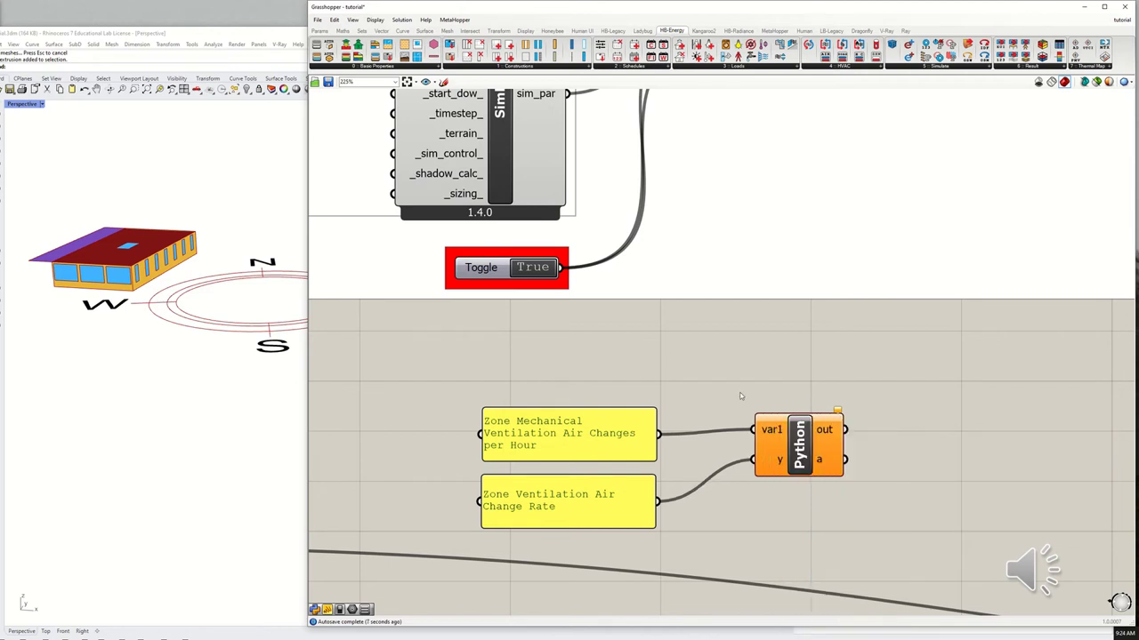
pyautogui.rightClick(773, 461)
pyautogui.write('var2')
pyautogui.press('Return')
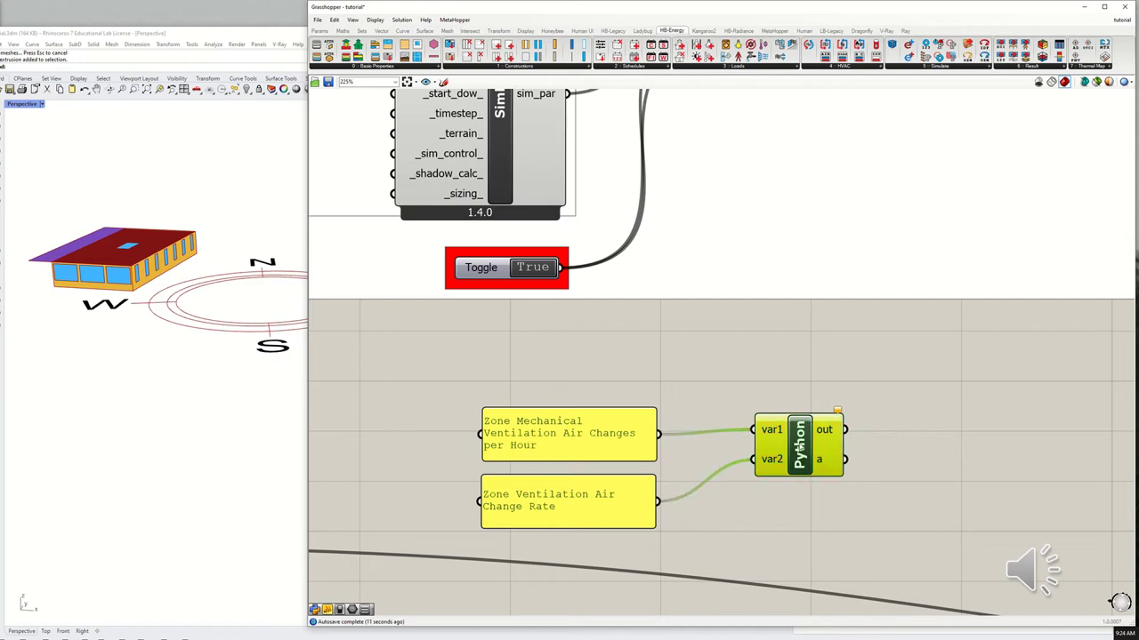
pyautogui.doubleClick(799, 448)
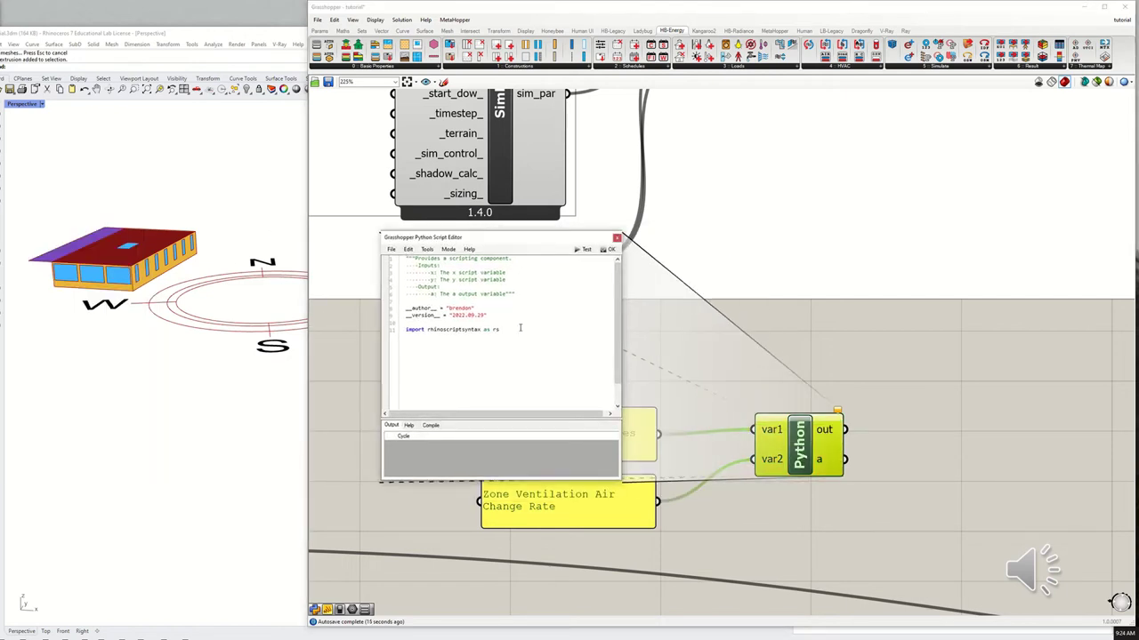
# Assign a string to a and paste in the two Output:Variable template blocks.
pyautogui.moveTo(619, 482); pyautogui.dragTo(659, 560)
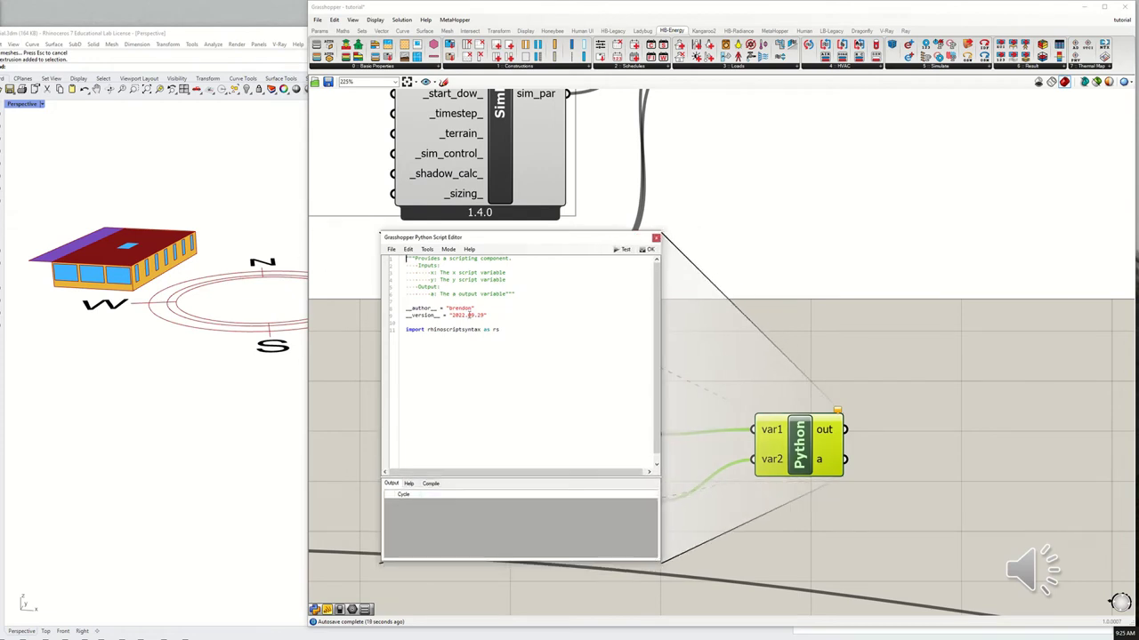
pyautogui.press('Return')
pyautogui.press('Return')
pyautogui.write('a =')
pyautogui.write('""')
pyautogui.press('Return')
pyautogui.press('Return')
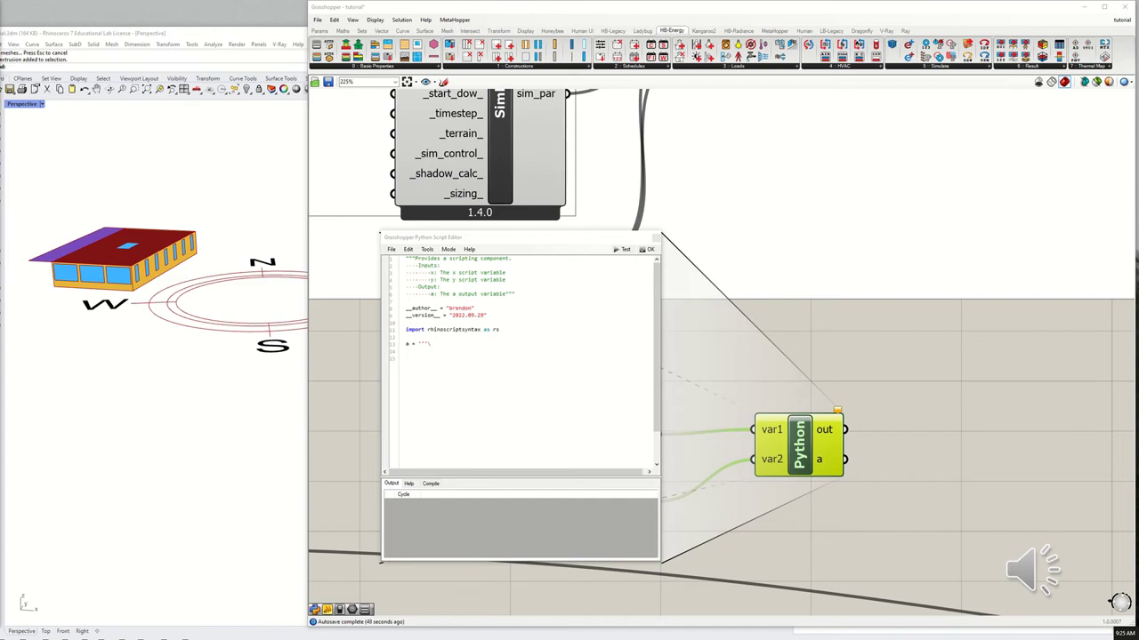
pyautogui.click(457, 367)
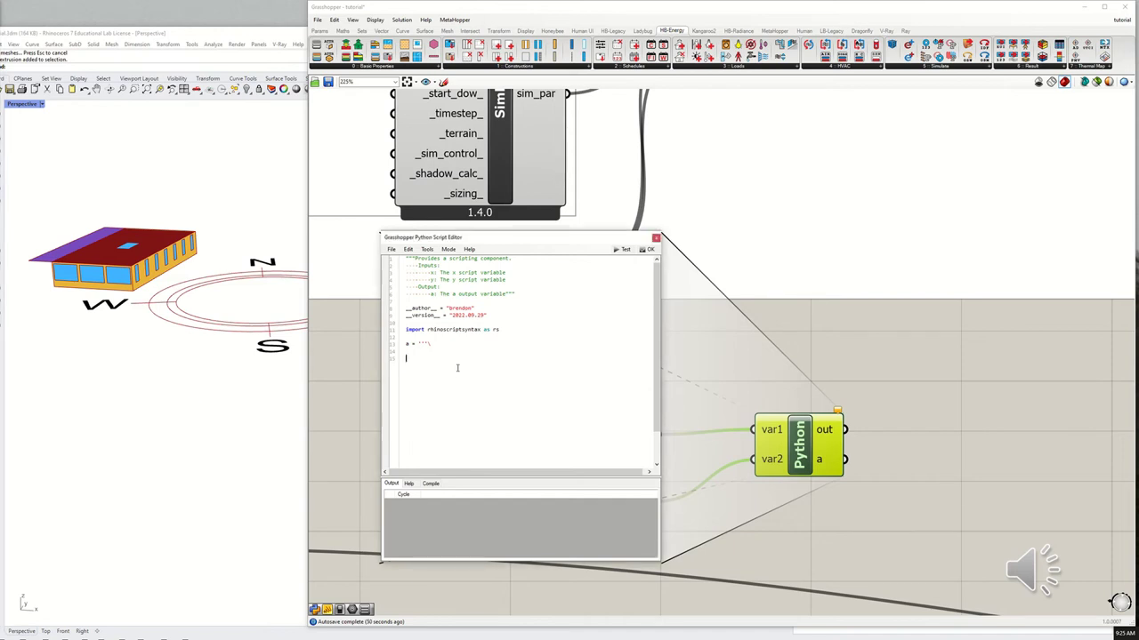
pyautogui.write('Output:Variable,     ,  !- Key Value     {var1},  !- Variable Name     Hourly;  !- Reporting Frequency  Output:Variable,     ,  !- Key Value     {var2},  !- Variable Name     Hourly;  !- Reporting Frequency')
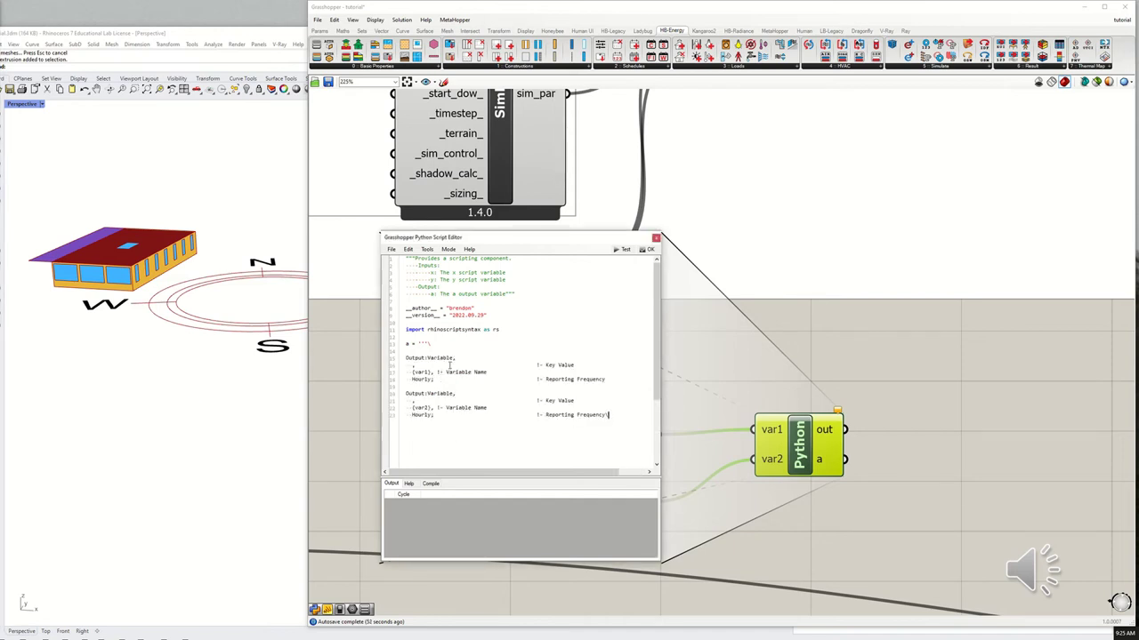
# Close the template string with .format(var1=var1, var2=var2).
pyautogui.moveTo(406, 358); pyautogui.dragTo(457, 359)
pyautogui.moveTo(433, 371); pyautogui.dragTo(409, 372)
pyautogui.moveTo(447, 414)
pyautogui.mouseDown()
pyautogui.moveTo(418, 400)
pyautogui.moveTo(446, 414)
pyautogui.mouseUp()
pyautogui.click(627, 414)
pyautogui.moveTo(611, 414); pyautogui.dragTo(605, 414)
pyautogui.click(628, 416)
pyautogui.write('"""')
pyautogui.write('.format')
pyautogui.write('(var')
pyautogui.write('1')
pyautogui.write('=var')
pyautogui.write('1, var')
pyautogui.write('2=var')
pyautogui.write('2')
pyautogui.write(')')
# Add print(a) below the format call and test the script.
pyautogui.moveTo(411, 372); pyautogui.dragTo(431, 372)
pyautogui.click(546, 426)
pyautogui.press('Return')
pyautogui.press('BackSpace')
pyautogui.write('print (a')
pyautogui.moveTo(516, 422); pyautogui.dragTo(406, 347)
pyautogui.click(441, 436)
pyautogui.click(626, 250)
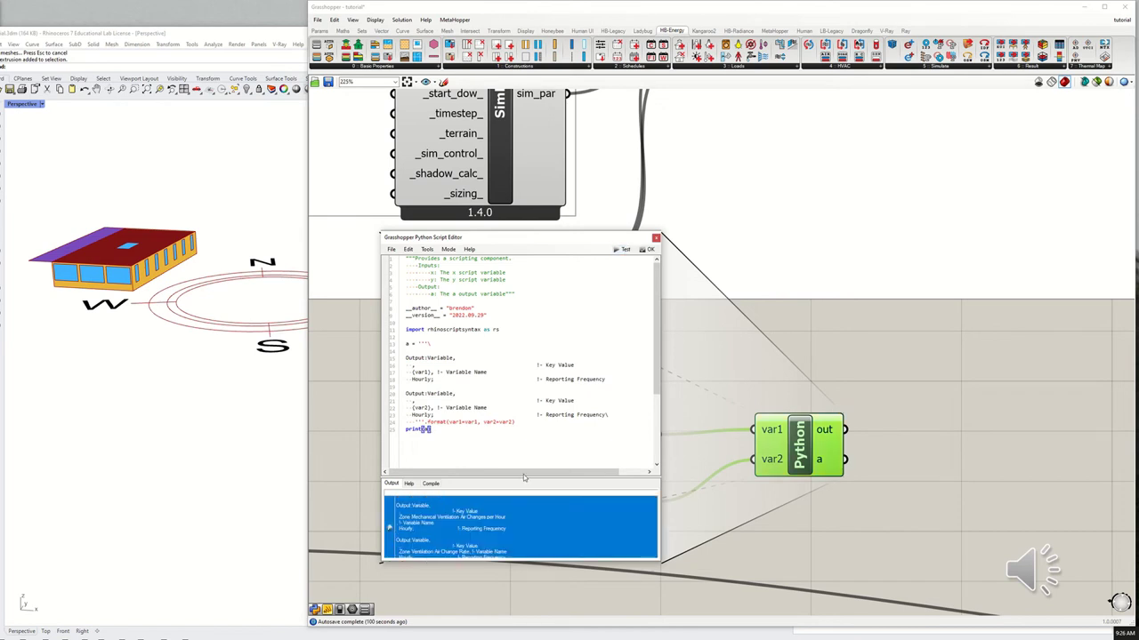
# Accept the Python script and add a Panel beside the Python component.
pyautogui.click(646, 250)
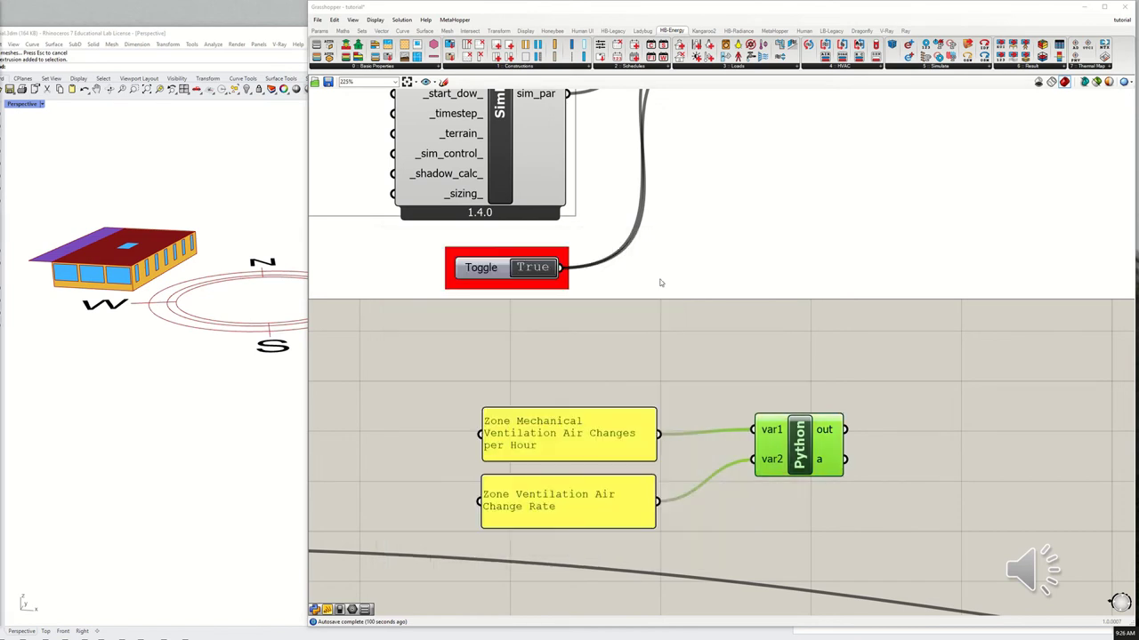
pyautogui.moveTo(799, 442); pyautogui.dragTo(752, 457)
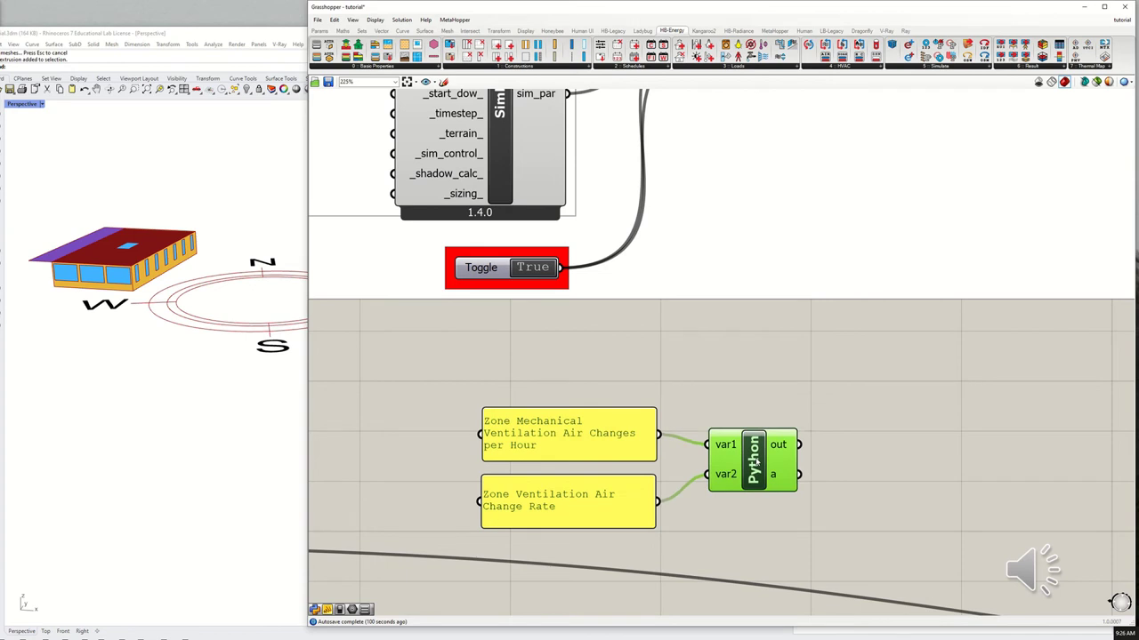
pyautogui.doubleClick(877, 474)
pyautogui.write('panel')
pyautogui.press('Return')
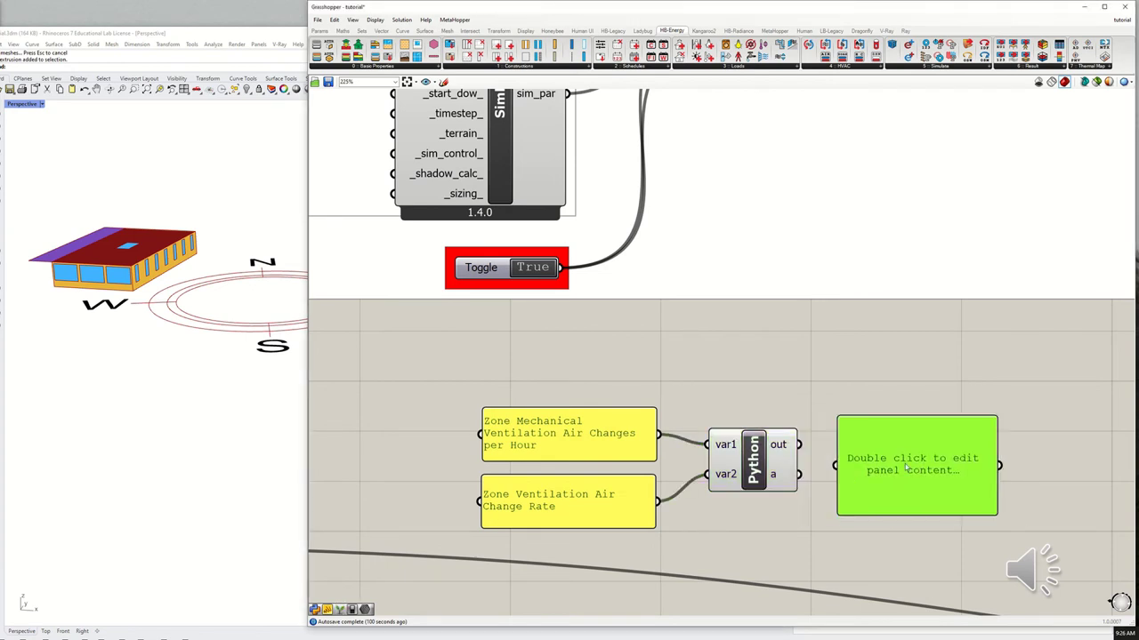
# Show the Python 'a' output in the enlarged panel and wire that output into ModelToOSM.
pyautogui.moveTo(799, 474); pyautogui.dragTo(836, 466)
pyautogui.moveTo(863, 473); pyautogui.dragTo(737, 388, button='right')
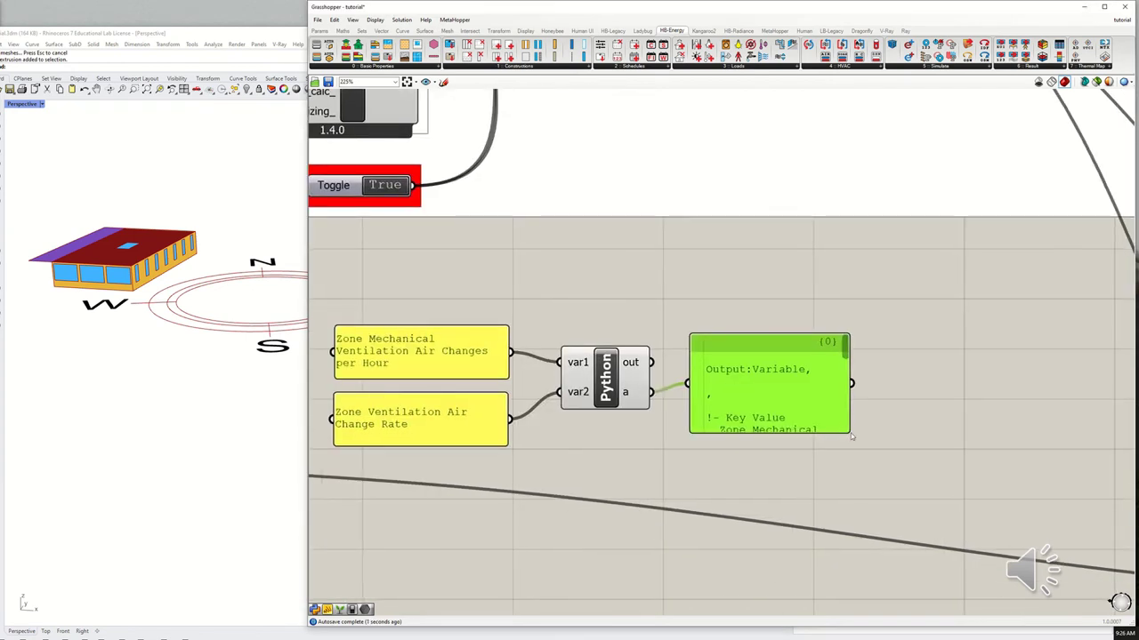
pyautogui.moveTo(849, 434); pyautogui.dragTo(1136, 570)
pyautogui.scroll(-4, 889, 505)
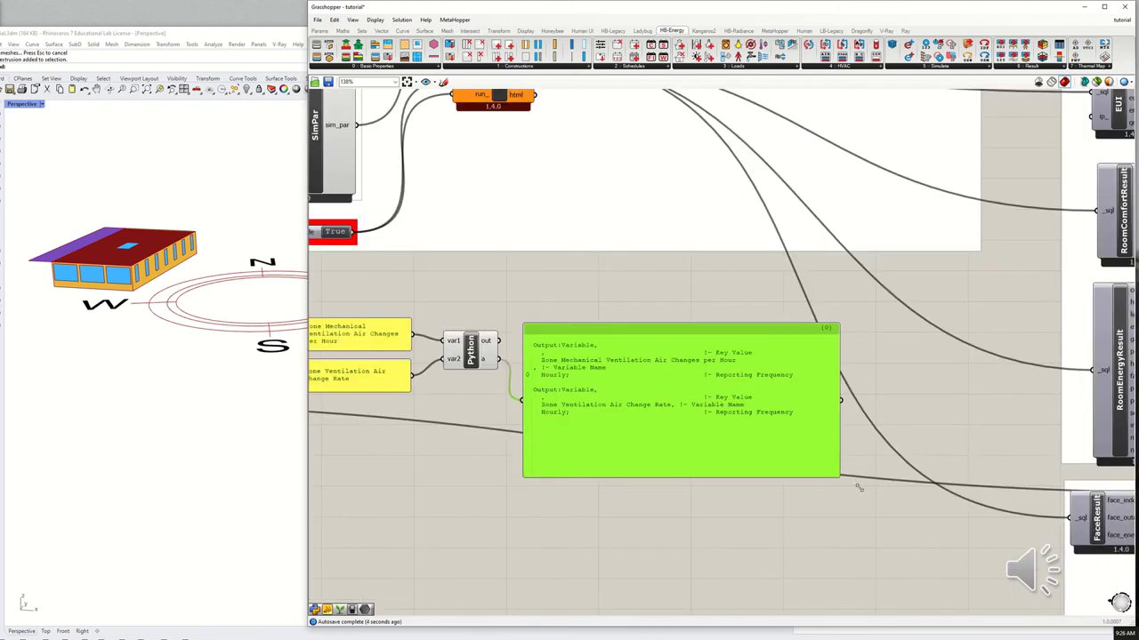
pyautogui.moveTo(858, 488); pyautogui.dragTo(858, 475)
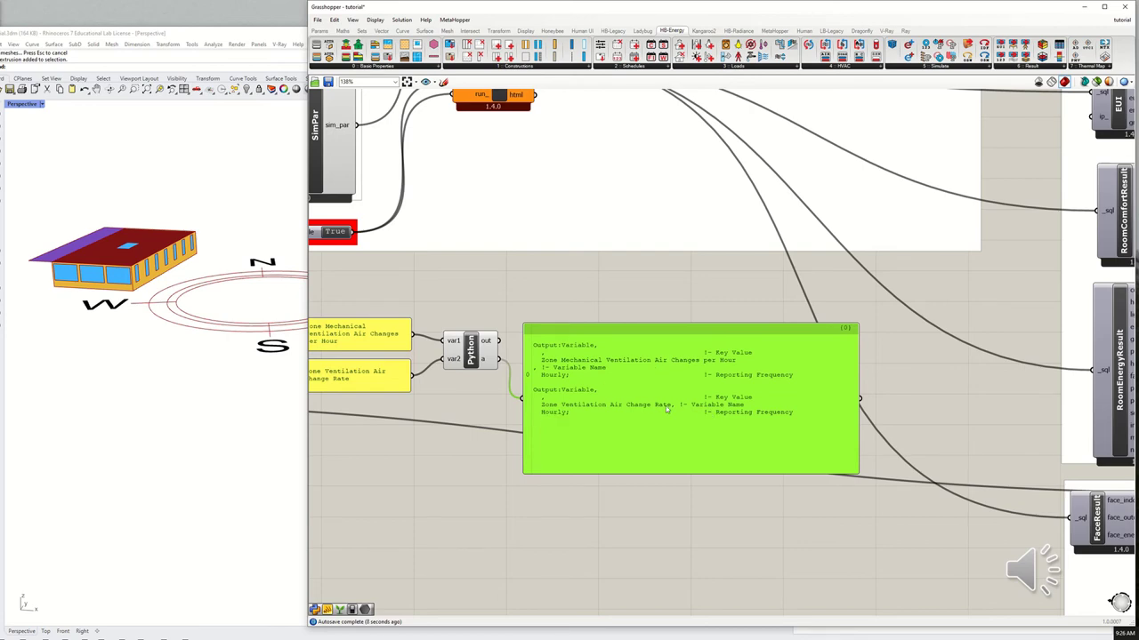
pyautogui.moveTo(499, 360); pyautogui.dragTo(451, 231)
pyautogui.scroll(-3, 465, 483)
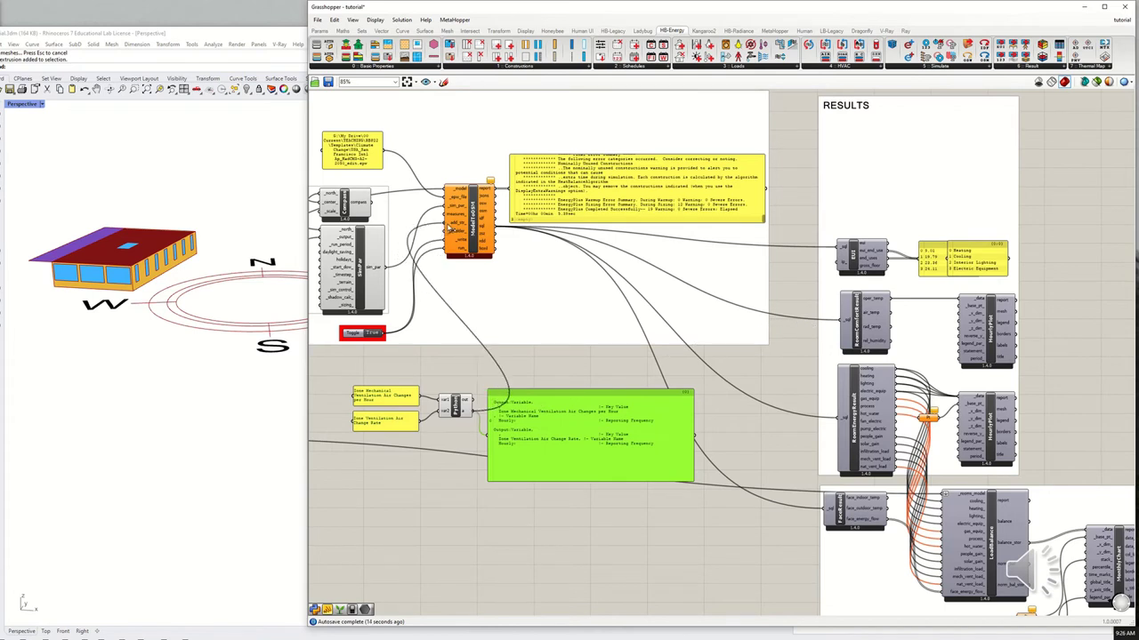
# Set the run toggle to False and delete the green Output:Variable panel.
pyautogui.doubleClick(374, 334)
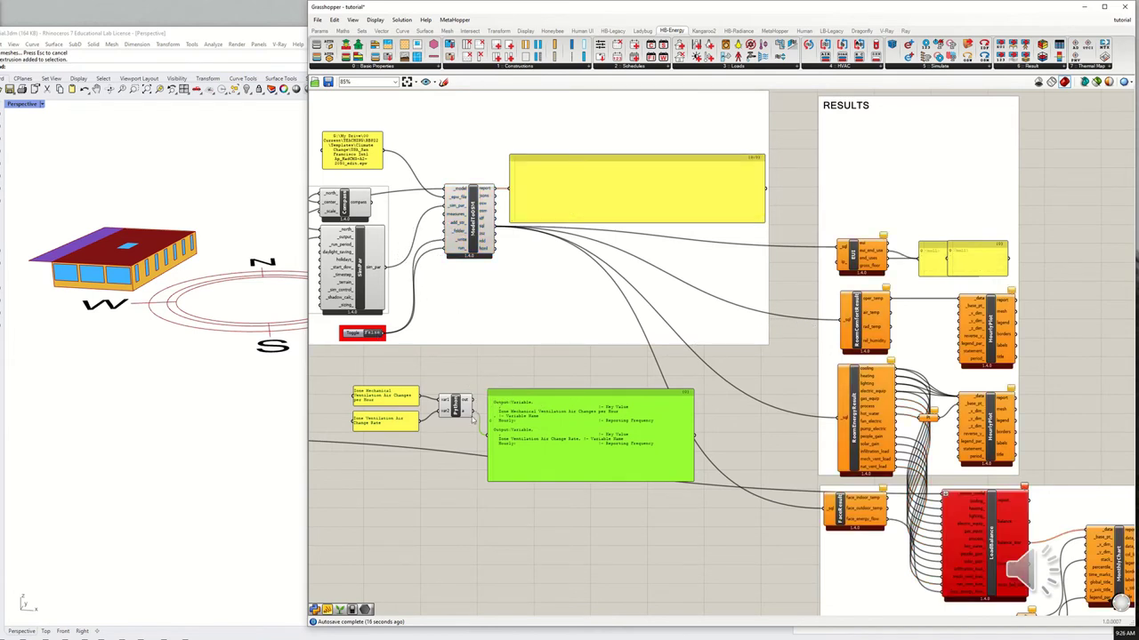
pyautogui.moveTo(498, 401); pyautogui.dragTo(687, 403, button='right')
pyautogui.press('Delete')
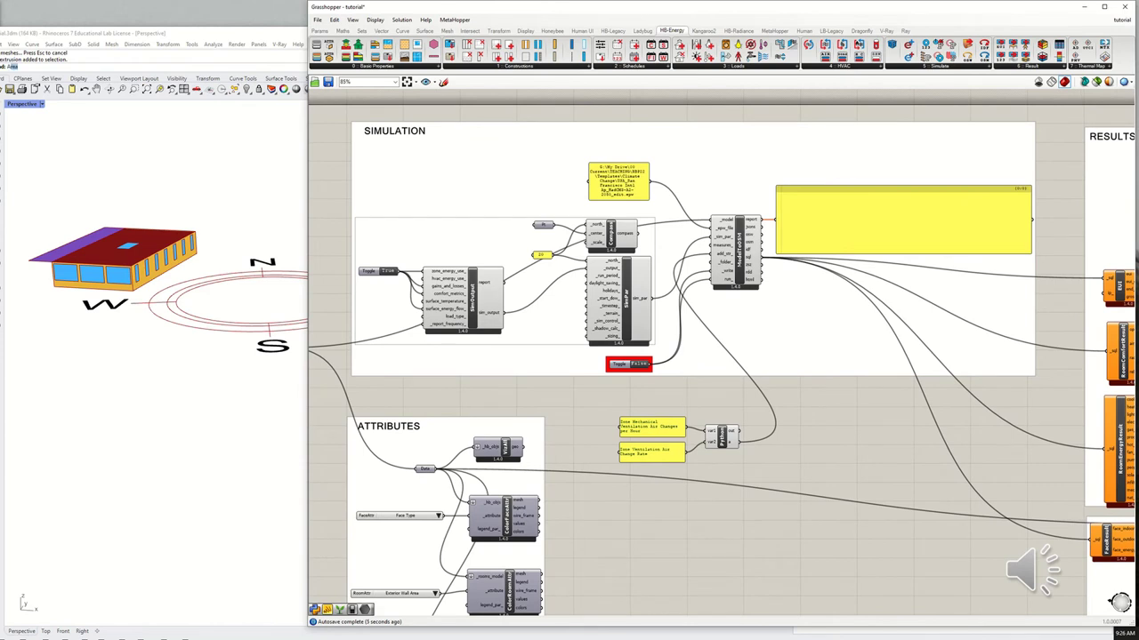
pyautogui.moveTo(662, 395); pyautogui.dragTo(656, 388, button='right')
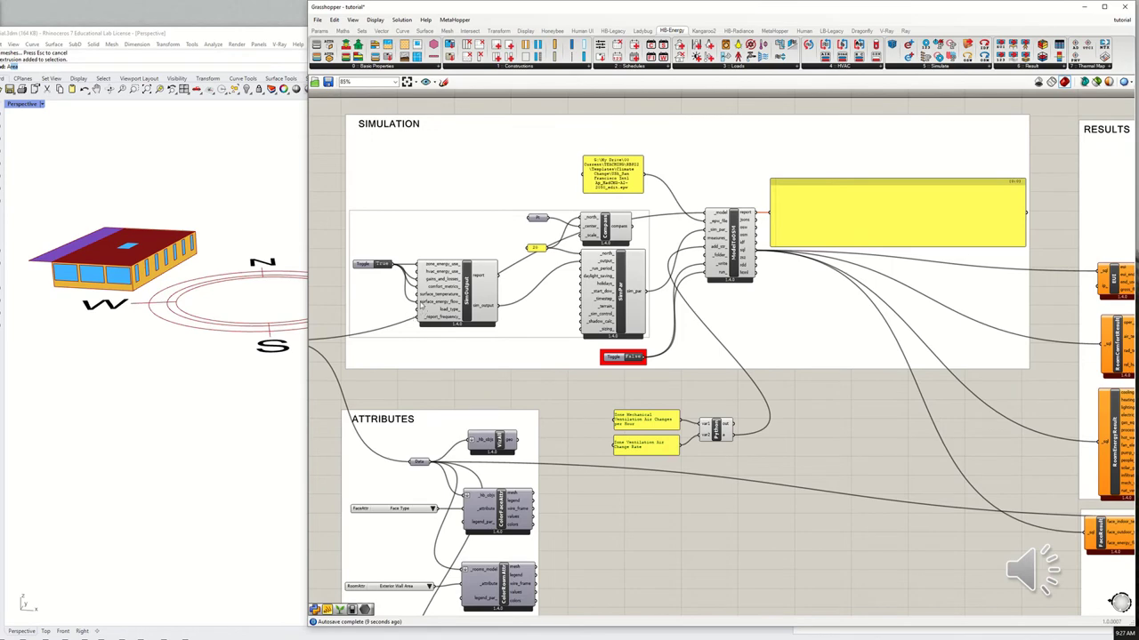
# Set the IdealAir List Item index from 0 to 1, making the economizer DifferentialDryBulb.
pyautogui.scroll(3, 421, 304)
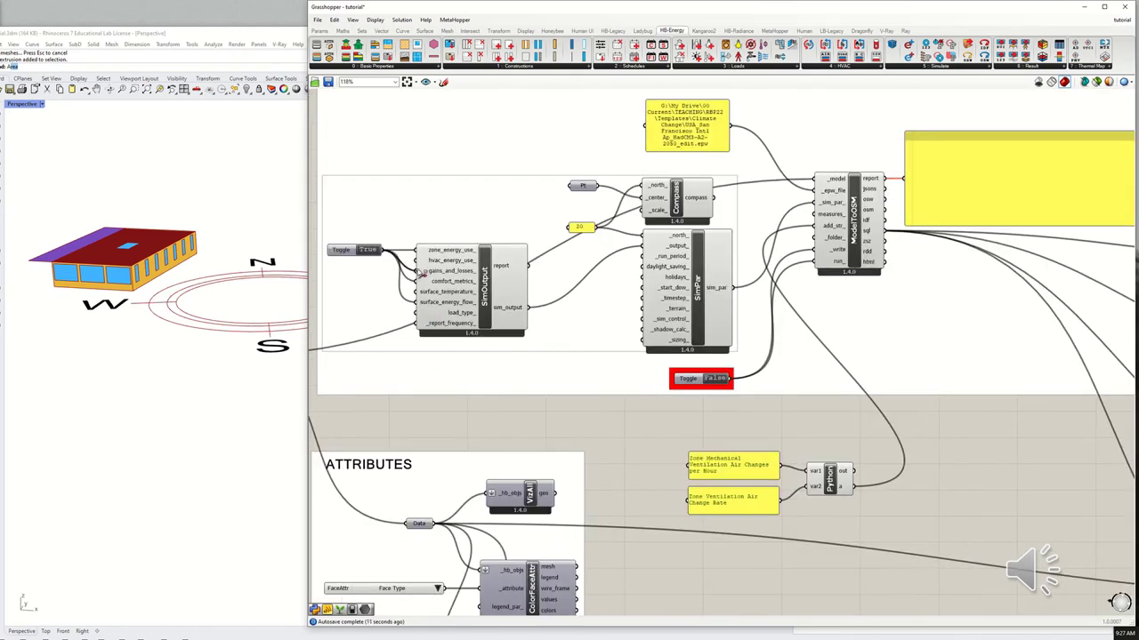
pyautogui.moveTo(419, 271); pyautogui.dragTo(388, 254)
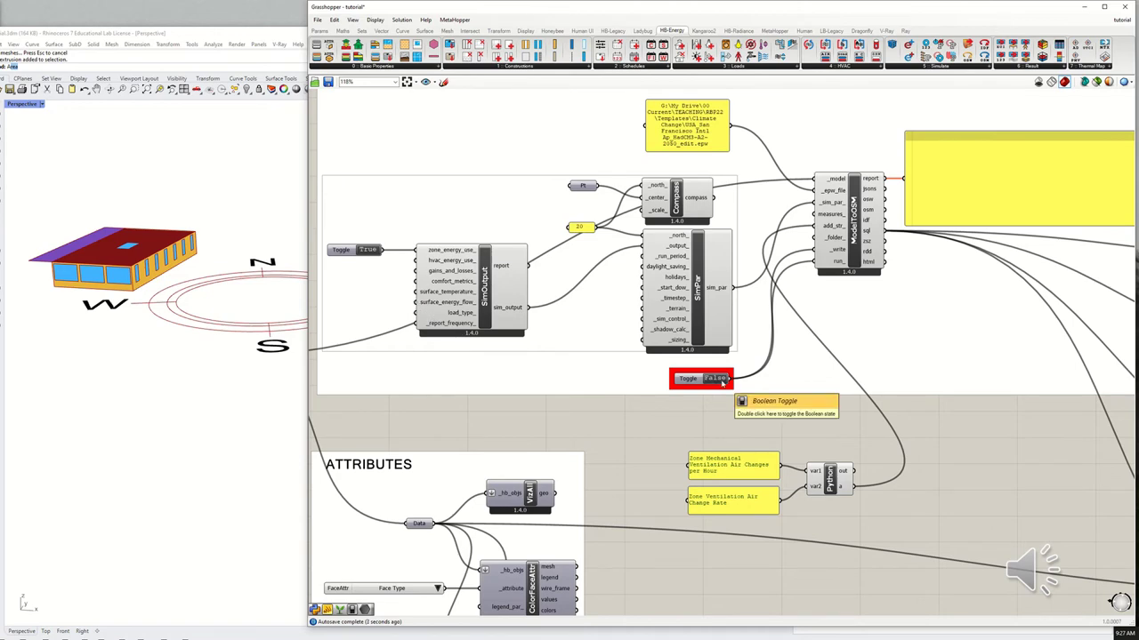
pyautogui.scroll(-5, 908, 383)
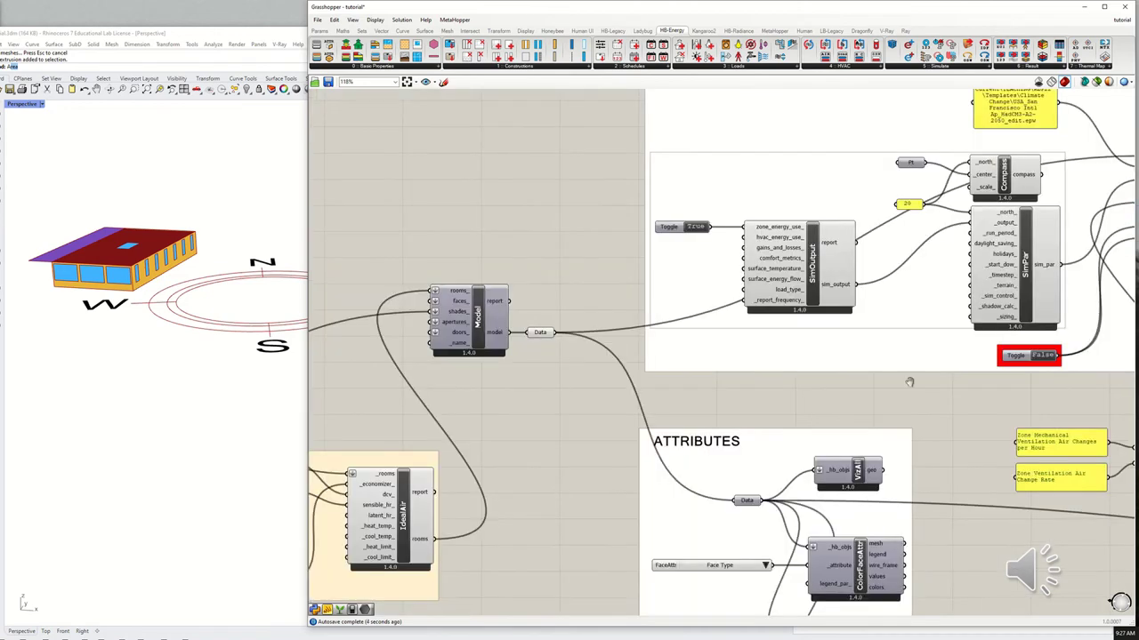
pyautogui.scroll(6, 623, 467)
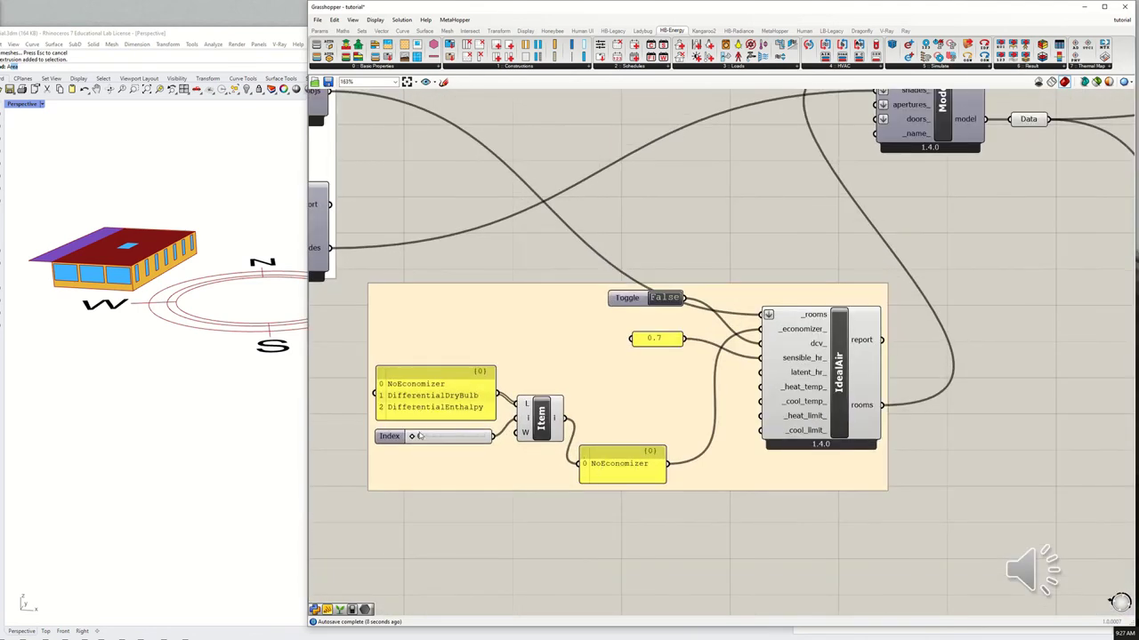
pyautogui.moveTo(414, 438); pyautogui.dragTo(421, 438)
pyautogui.scroll(-2, 475, 438)
pyautogui.moveTo(778, 425); pyautogui.dragTo(673, 435, button='right')
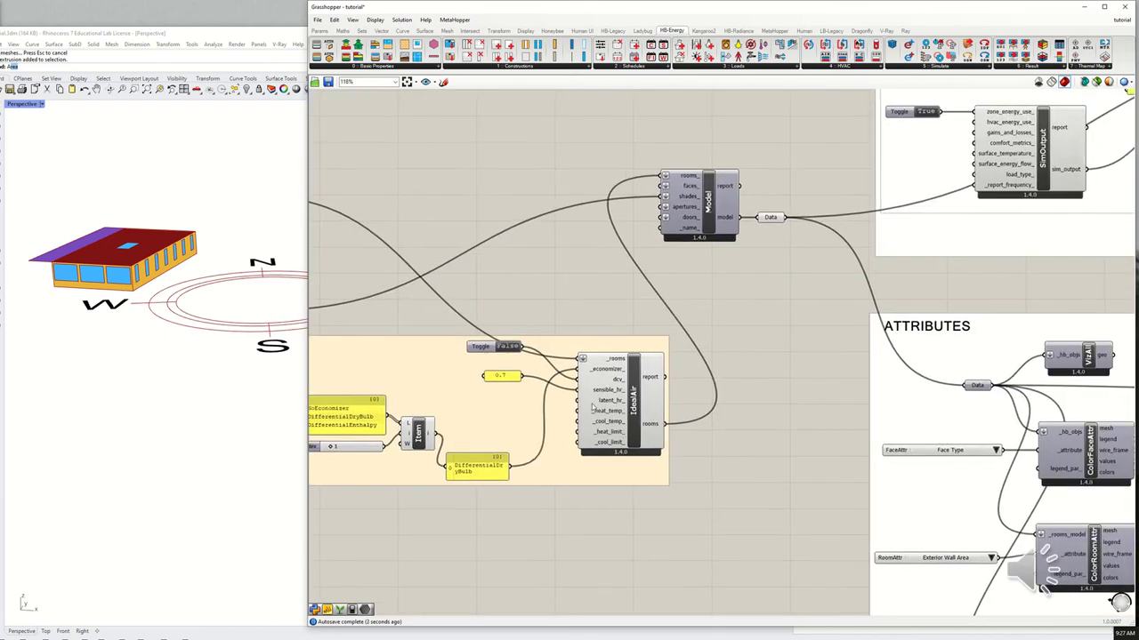
pyautogui.moveTo(620, 383)
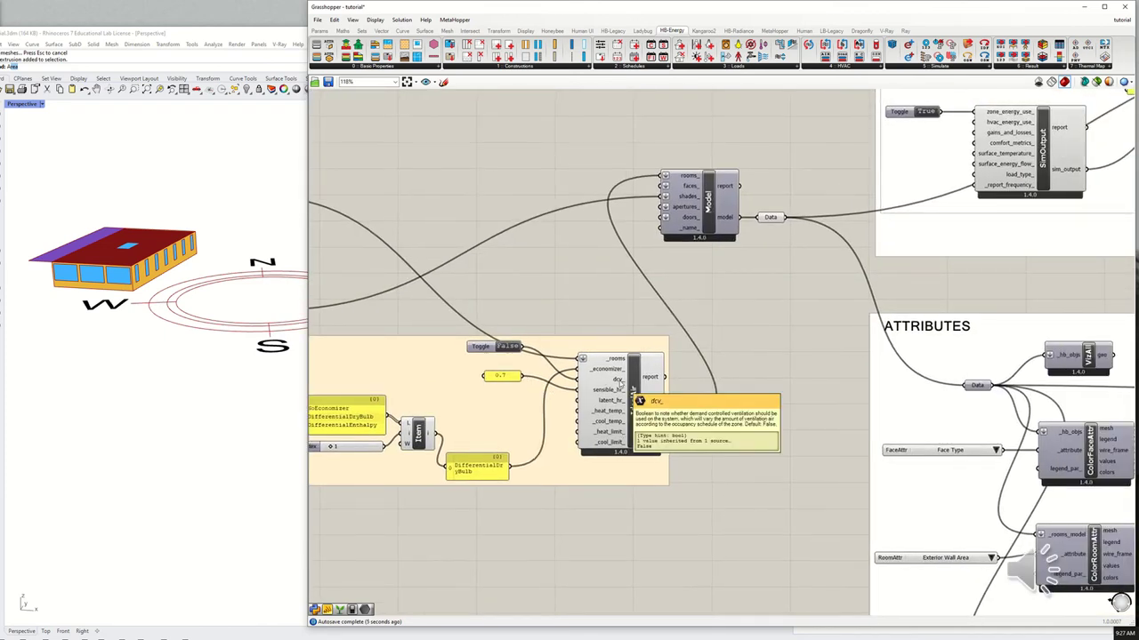
pyautogui.scroll(-5, 621, 385)
# Bring the simulation group into view as the rerun finishes with 19 warnings, 0 severe errors.
pyautogui.moveTo(877, 376); pyautogui.dragTo(775, 394, button='right')
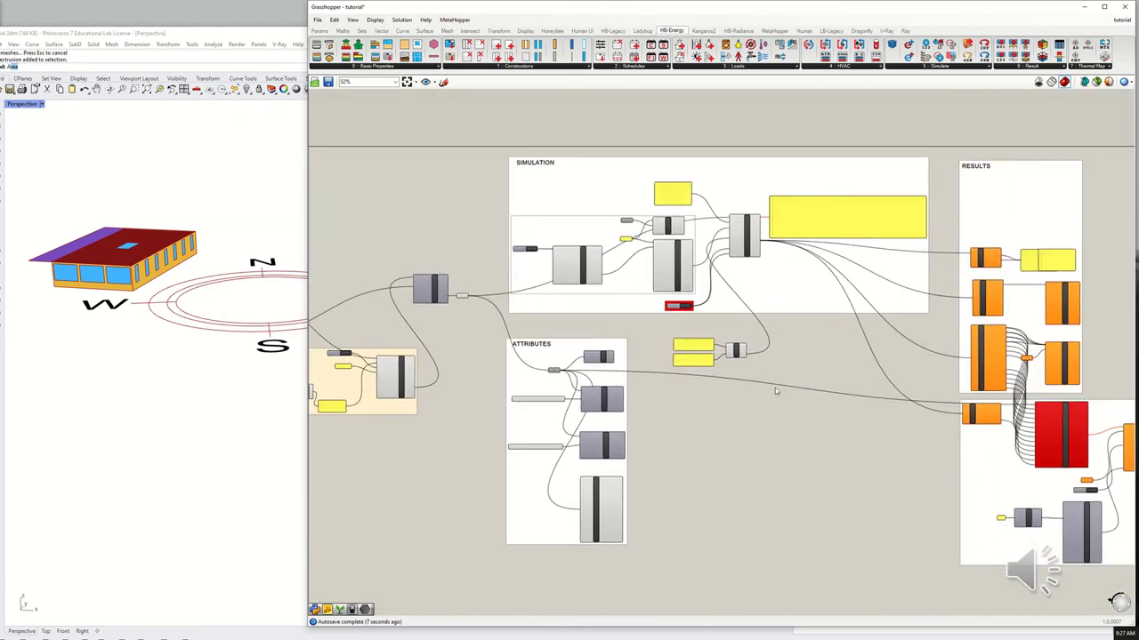
pyautogui.scroll(2, 762, 400)
pyautogui.scroll(1, 763, 400)
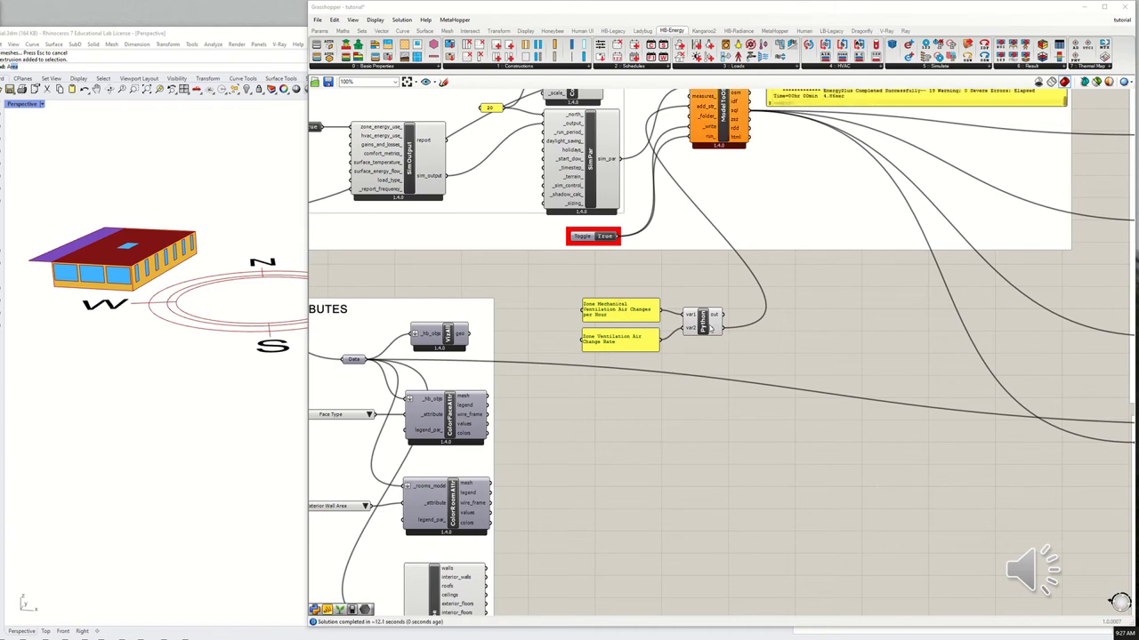
pyautogui.scroll(-5, 658, 338)
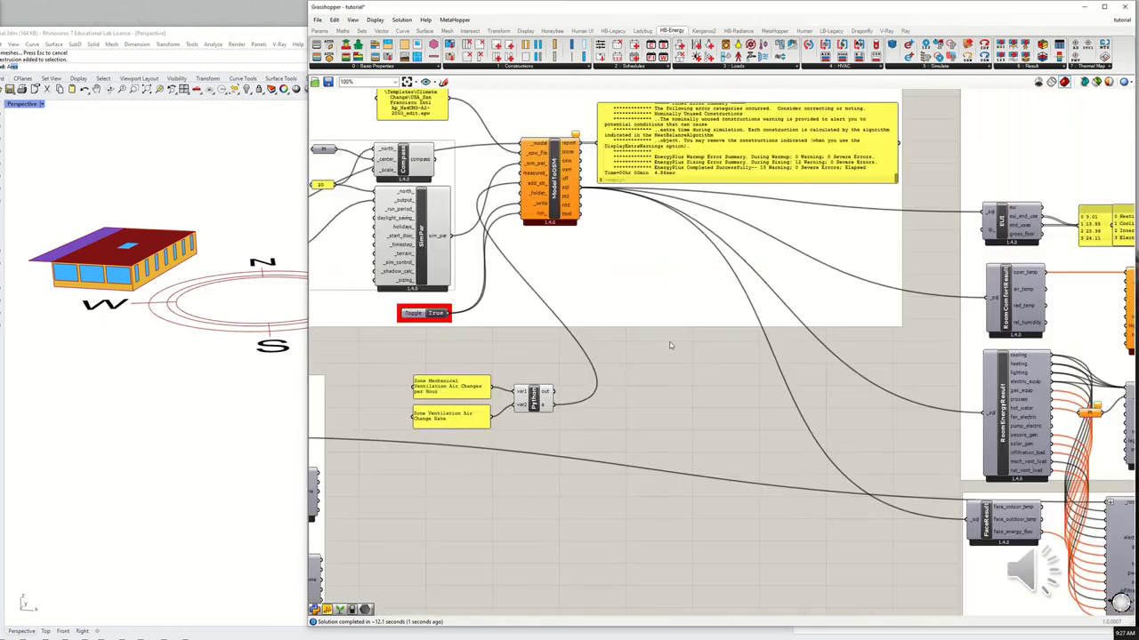
pyautogui.scroll(5, 660, 258)
pyautogui.scroll(1, 660, 258)
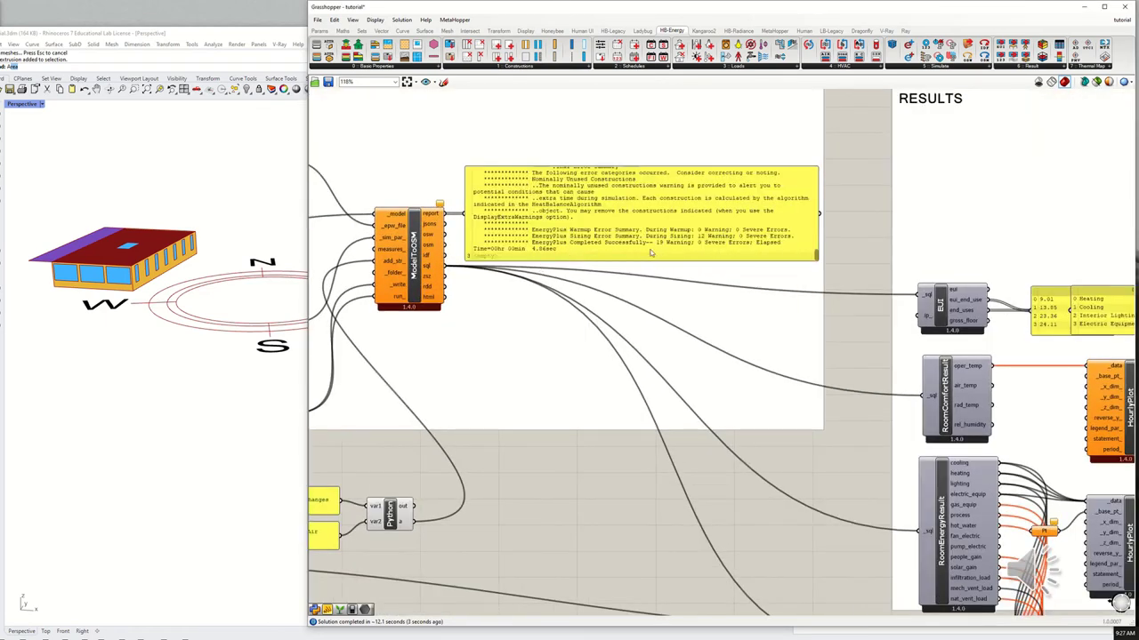
# Inspect the EUI panel's updated end-use values 9.01, 13.85, 23.36 and 24.11.
pyautogui.moveTo(685, 289); pyautogui.dragTo(536, 254, button='right')
pyautogui.moveTo(842, 312); pyautogui.dragTo(619, 238, button='right')
pyautogui.scroll(-3, 687, 277)
pyautogui.scroll(3, 671, 233)
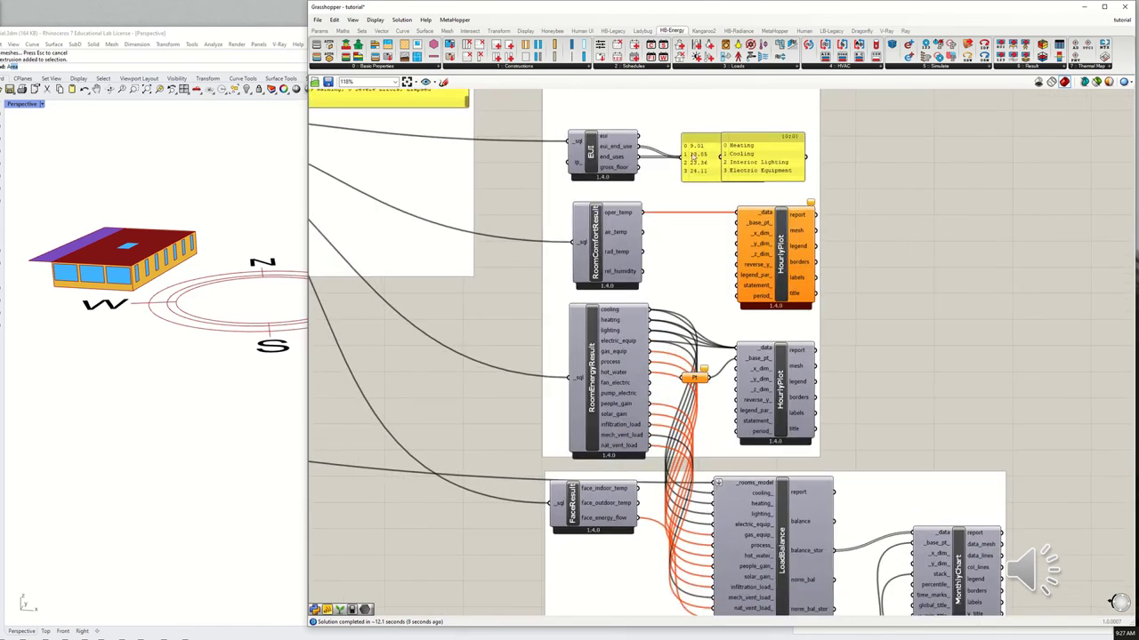
pyautogui.scroll(2, 671, 147)
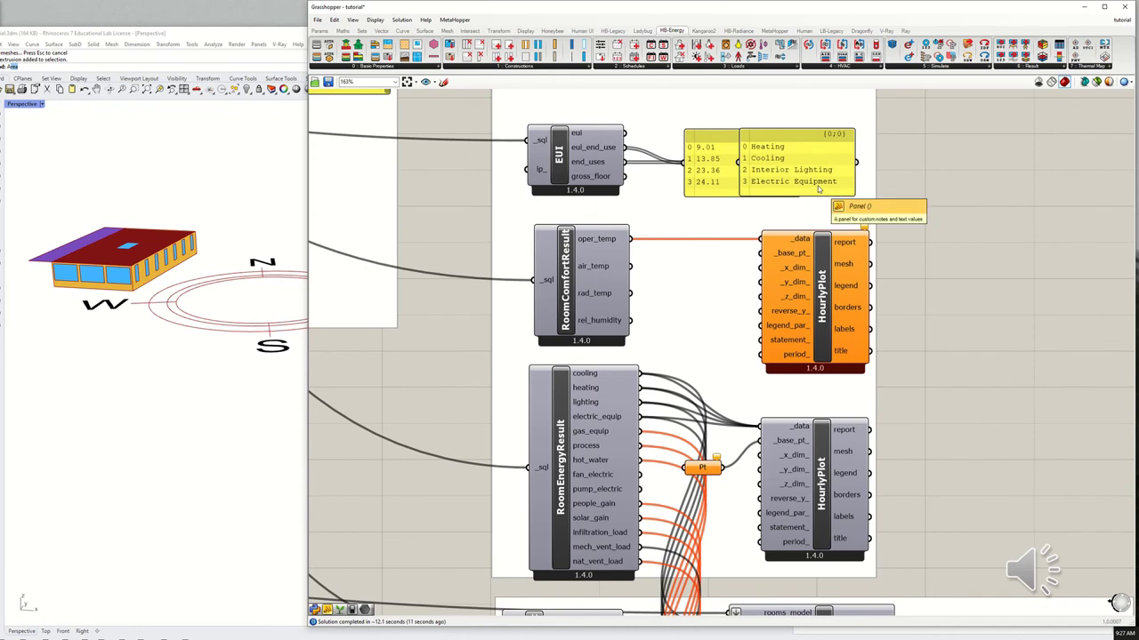
pyautogui.scroll(-2, 818, 188)
pyautogui.moveTo(719, 251); pyautogui.dragTo(769, 277, button='right')
pyautogui.scroll(3, 786, 229)
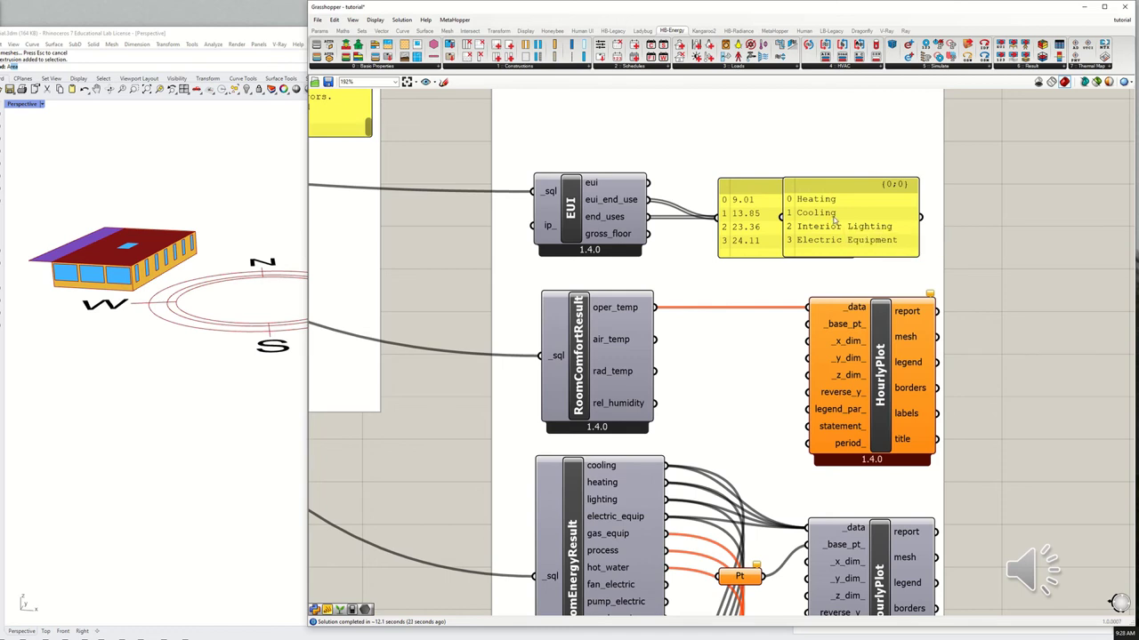
pyautogui.moveTo(738, 288); pyautogui.dragTo(769, 247, button='right')
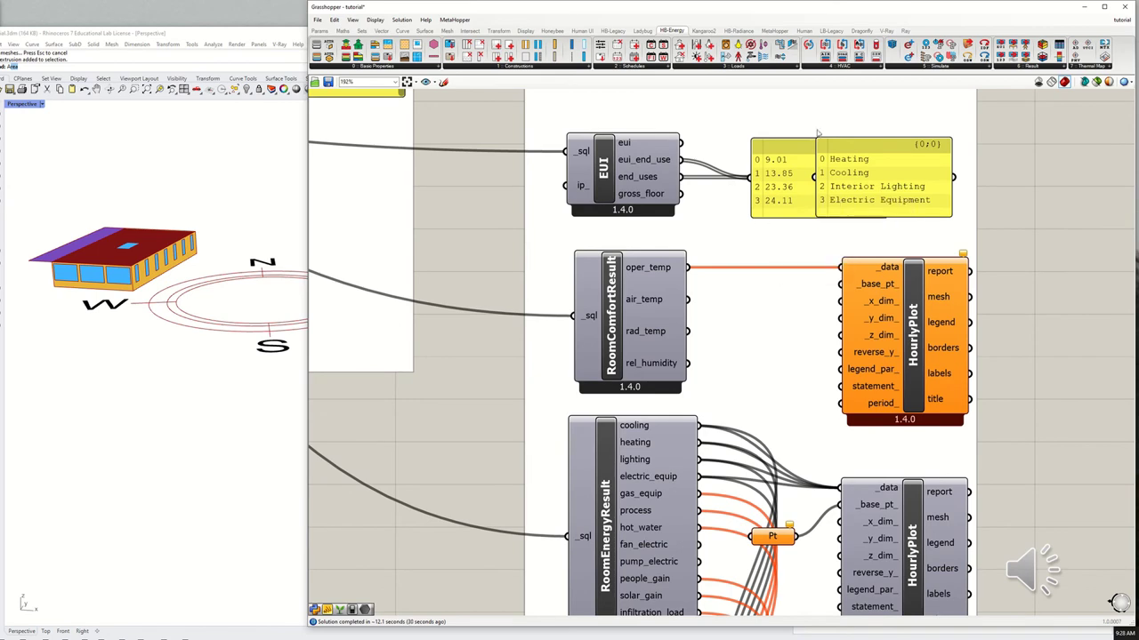
pyautogui.scroll(-5, 752, 274)
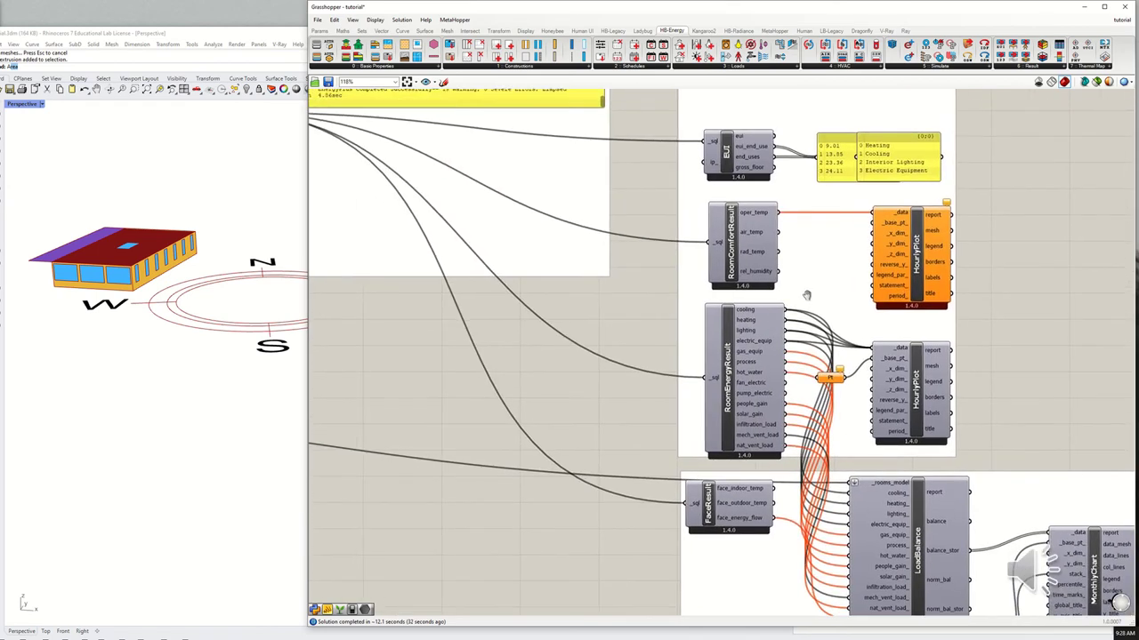
pyautogui.scroll(-3, 835, 276)
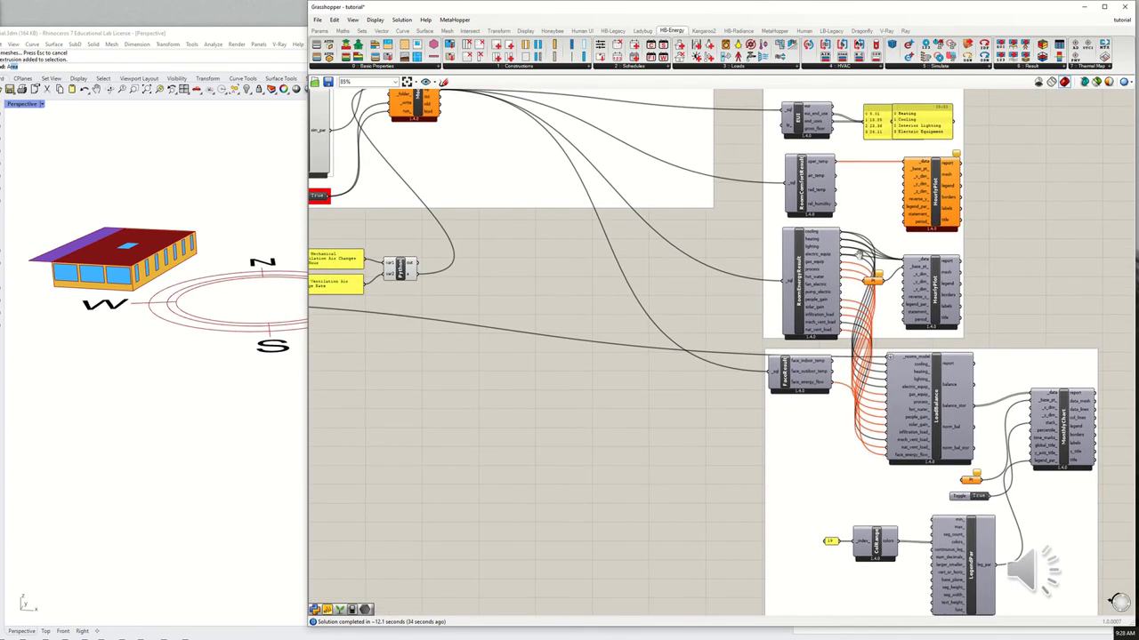
pyautogui.scroll(-2, 688, 260)
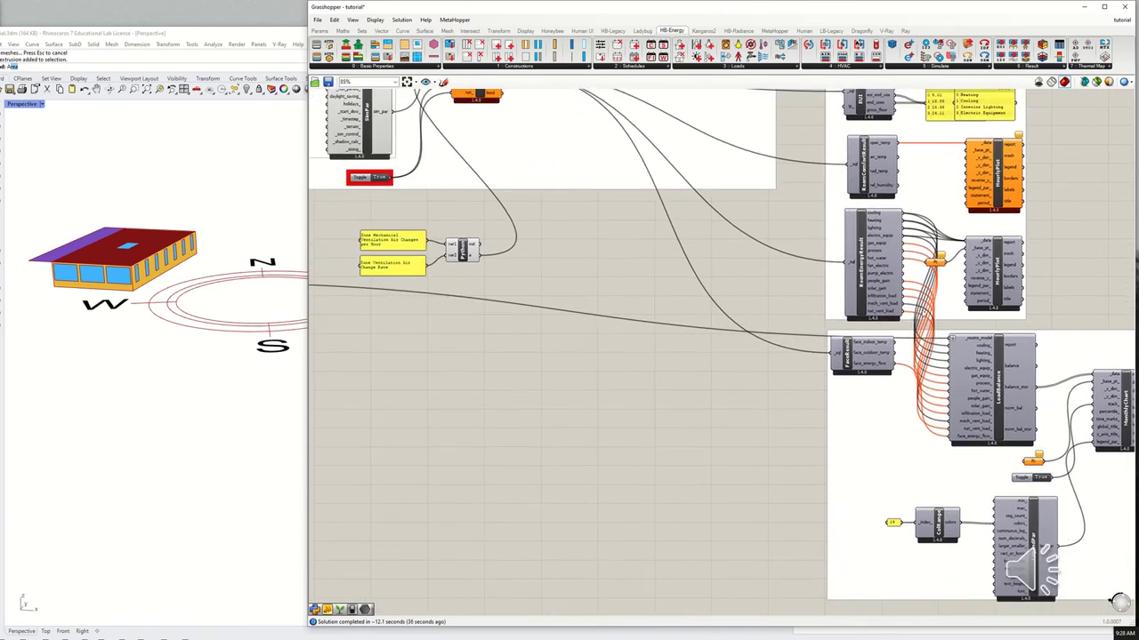
pyautogui.scroll(3, 691, 178)
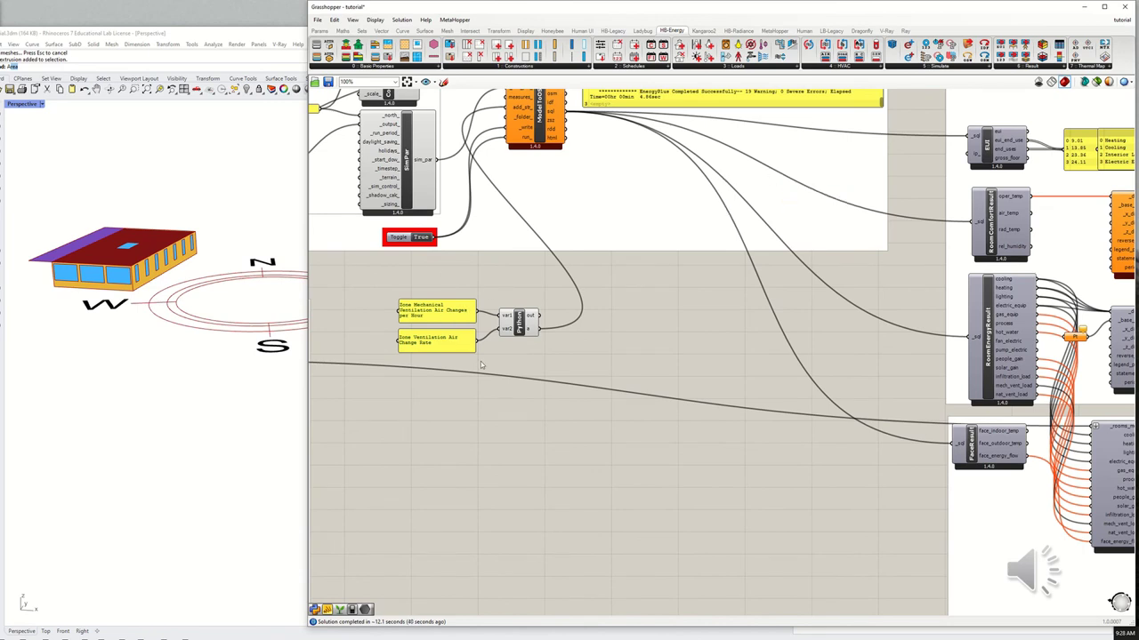
# Place an HB Read Custom Result component from the HB-Energy Result list.
pyautogui.click(1029, 69)
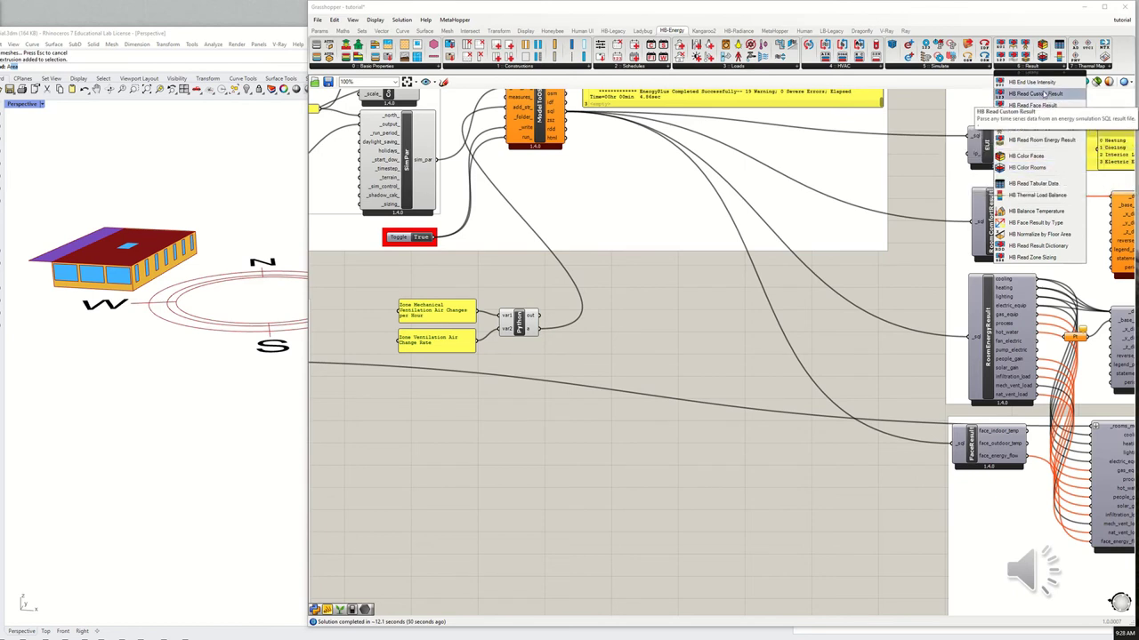
pyautogui.click(1046, 95)
pyautogui.click(692, 300)
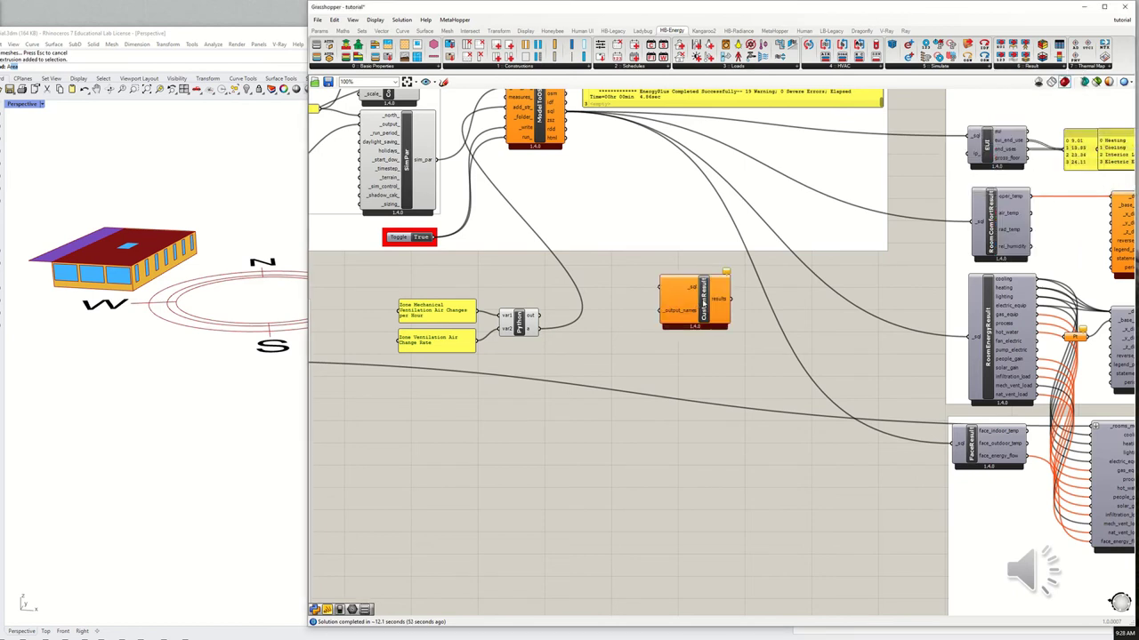
# Wire ModelToOSM's sql into _sql and the Python ventilation names into _output_names.
pyautogui.moveTo(566, 110); pyautogui.dragTo(661, 286)
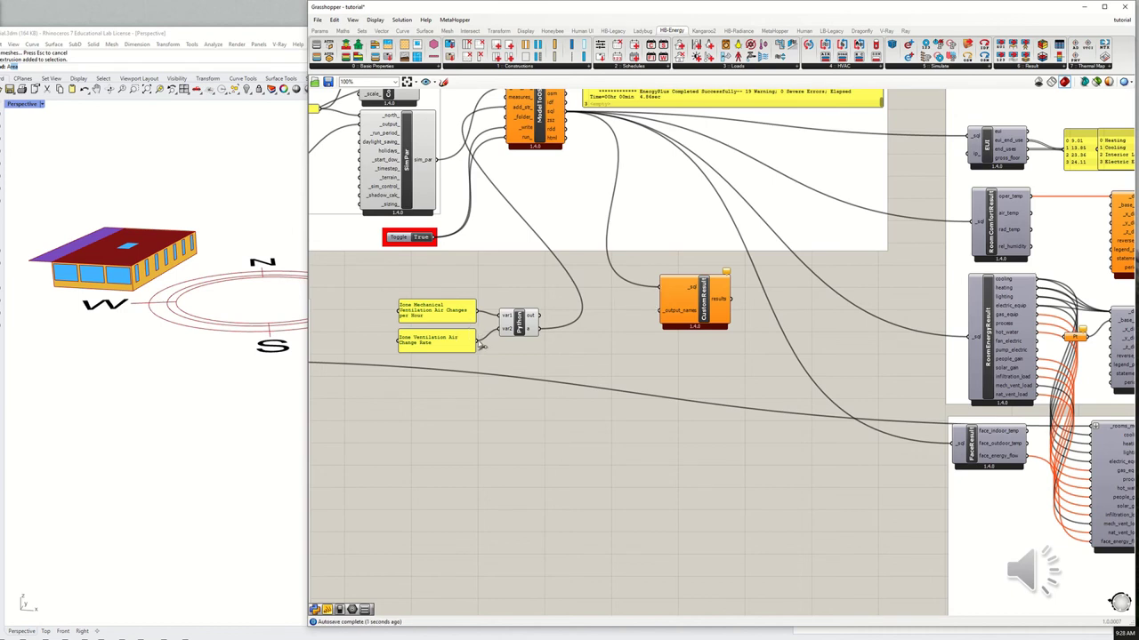
pyautogui.moveTo(476, 310); pyautogui.dragTo(662, 311)
pyautogui.moveTo(720, 305)
pyautogui.moveTo(721, 305); pyautogui.dragTo(705, 314)
pyautogui.moveTo(708, 311)
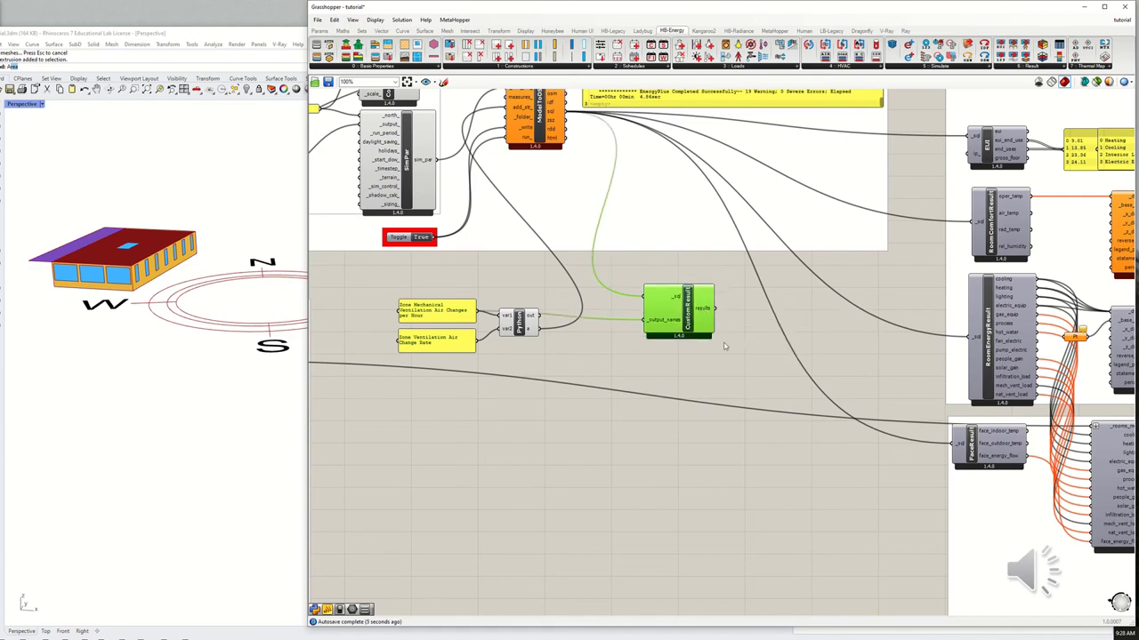
pyautogui.moveTo(724, 348); pyautogui.dragTo(537, 337, button='right')
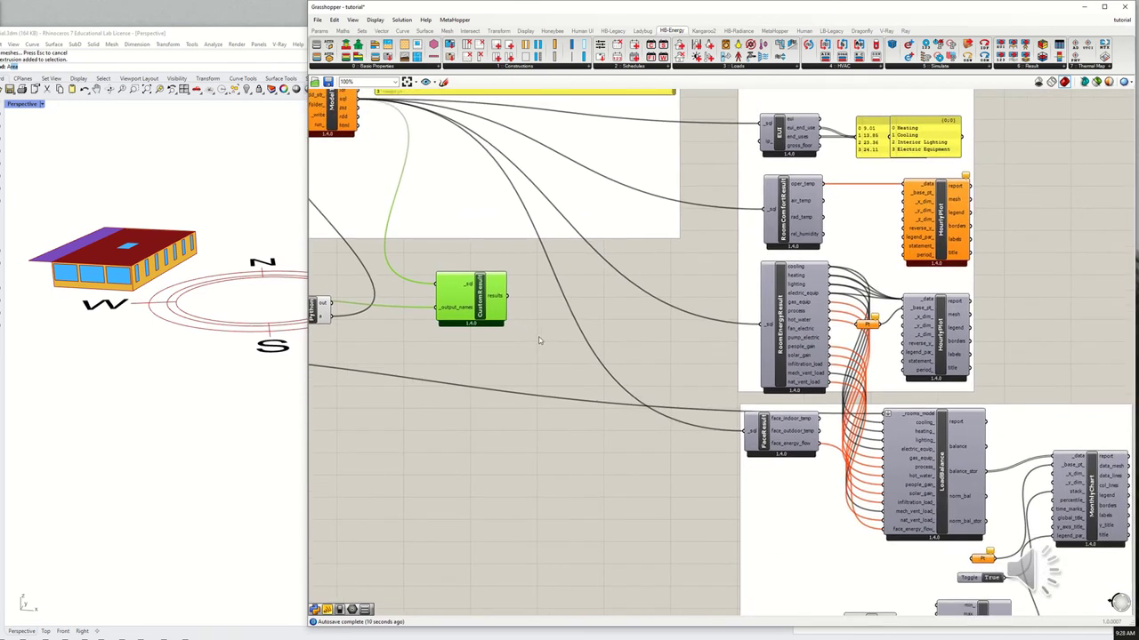
# Add an LB Monthly Chart from Ladybug Visualize Data, replacing a mistakenly placed hourly plot.
pyautogui.doubleClick(541, 340)
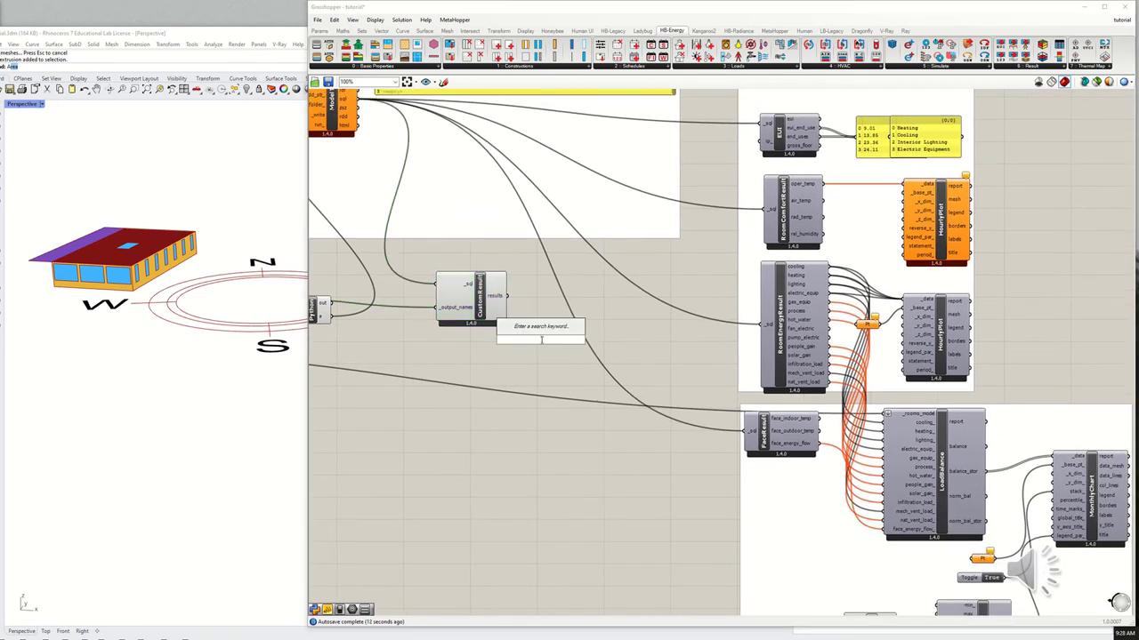
pyautogui.click(640, 31)
pyautogui.click(557, 70)
pyautogui.moveTo(569, 80); pyautogui.dragTo(555, 313)
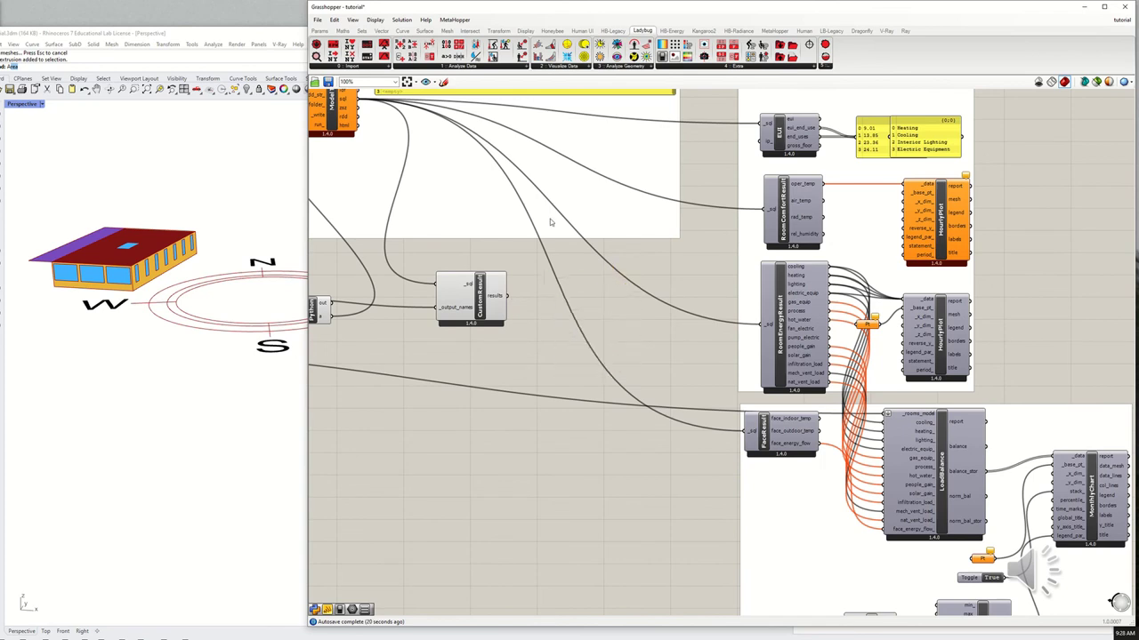
pyautogui.press('Delete')
pyautogui.click(550, 70)
pyautogui.moveTo(563, 93); pyautogui.dragTo(587, 325)
# Feed CustomResult's results into the Monthly Chart's _data input and reposition the ventilation panel.
pyautogui.moveTo(507, 296); pyautogui.dragTo(576, 321)
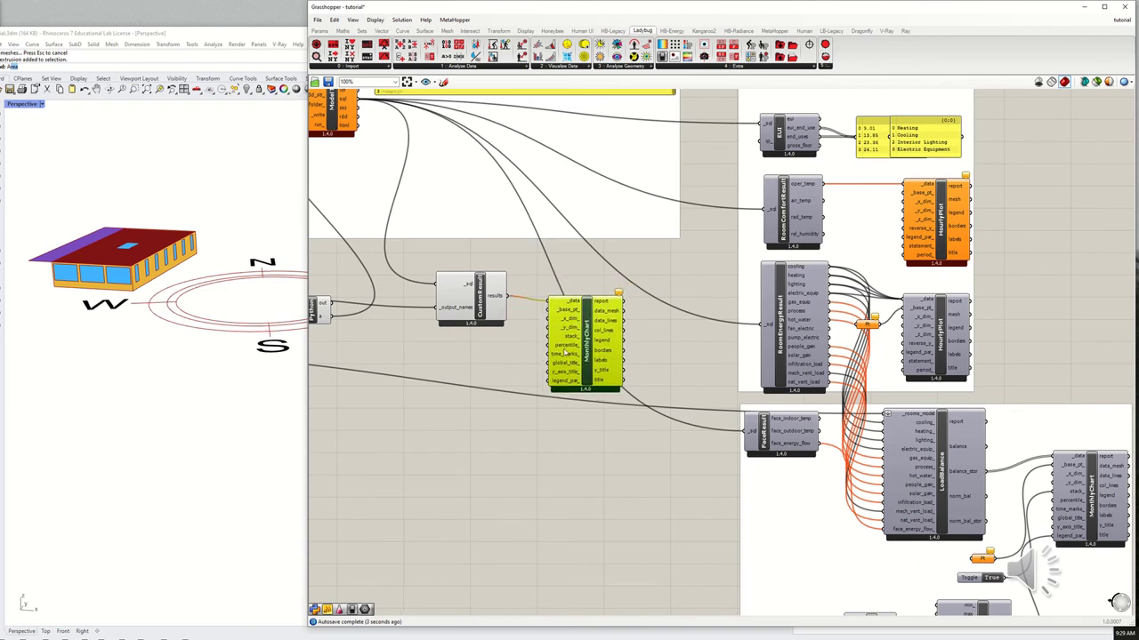
pyautogui.moveTo(618, 295)
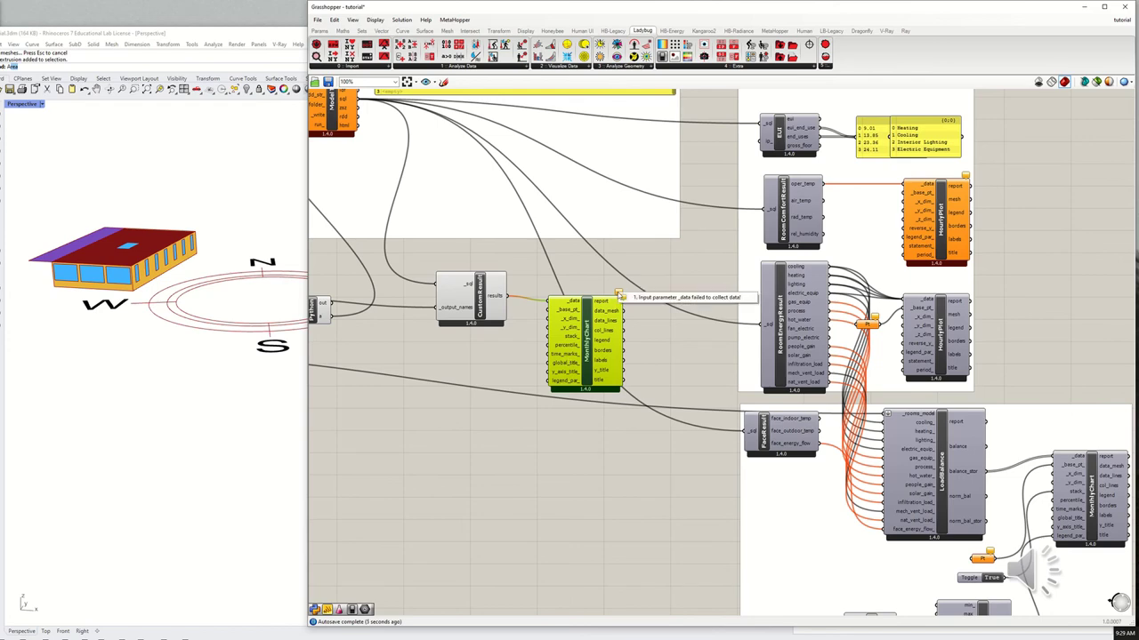
pyautogui.click(659, 256)
pyautogui.moveTo(511, 316); pyautogui.dragTo(673, 334, button='right')
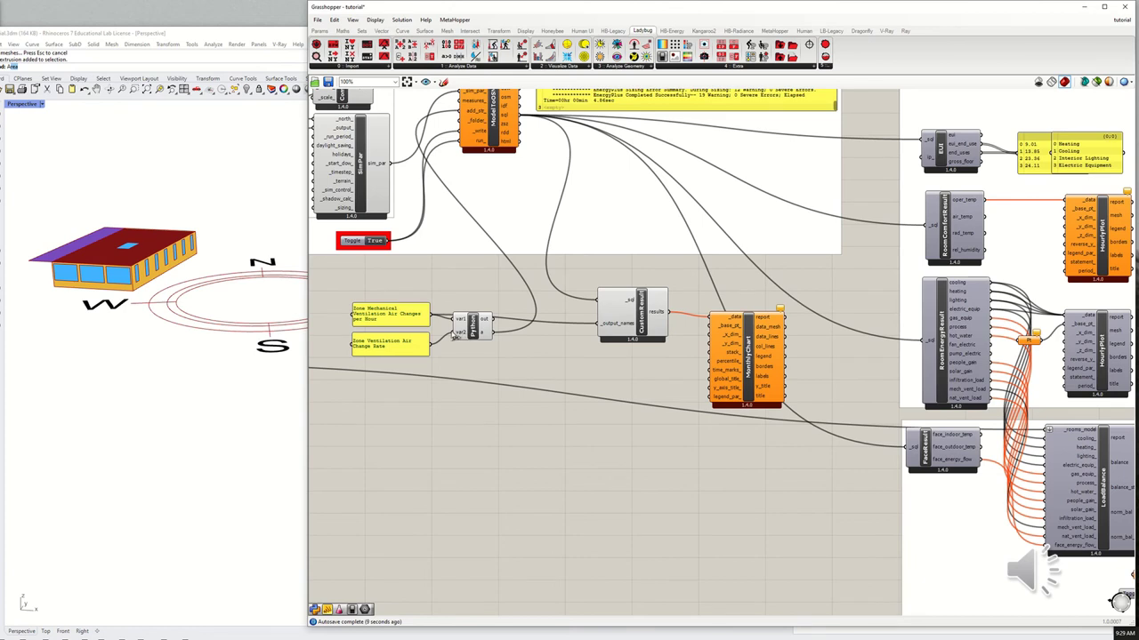
pyautogui.moveTo(405, 316); pyautogui.dragTo(395, 290)
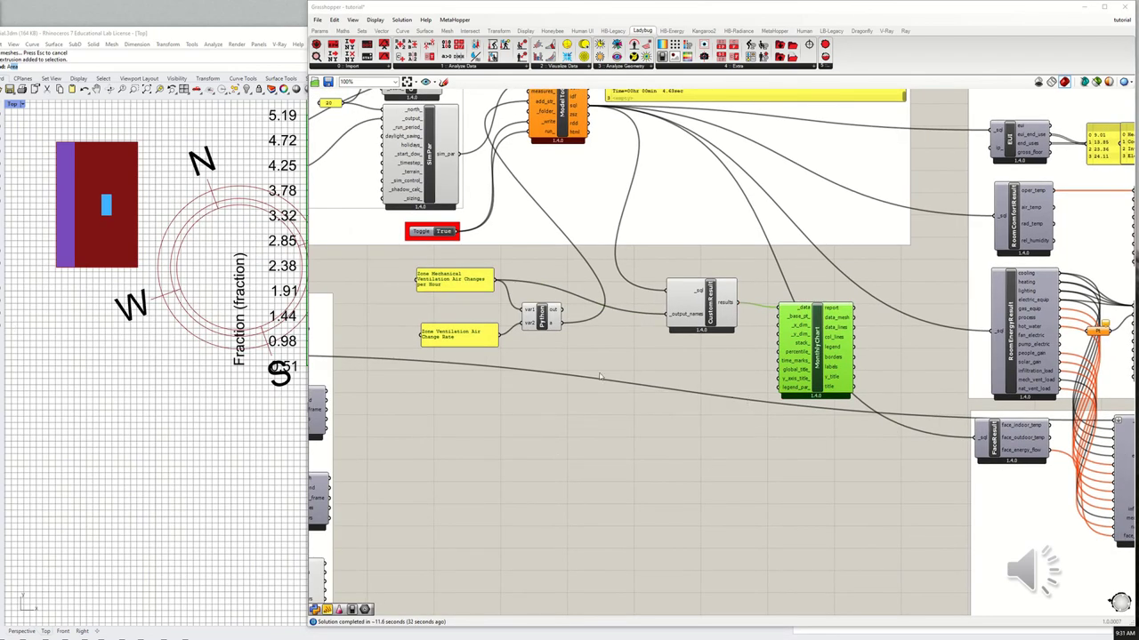
pyautogui.scroll(5, 455, 299)
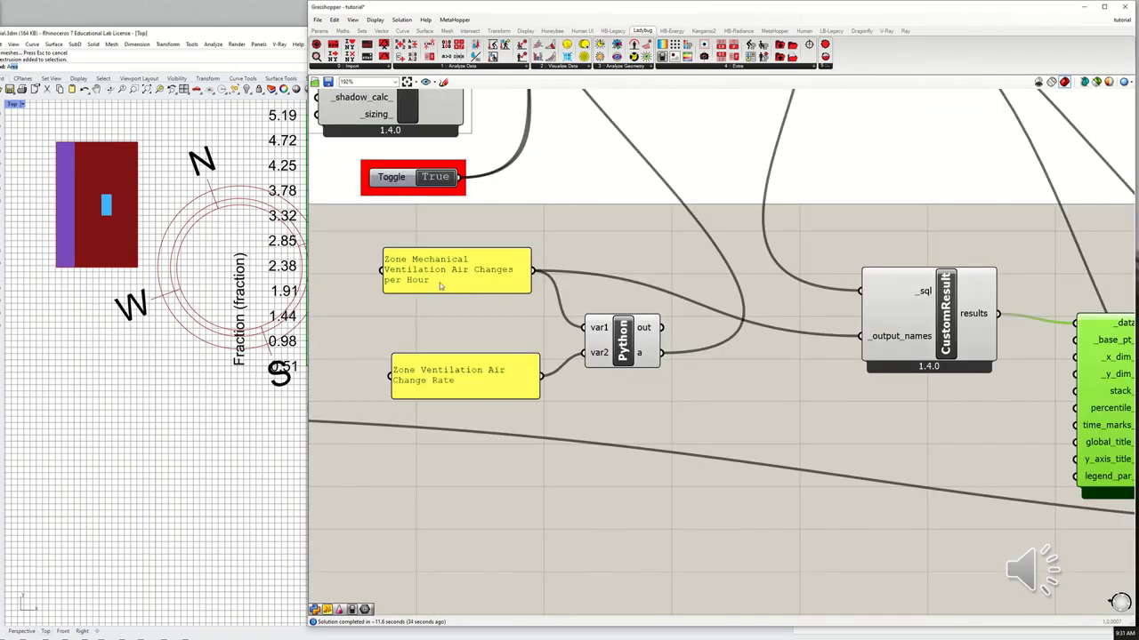
pyautogui.click(439, 283)
pyautogui.moveTo(434, 287); pyautogui.dragTo(437, 284)
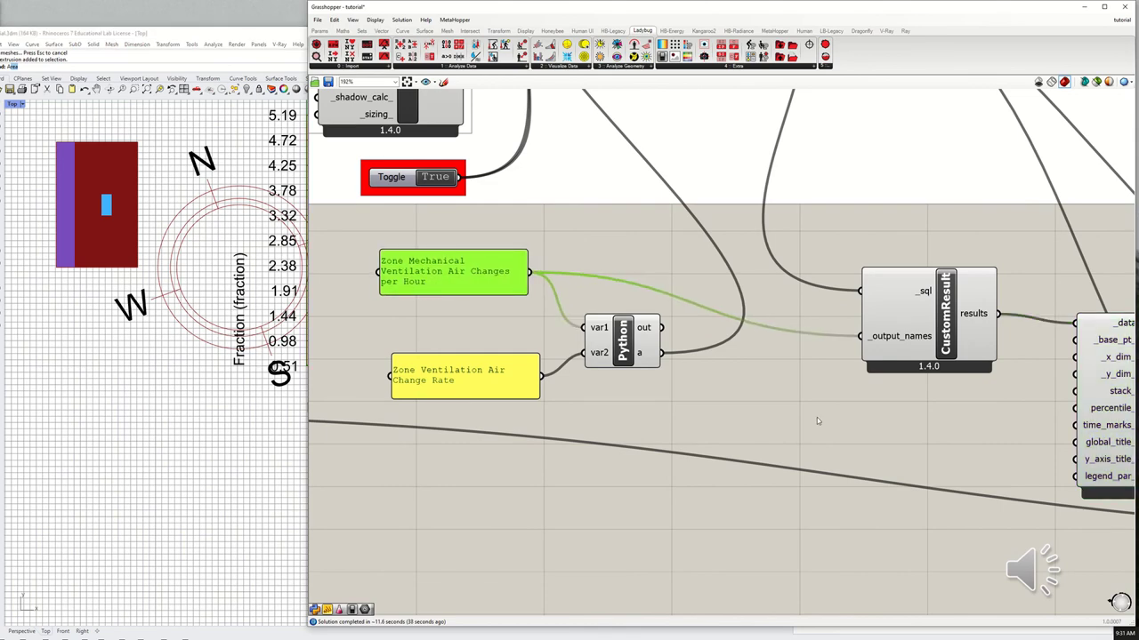
pyautogui.scroll(-3, 816, 417)
pyautogui.scroll(3, 895, 435)
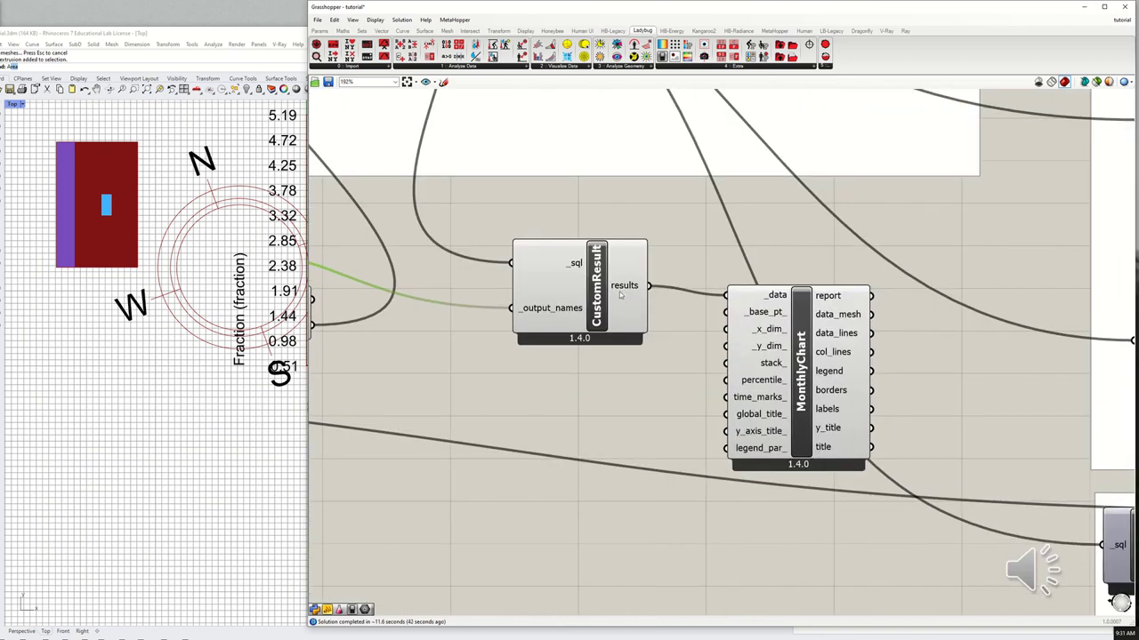
pyautogui.scroll(-5, 106, 423)
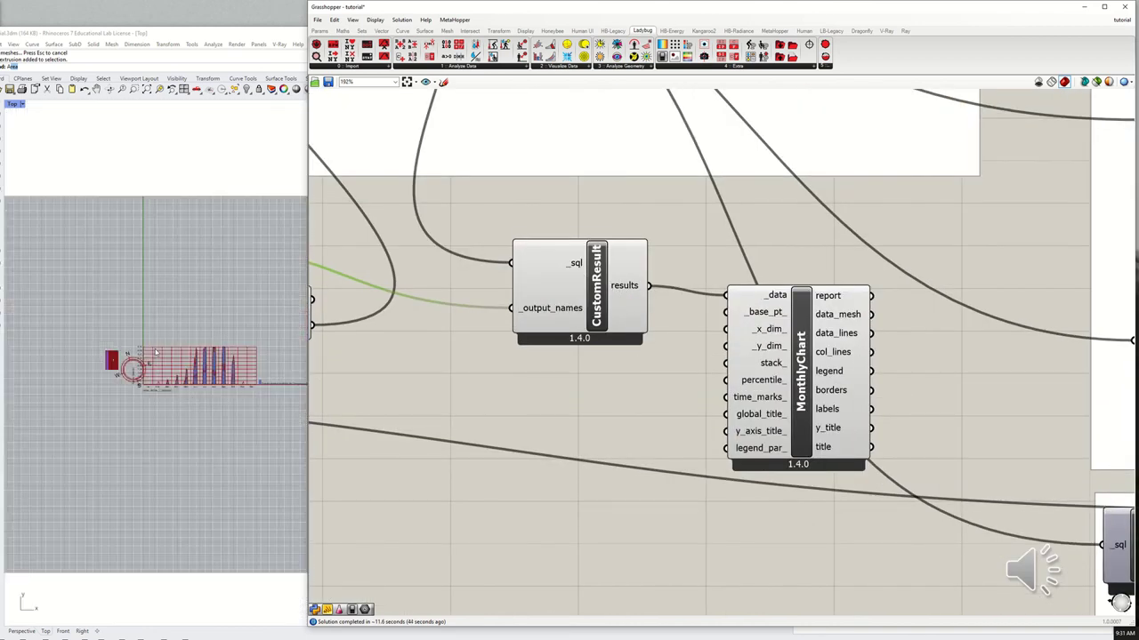
pyautogui.scroll(5, 233, 377)
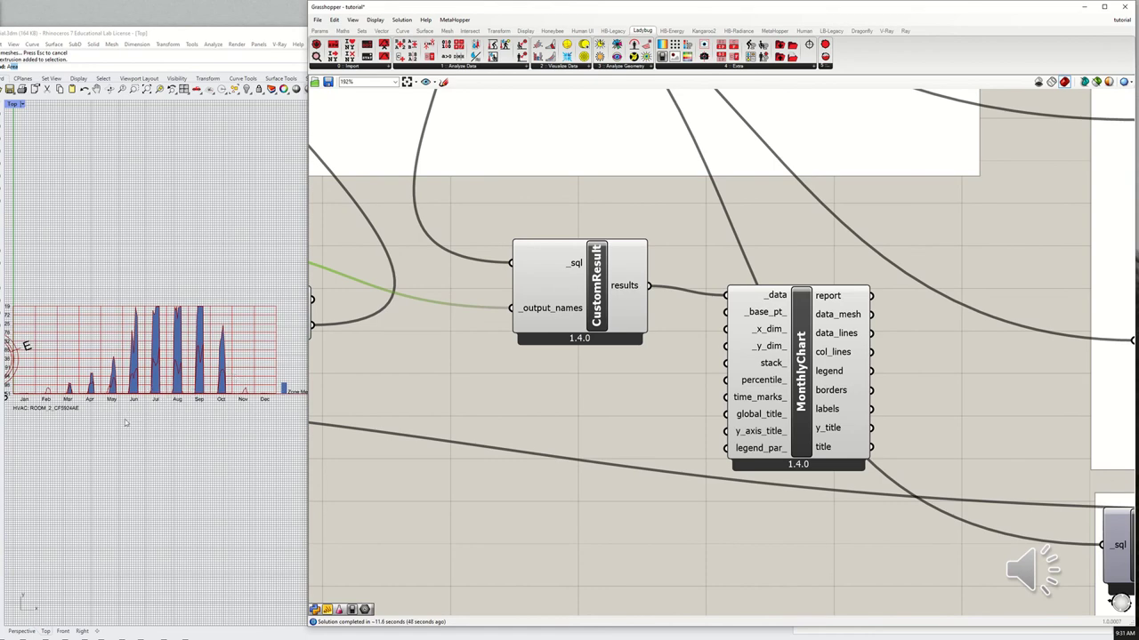
pyautogui.scroll(6, 53, 354)
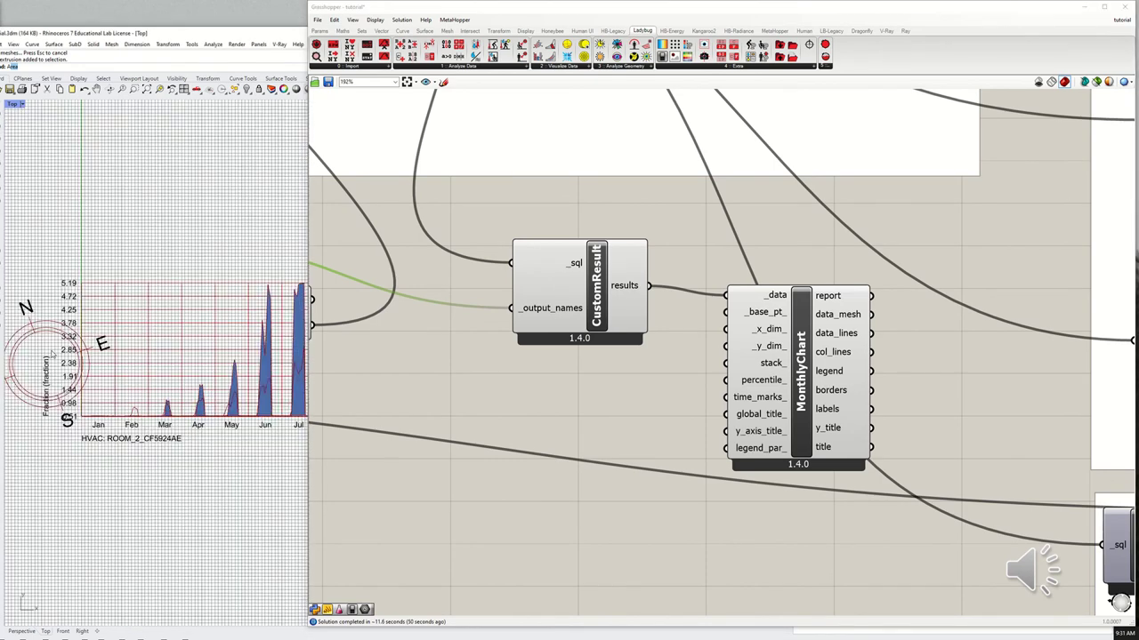
pyautogui.scroll(2, 53, 354)
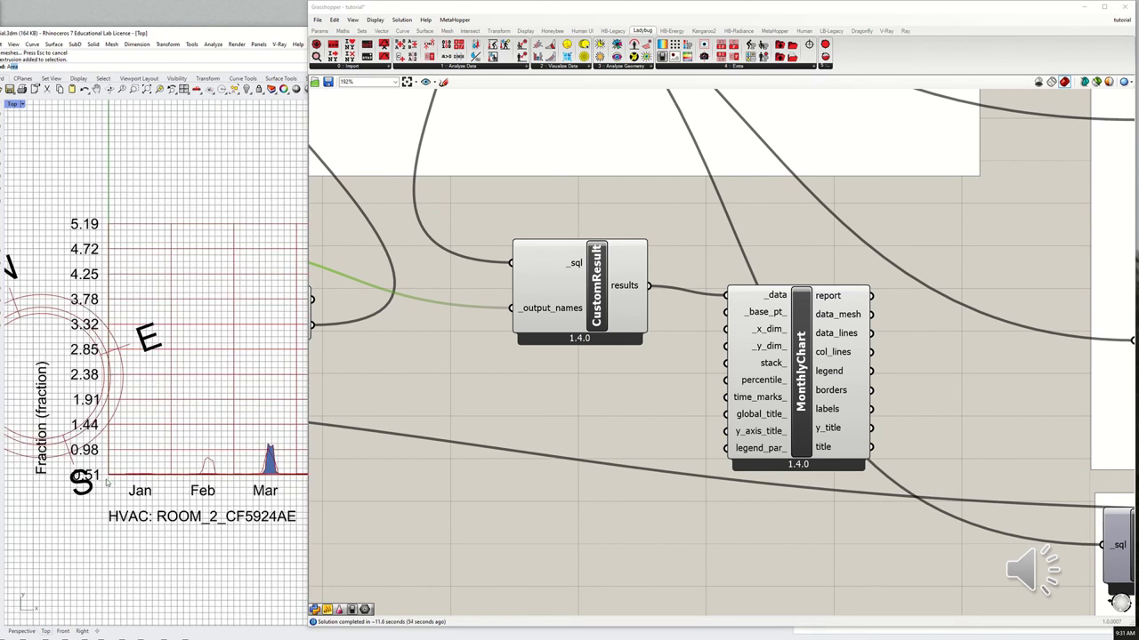
pyautogui.scroll(-3, 719, 501)
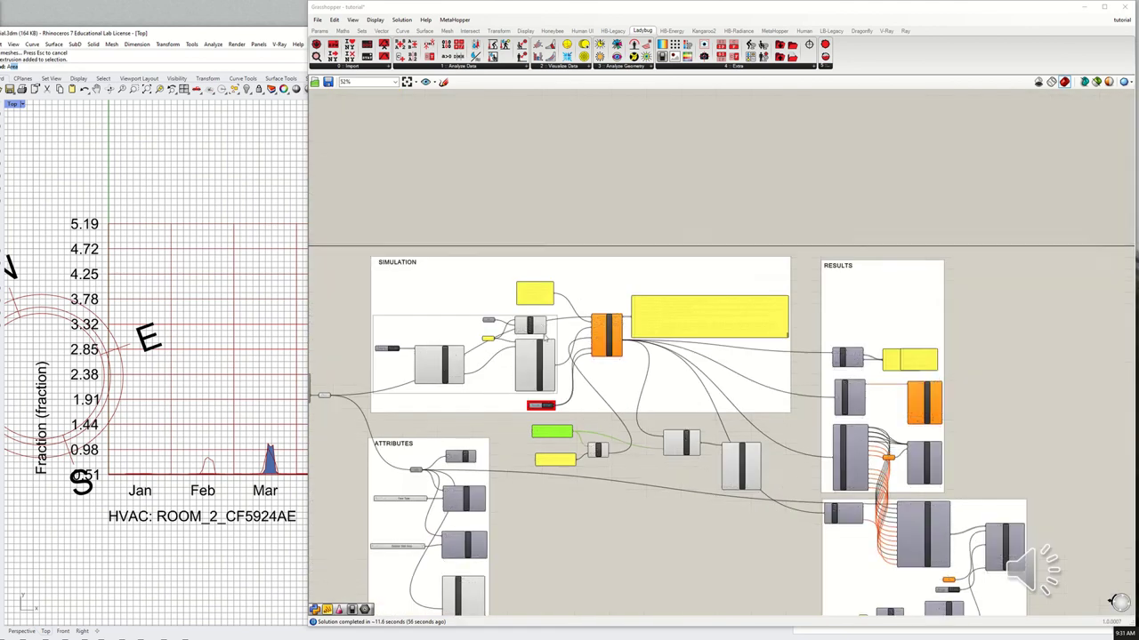
# Turn off the Compass preview and zoom onto the ventilation chart spanning 0.51 to 5.19.
pyautogui.click(517, 329)
pyautogui.middleClick(517, 329)
pyautogui.click(545, 299)
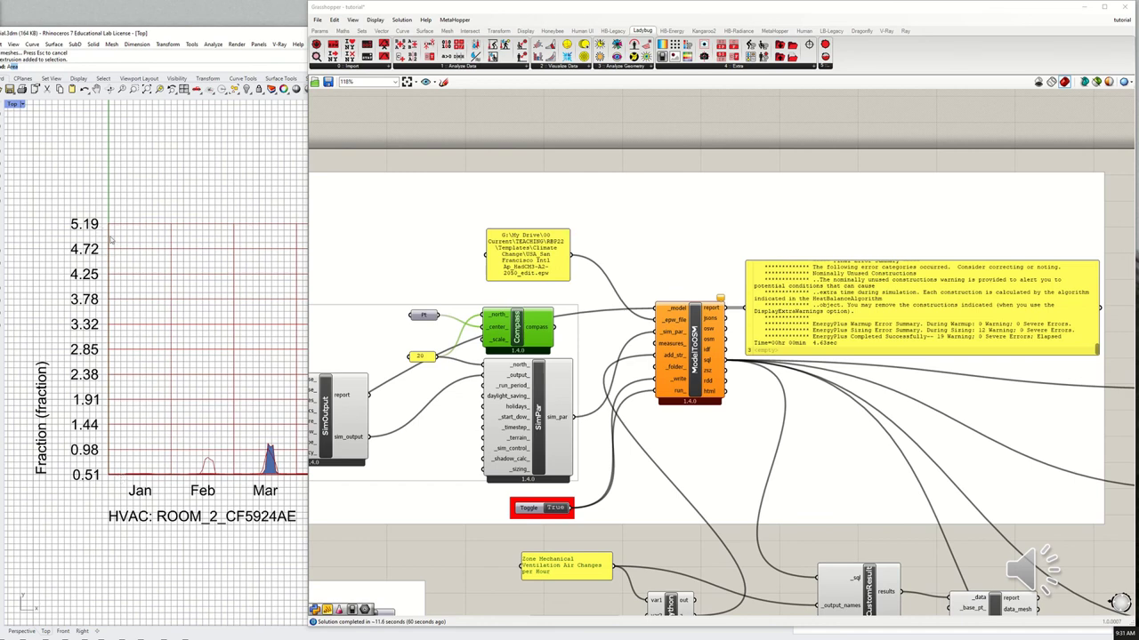
pyautogui.scroll(-3, 204, 249)
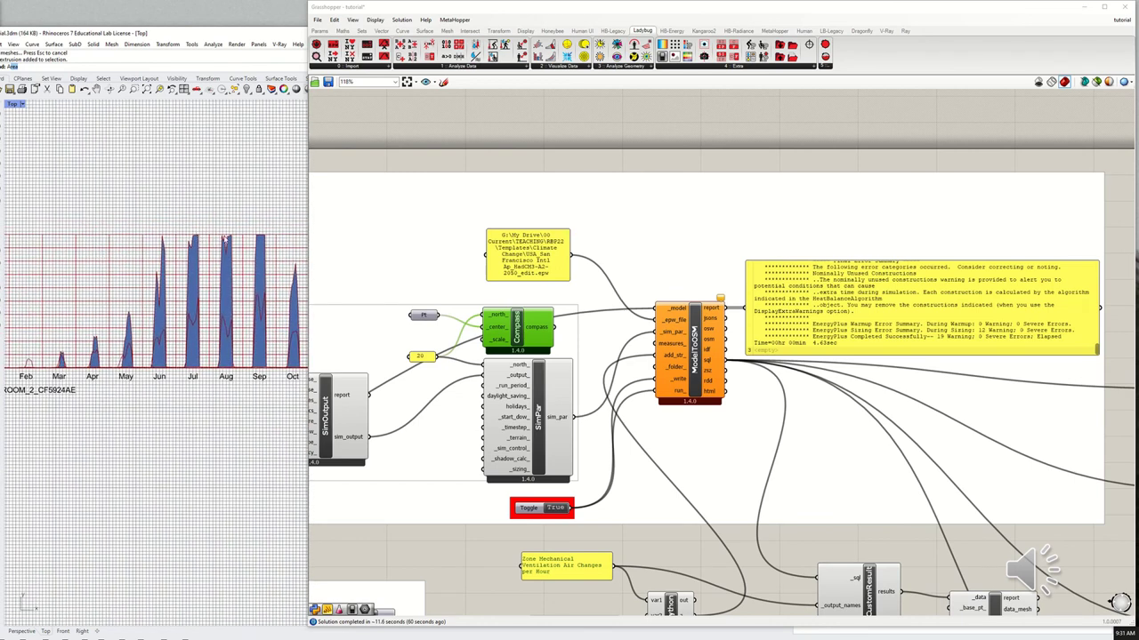
pyautogui.scroll(-3, 190, 289)
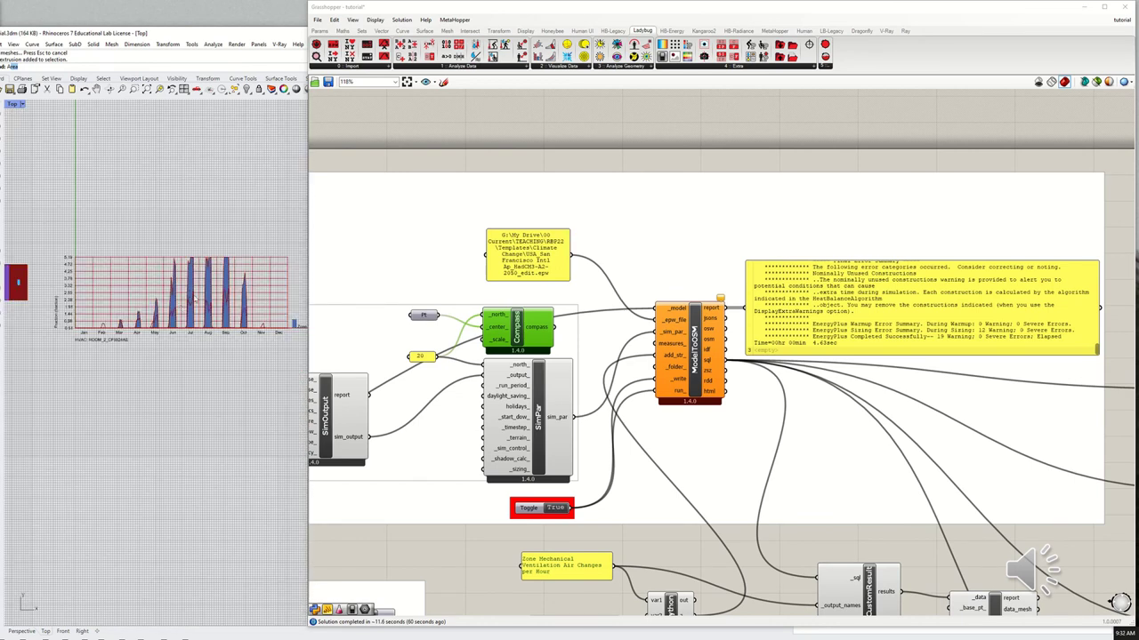
pyautogui.scroll(2, 199, 295)
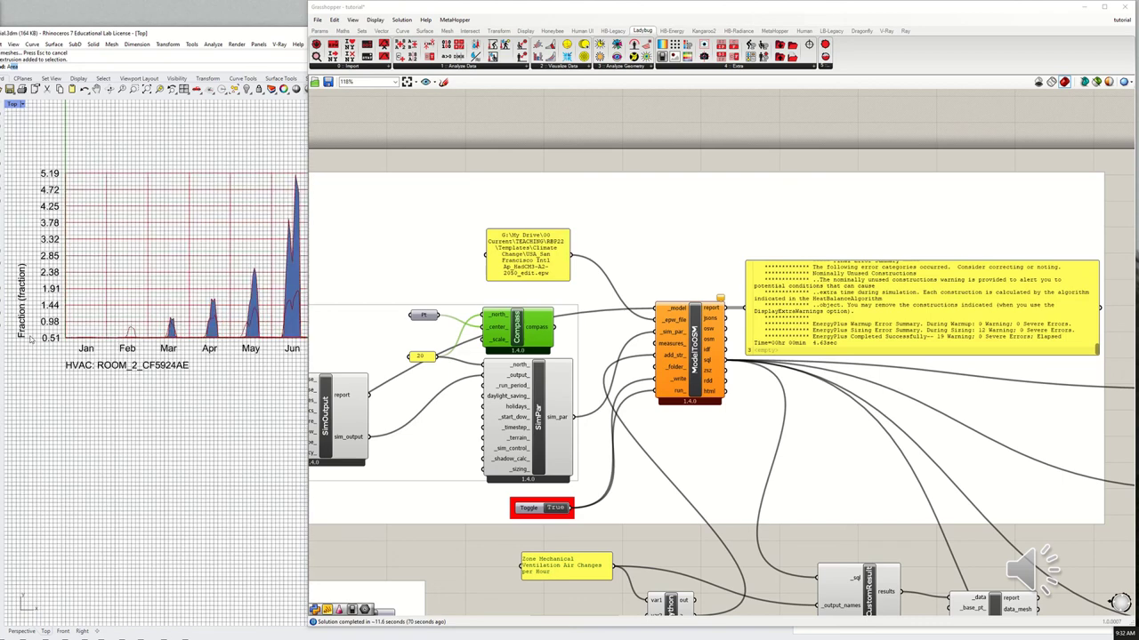
pyautogui.scroll(1, 30, 339)
pyautogui.scroll(3, 75, 347)
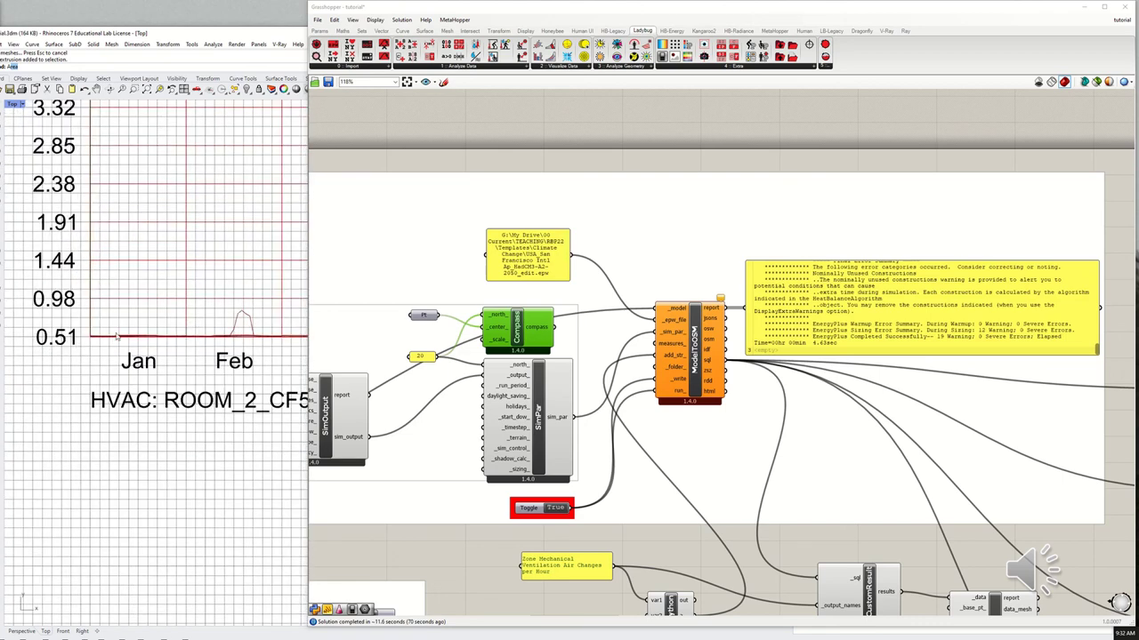